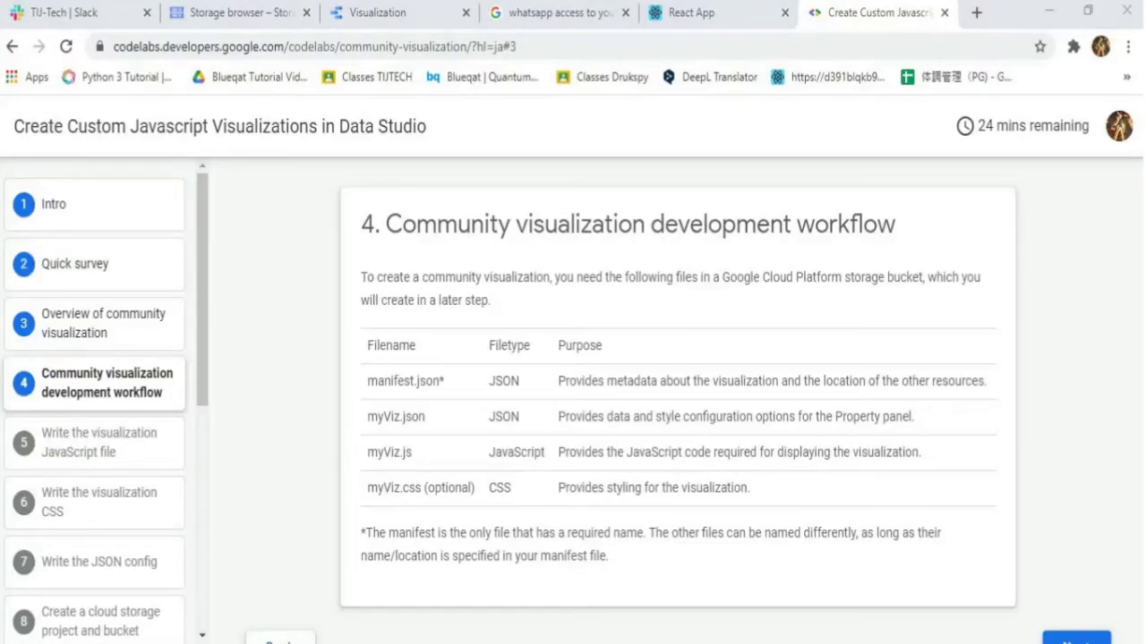
Step: Read through the step 4 introduction text
drag(385, 224, 895, 223)
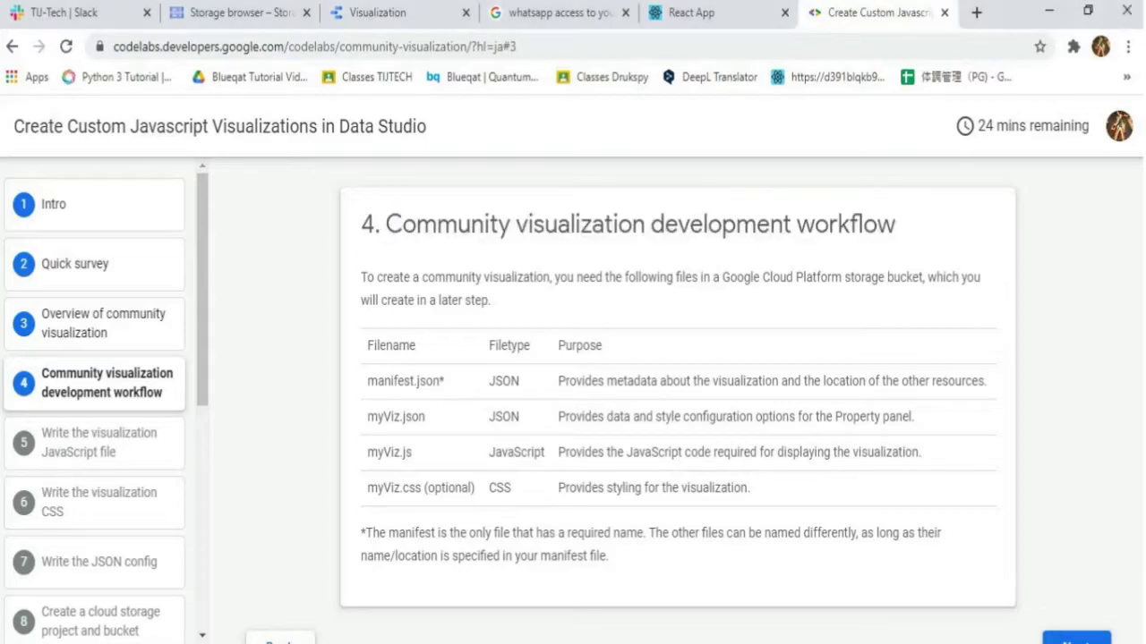
drag(492, 301, 361, 276)
click(360, 277)
Step: Review the file table (manifest.json, myViz.json, myViz.js, optional CSS) and the manifest-name footnote
drag(446, 382, 367, 381)
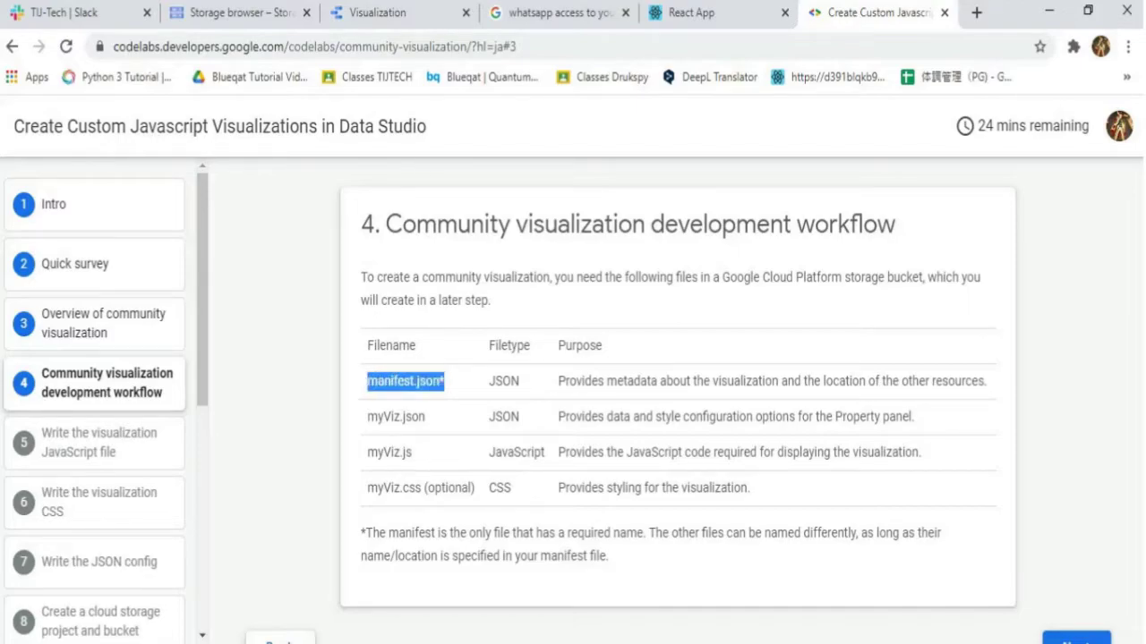
drag(426, 417, 367, 417)
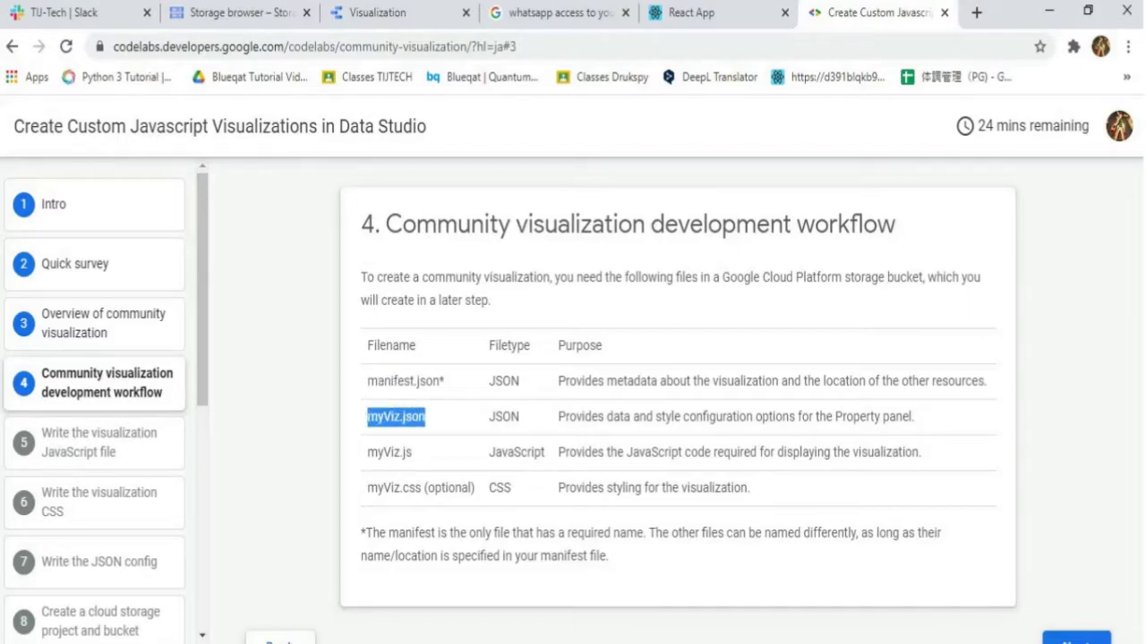
drag(411, 453, 367, 453)
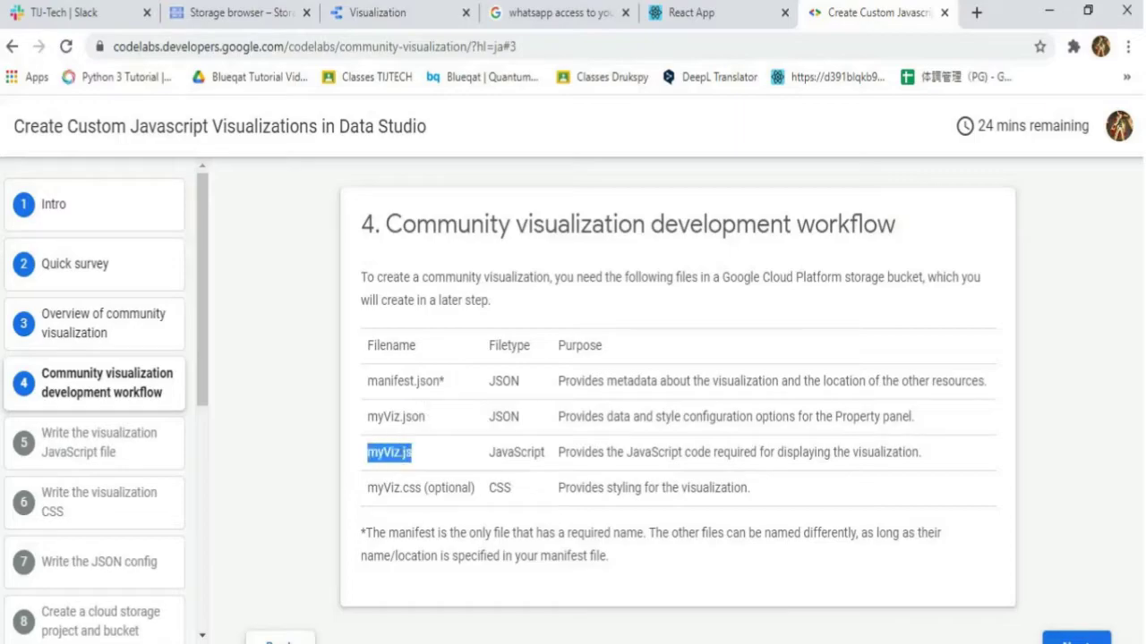
drag(469, 487, 367, 488)
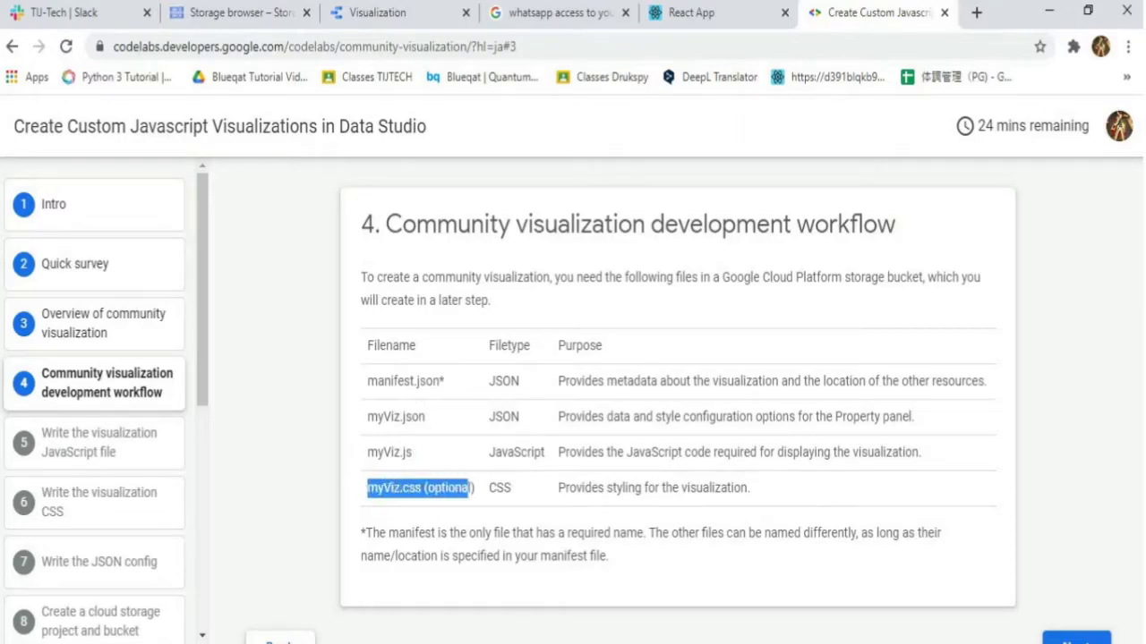
click(367, 488)
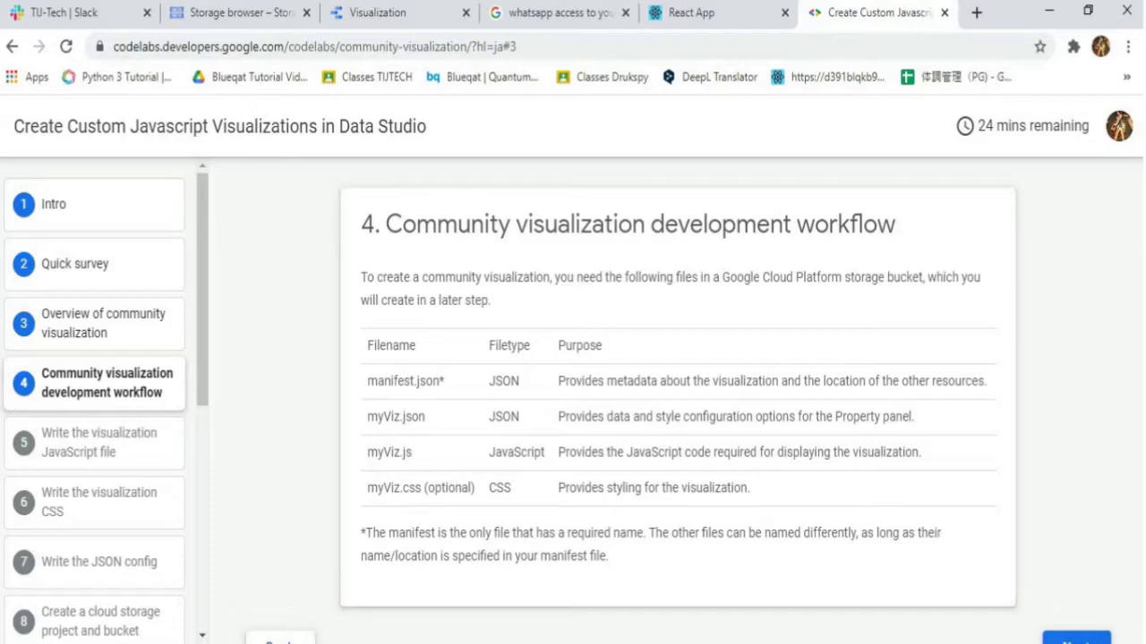
drag(366, 532, 608, 556)
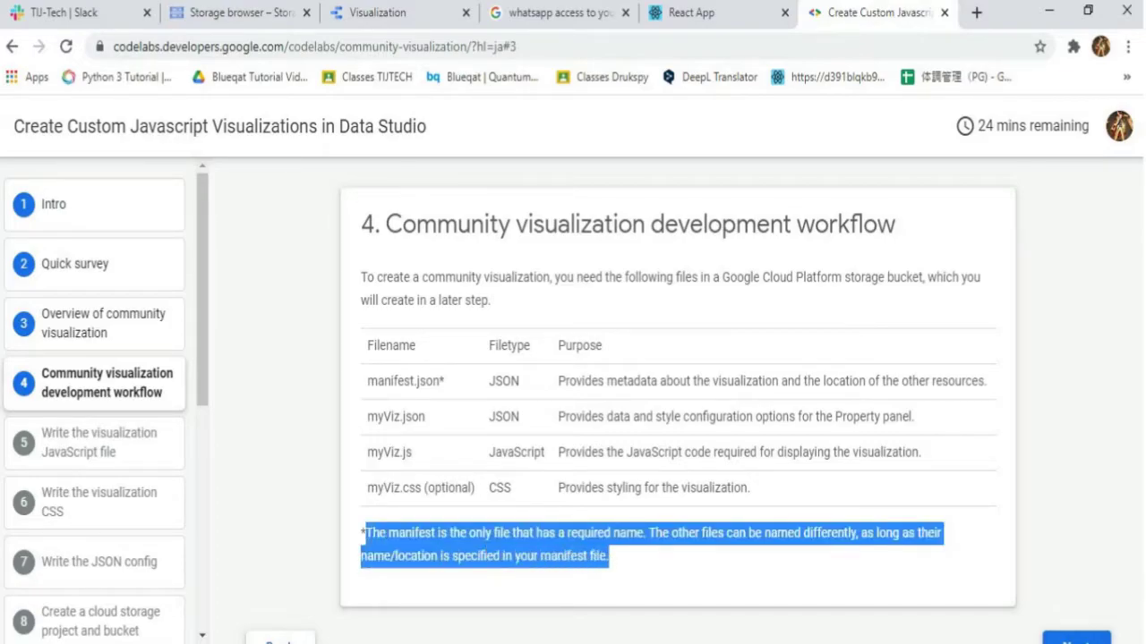
click(609, 556)
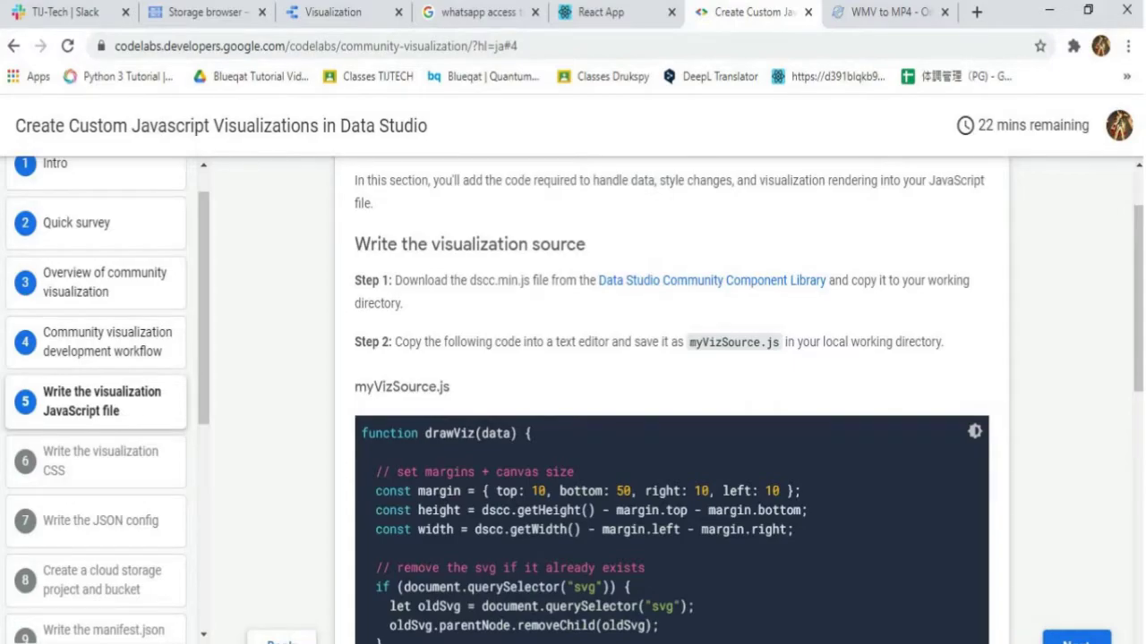
Step: Copy the drawViz source code for myVizSource.js from step 5
drag(355, 342, 784, 342)
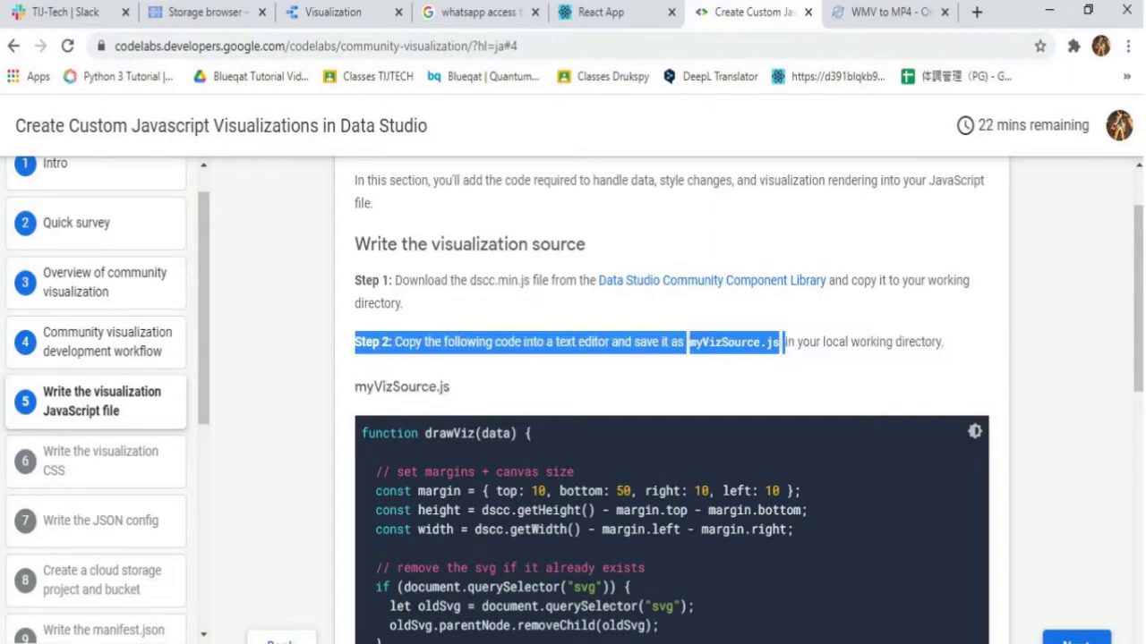
click(784, 342)
scroll(784, 342, down, 1)
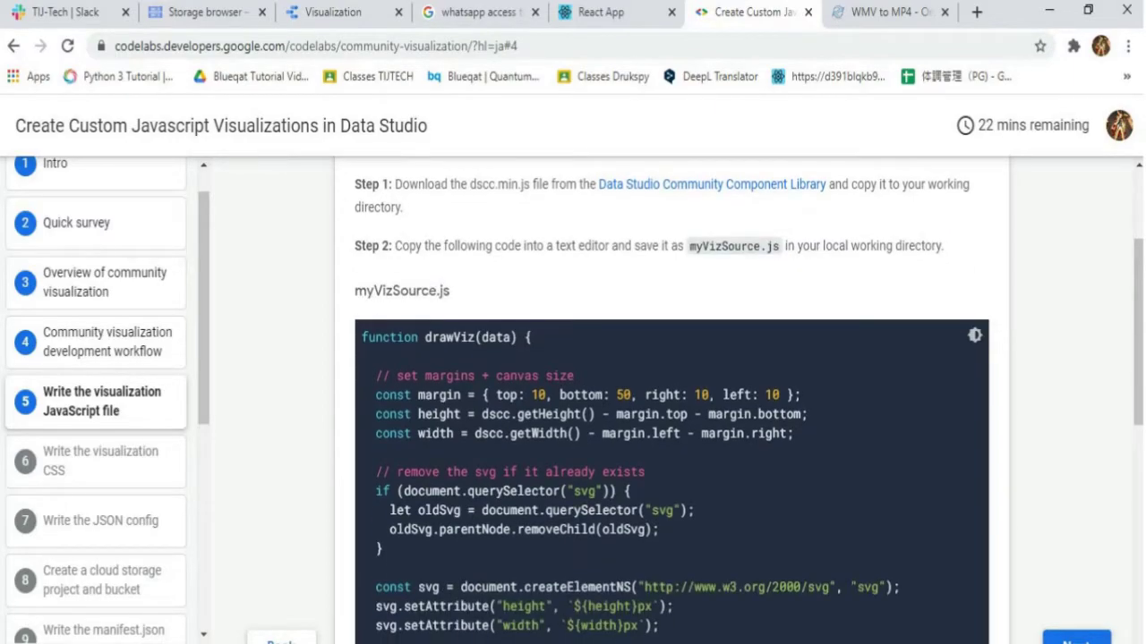
mouse_move(361, 336)
mouse_down()
mouse_move(630, 461)
mouse_move(836, 481)
mouse_up()
right_click(749, 476)
click(783, 490)
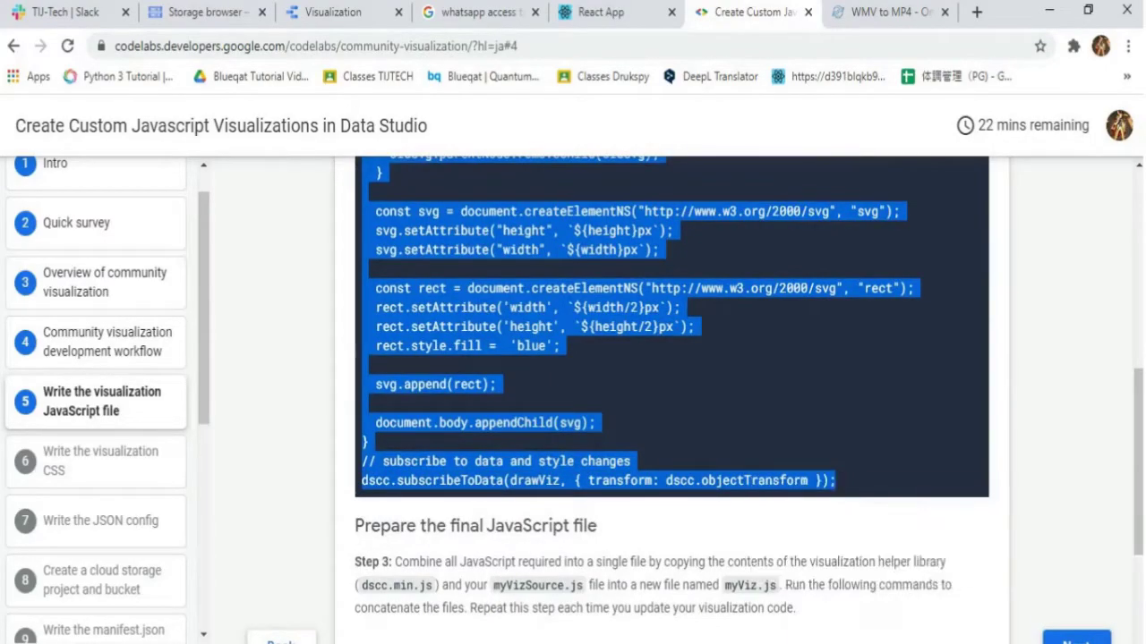
Step: Open a command prompt in the DataViz project folder via its address bar
click(355, 345)
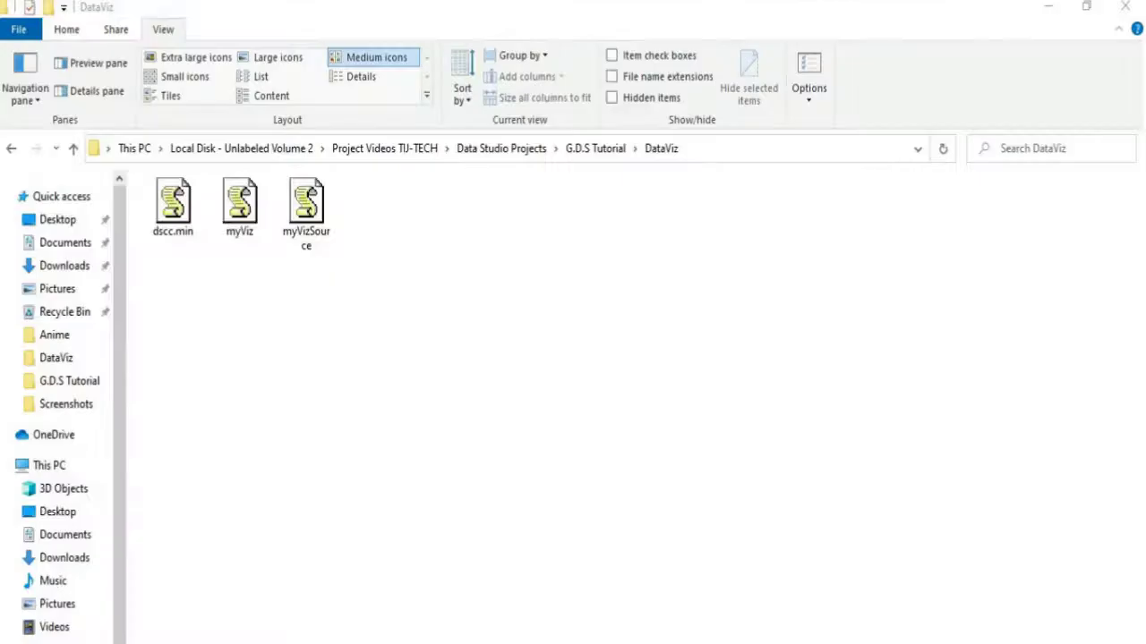
key(alt+d)
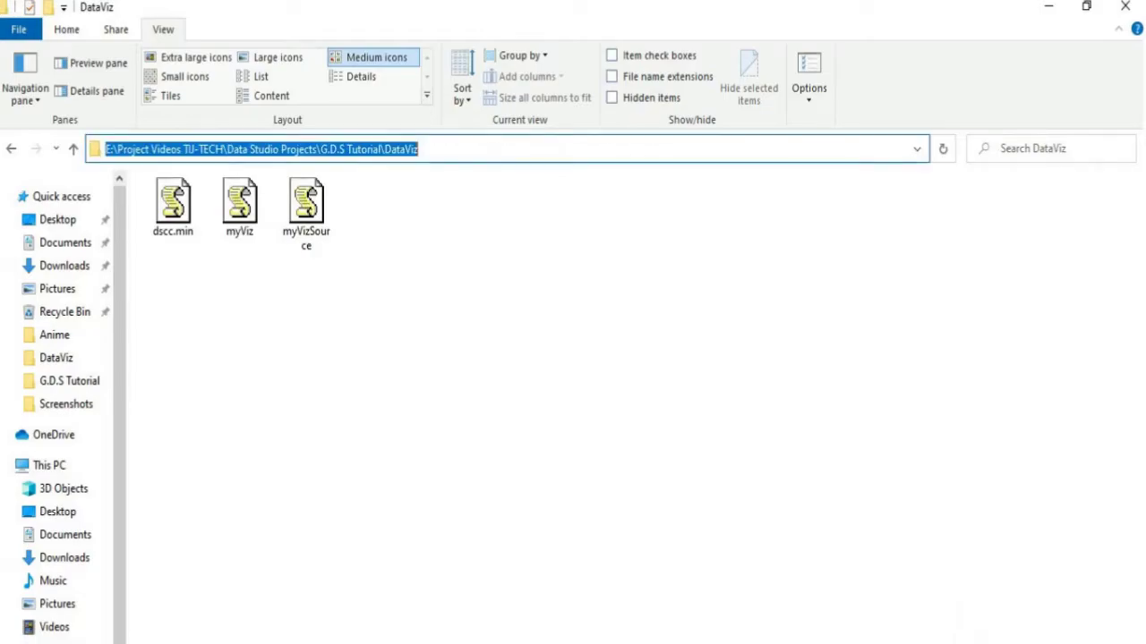
text(cmd)
key(Return)
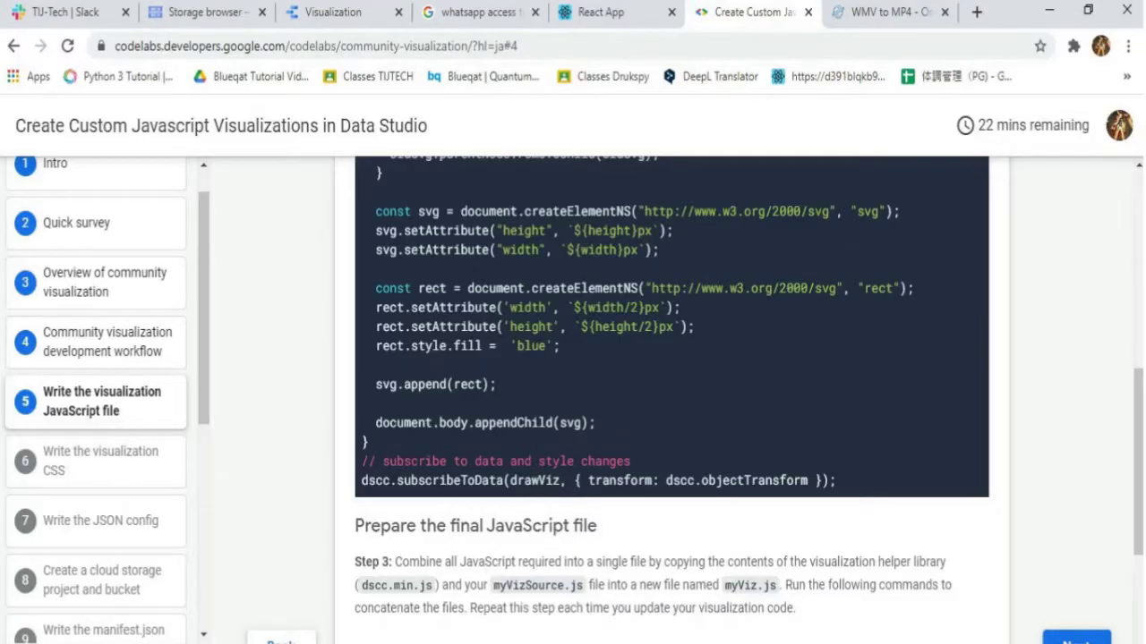
Step: Copy the five-line Windows concatenation script and run it in the command prompt
scroll(671, 402, down, 5)
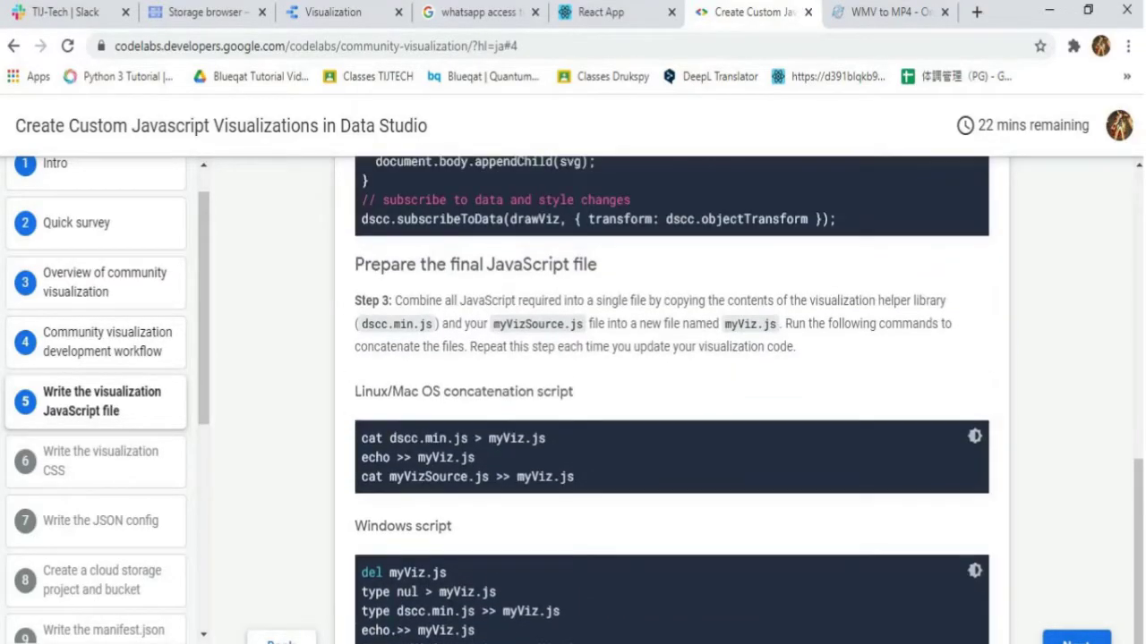
drag(597, 264, 354, 264)
click(354, 264)
scroll(671, 402, down, 1)
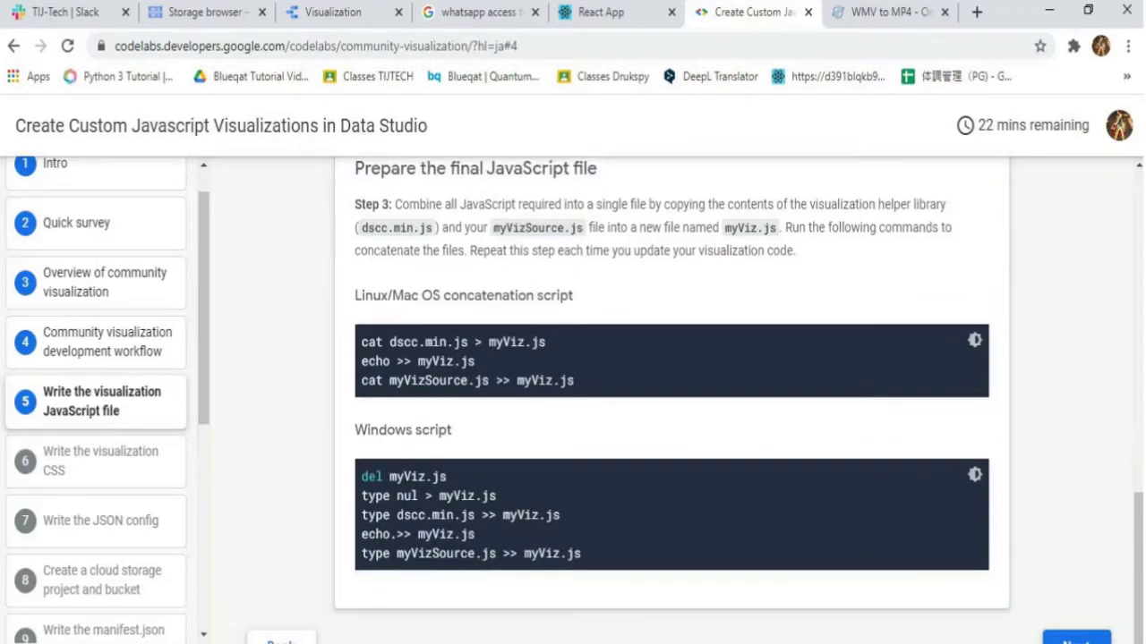
drag(581, 555, 361, 474)
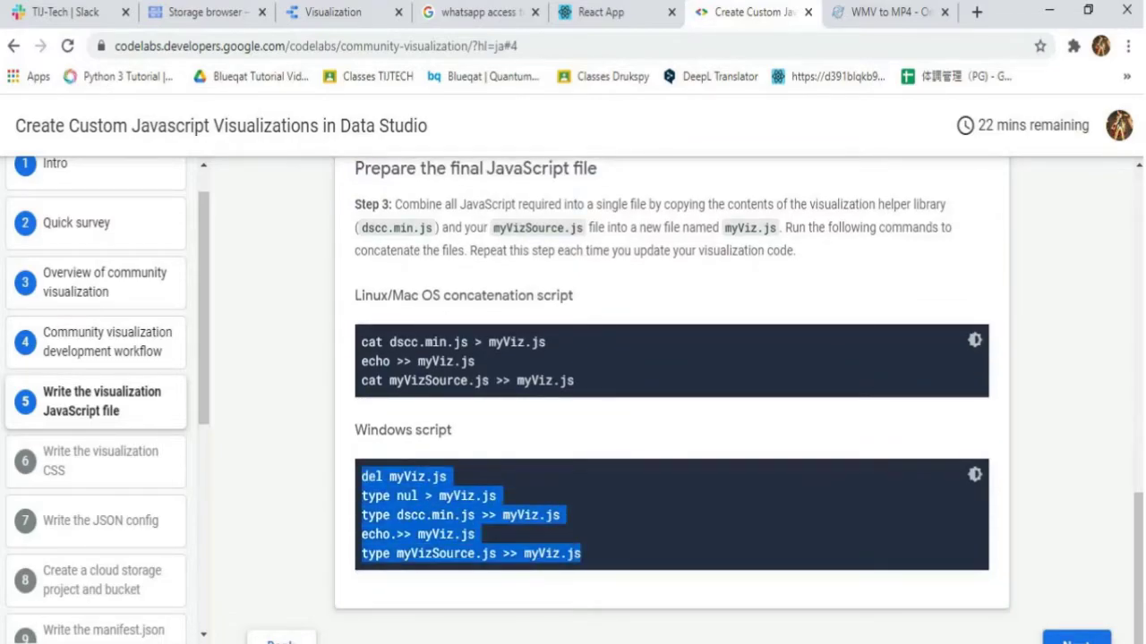
right_click(455, 517)
click(483, 535)
key(ctrl+v)
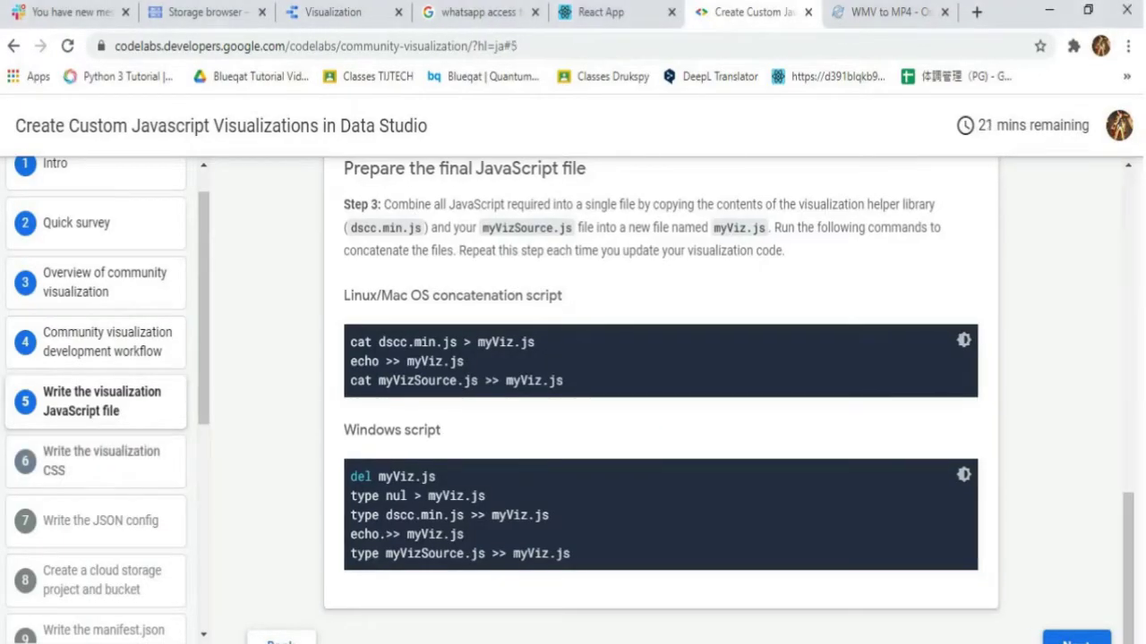
Step: Copy the myViz.css code from step 6 and refresh the DataViz folder
key(Right)
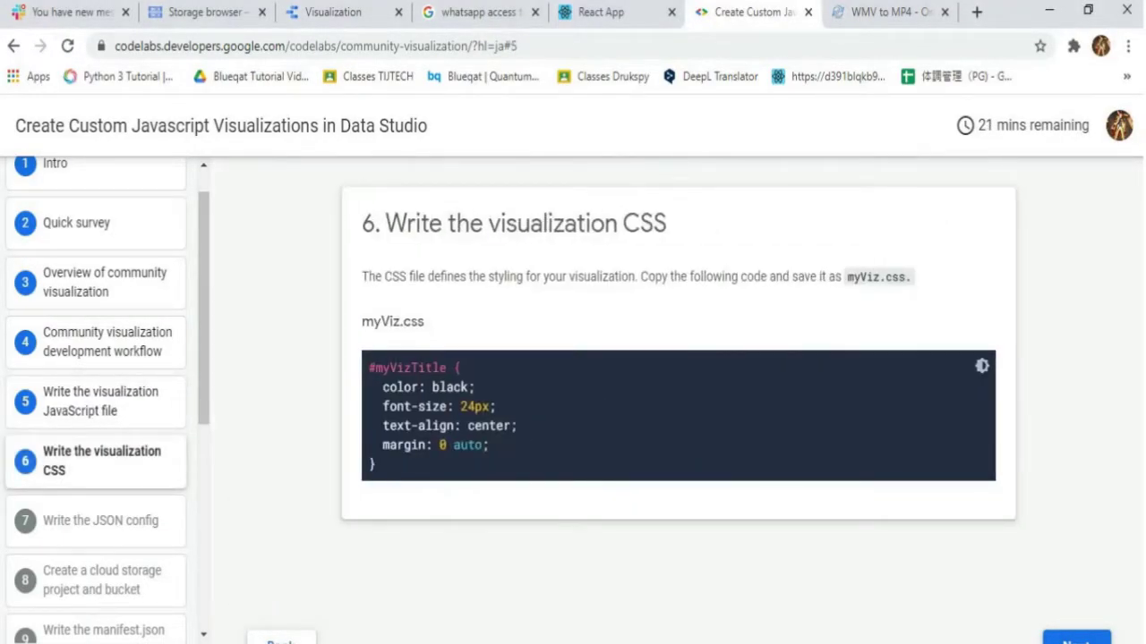
drag(378, 464, 367, 367)
right_click(417, 399)
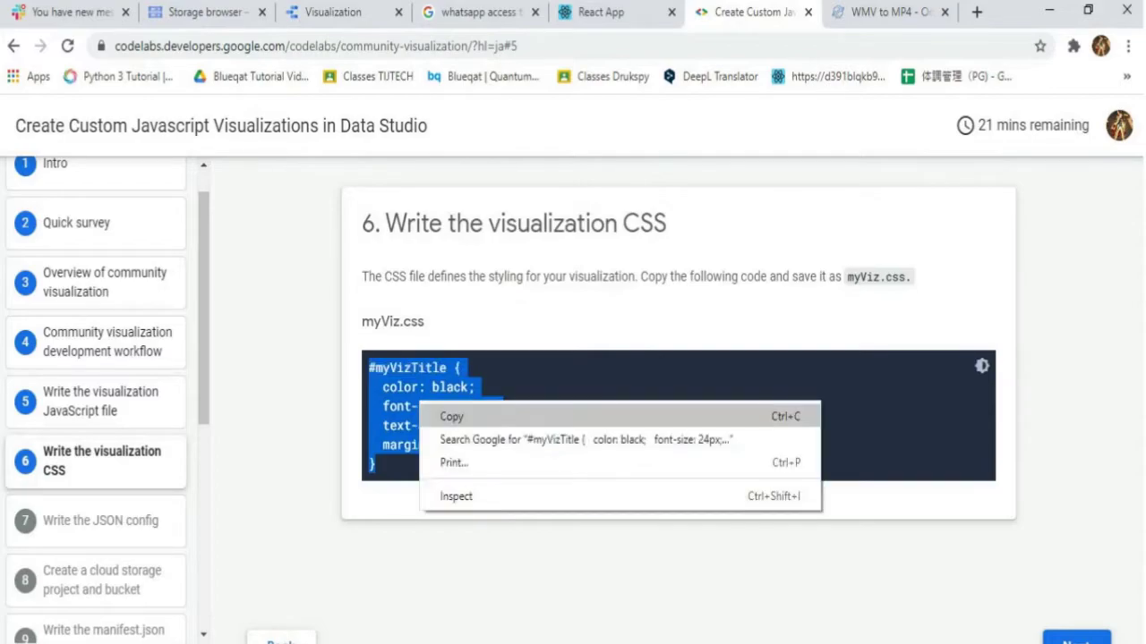
click(443, 414)
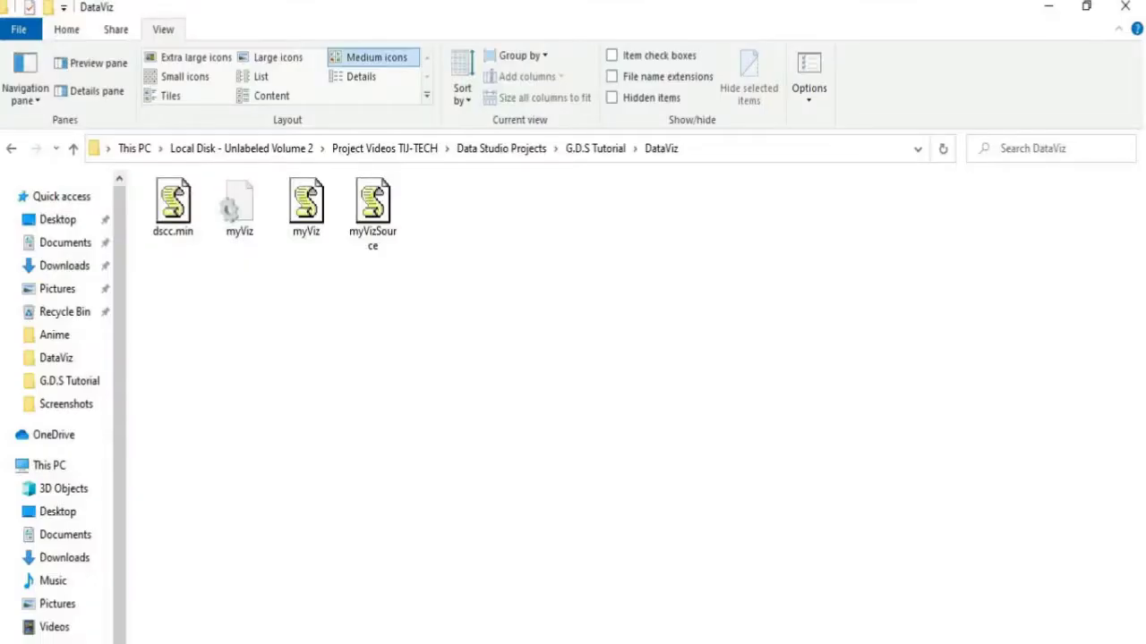
right_click(451, 345)
click(488, 421)
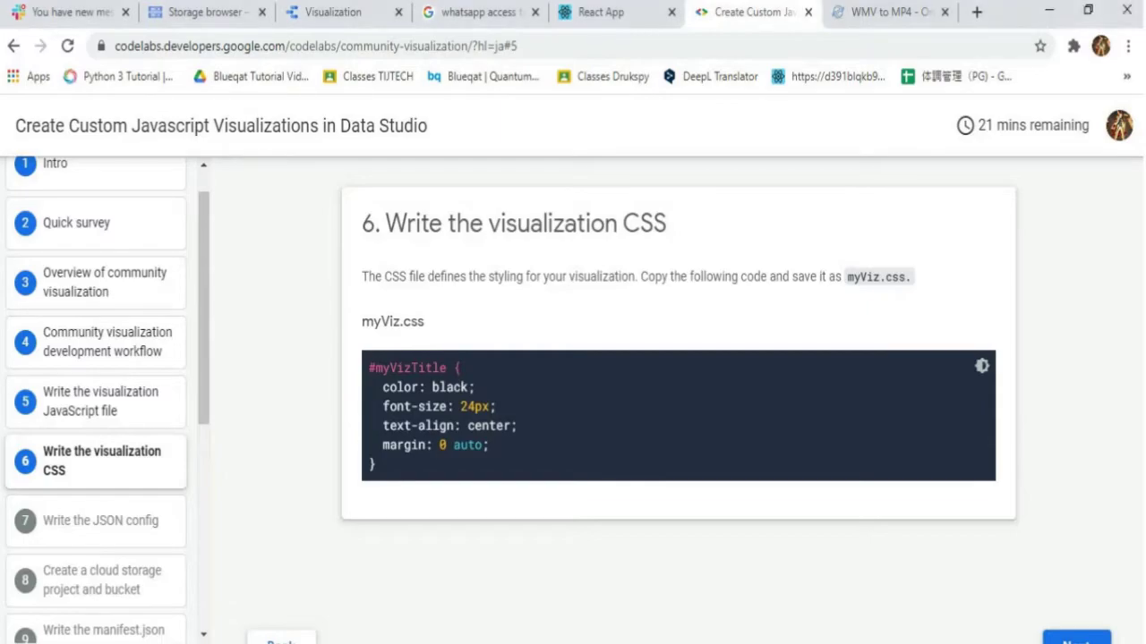
Step: Copy the myViz.json config code from step 7
click(1077, 640)
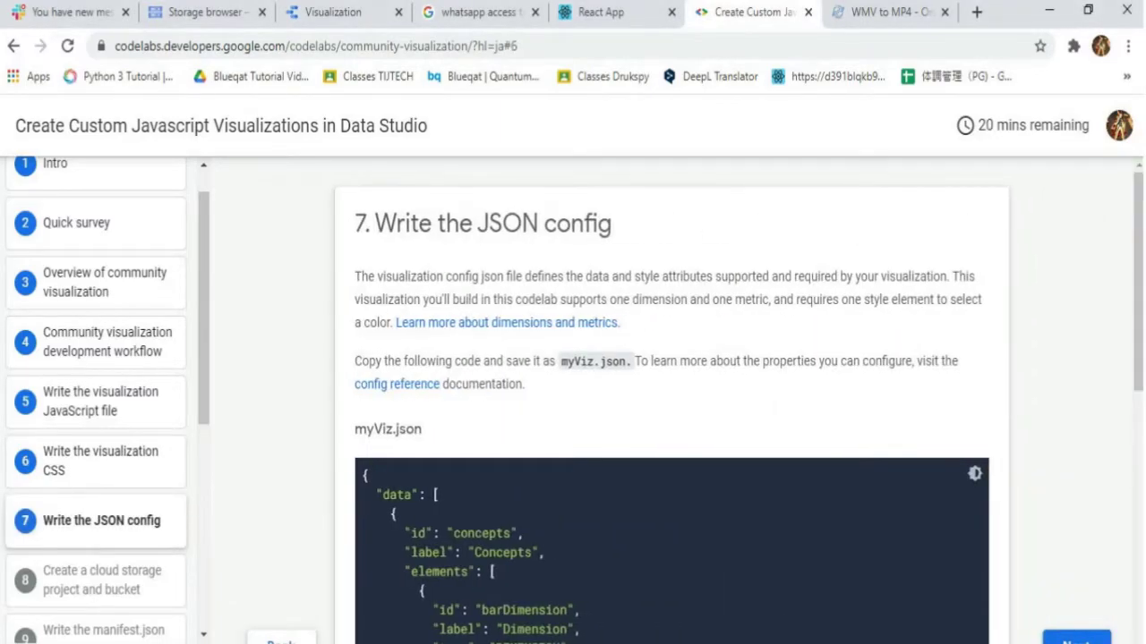
scroll(672, 403, down, 2)
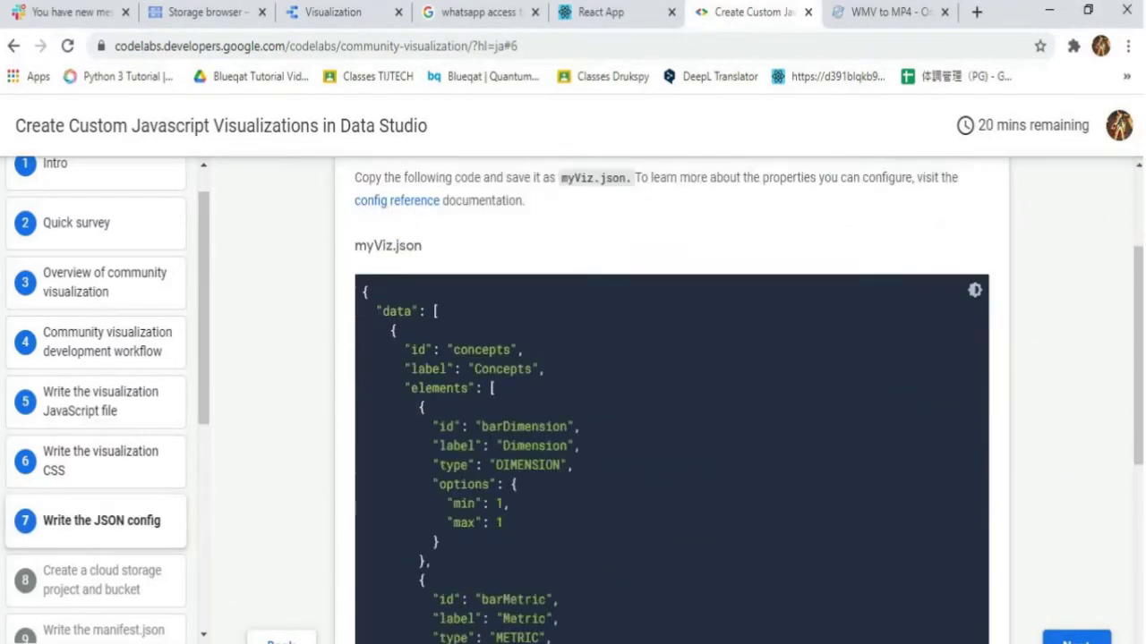
mouse_move(363, 283)
mouse_down()
mouse_move(358, 640)
mouse_move(484, 444)
mouse_move(367, 562)
mouse_up()
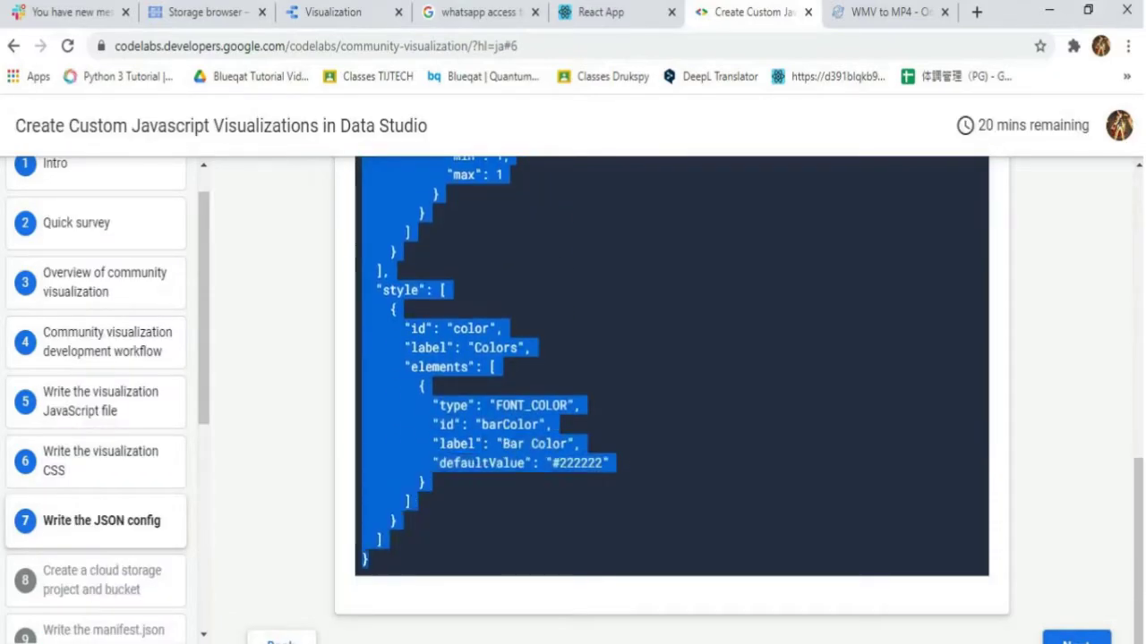
right_click(485, 418)
click(506, 427)
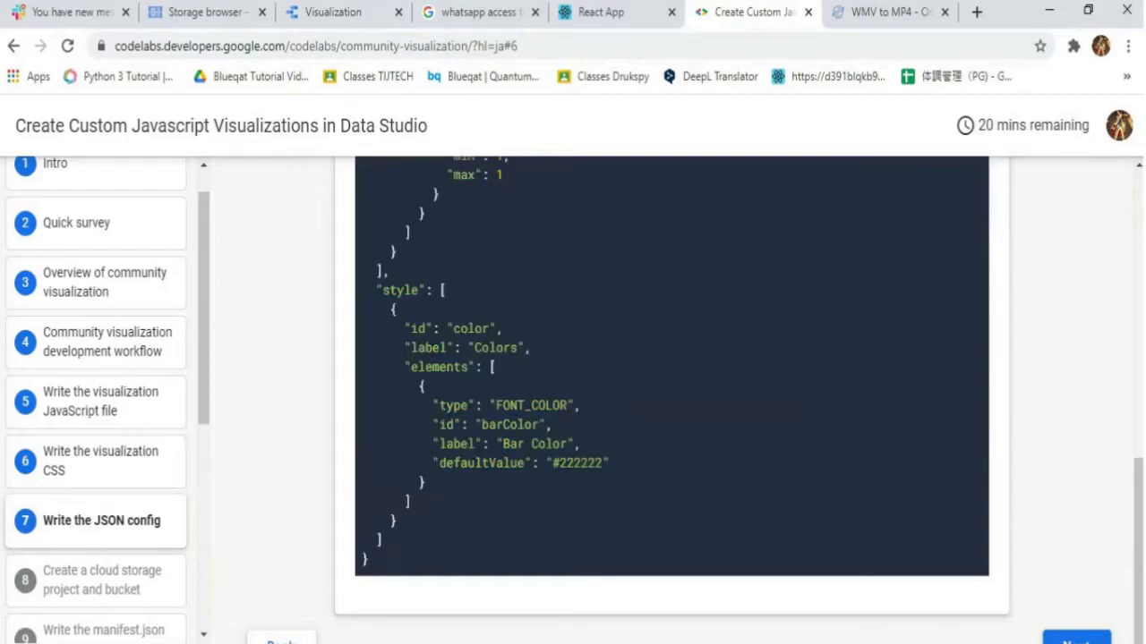
Step: Refresh DataViz to show the new myViz files and advance to step 8
scroll(671, 403, up, 1)
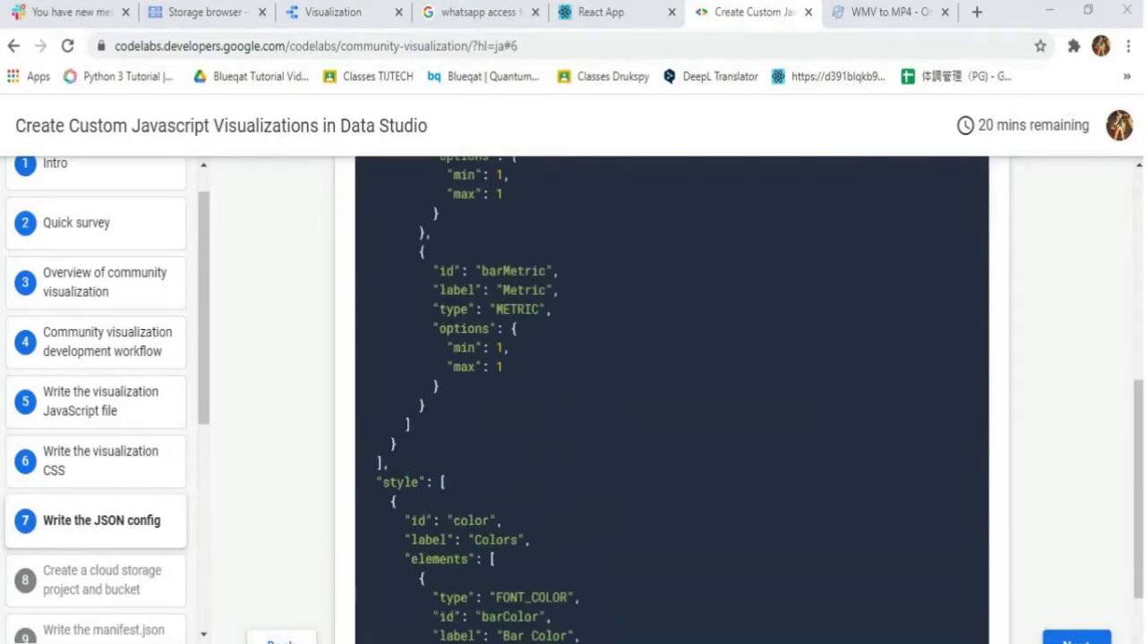
scroll(671, 403, up, 4)
scroll(671, 403, up, 3)
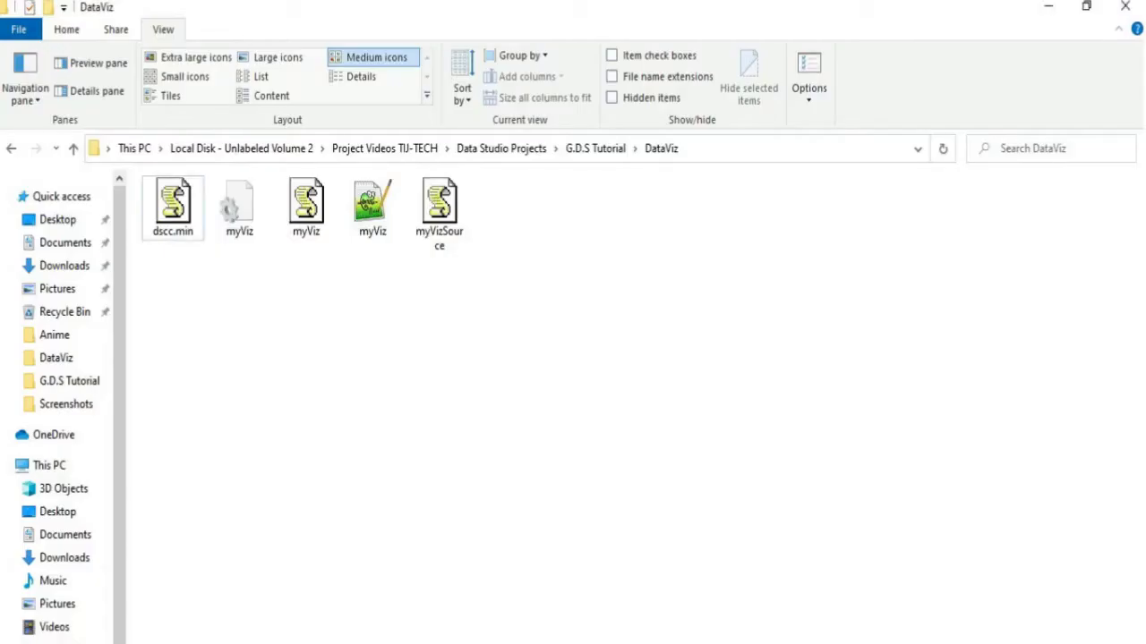
right_click(489, 356)
click(535, 435)
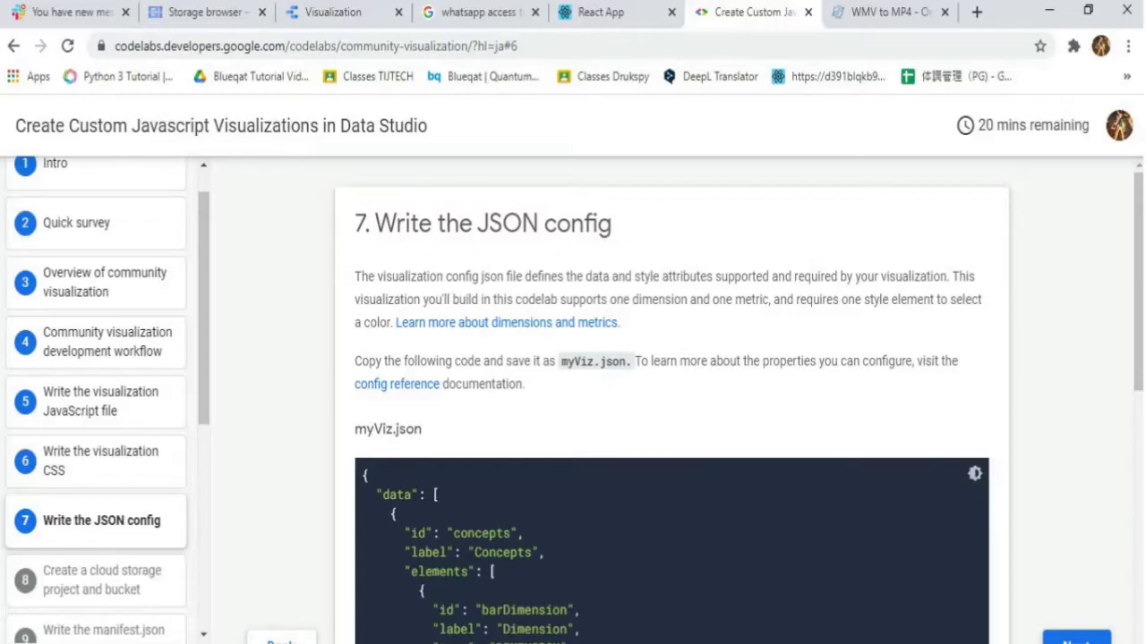
scroll(672, 403, down, 2)
scroll(671, 403, down, 3)
key(Right)
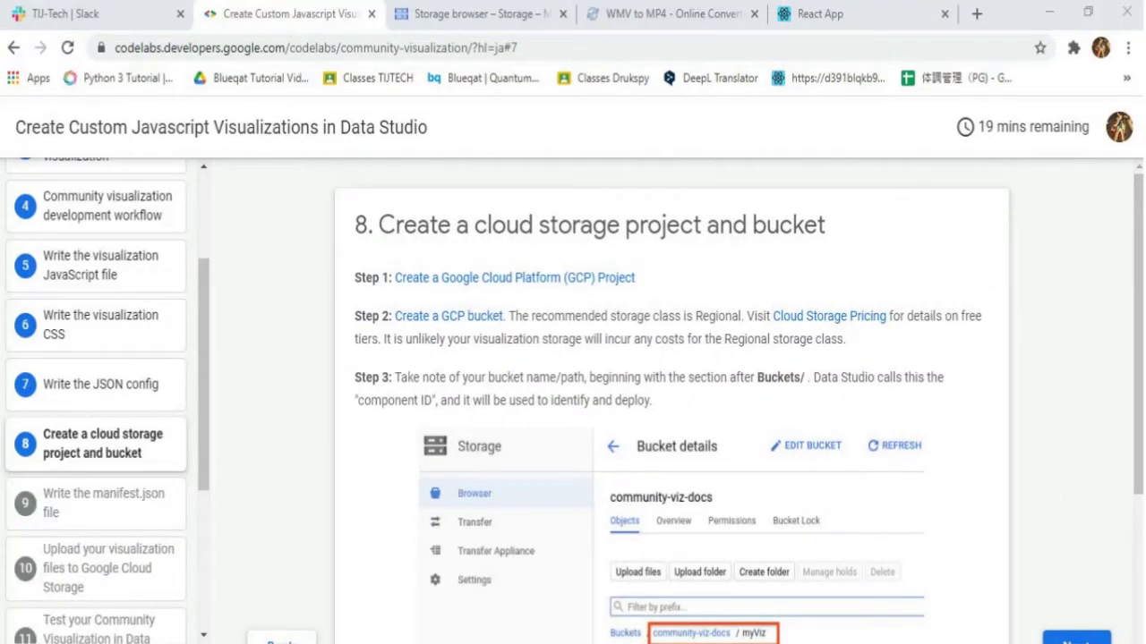
Step: Review step 8's create-project and create-bucket instructions against the Cloud Storage bucket list
drag(636, 277, 354, 277)
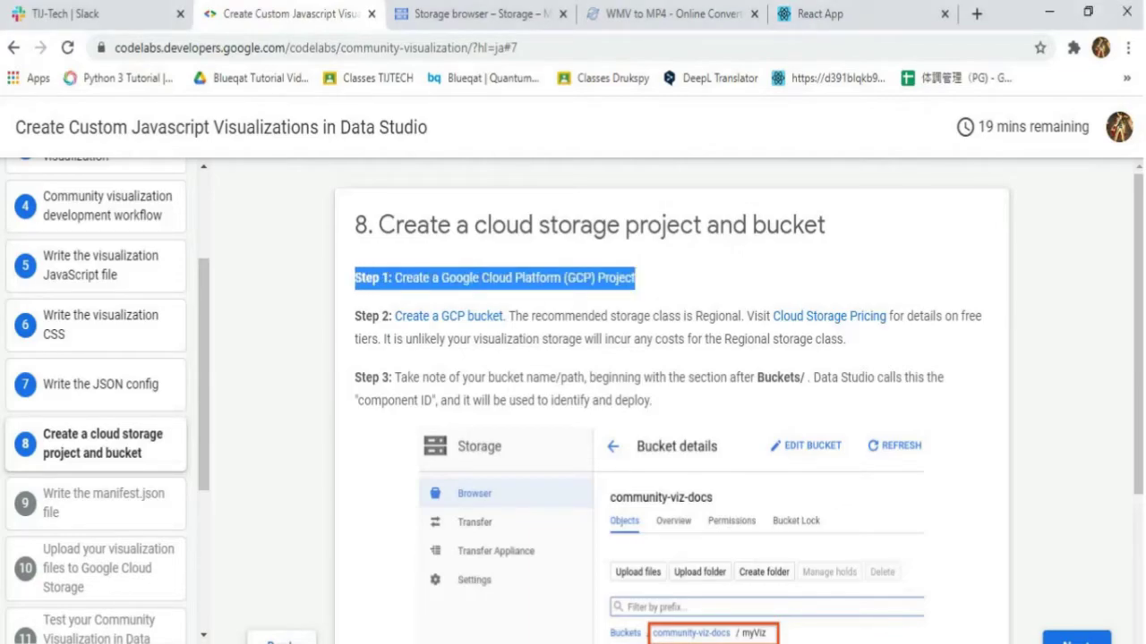
key(ctrl+Tab)
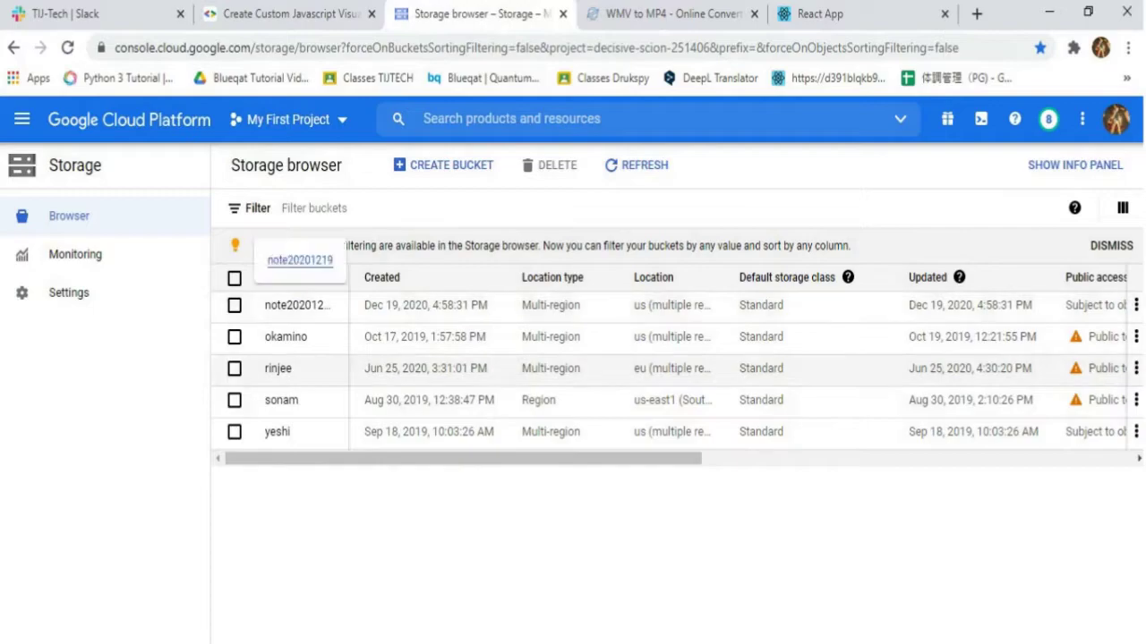
key(ctrl+shift+Tab)
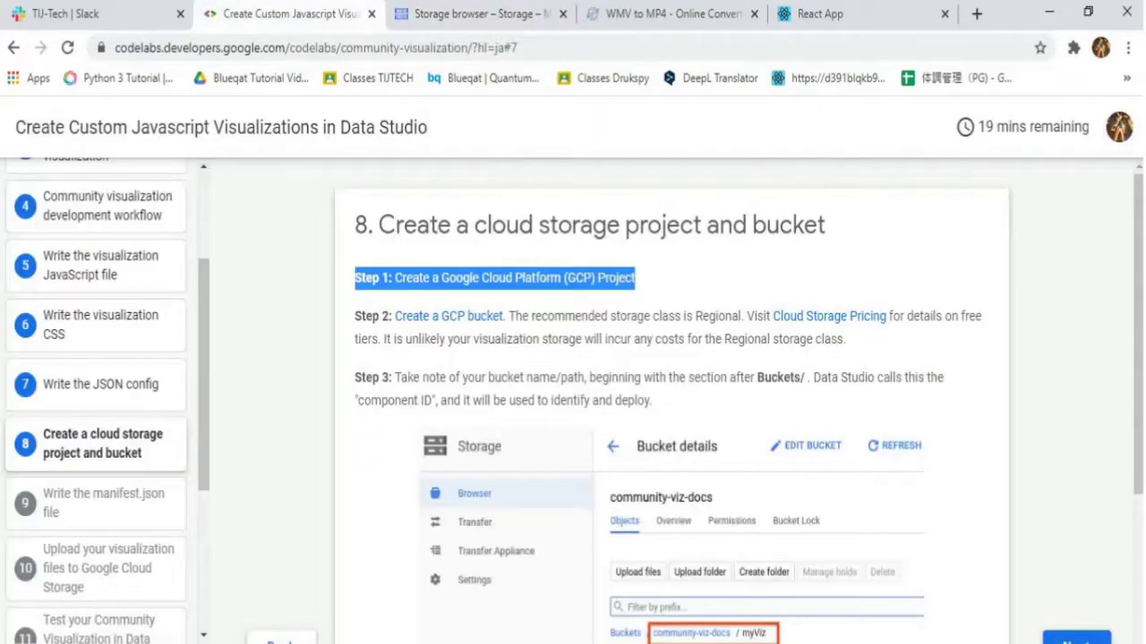
click(361, 278)
drag(354, 315, 598, 339)
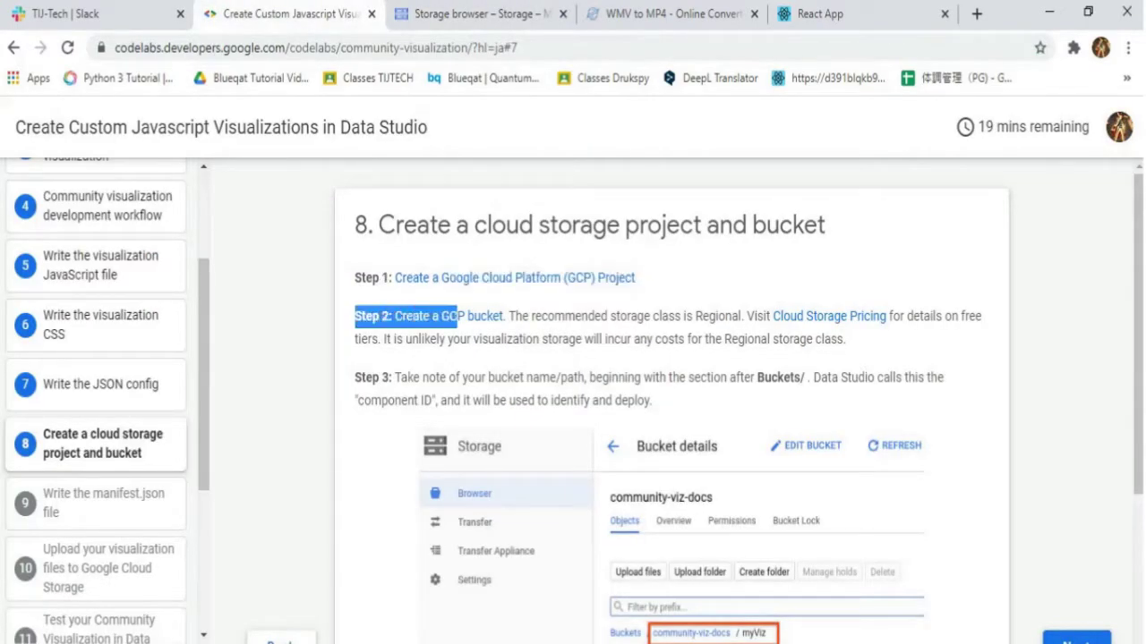
drag(354, 316, 509, 315)
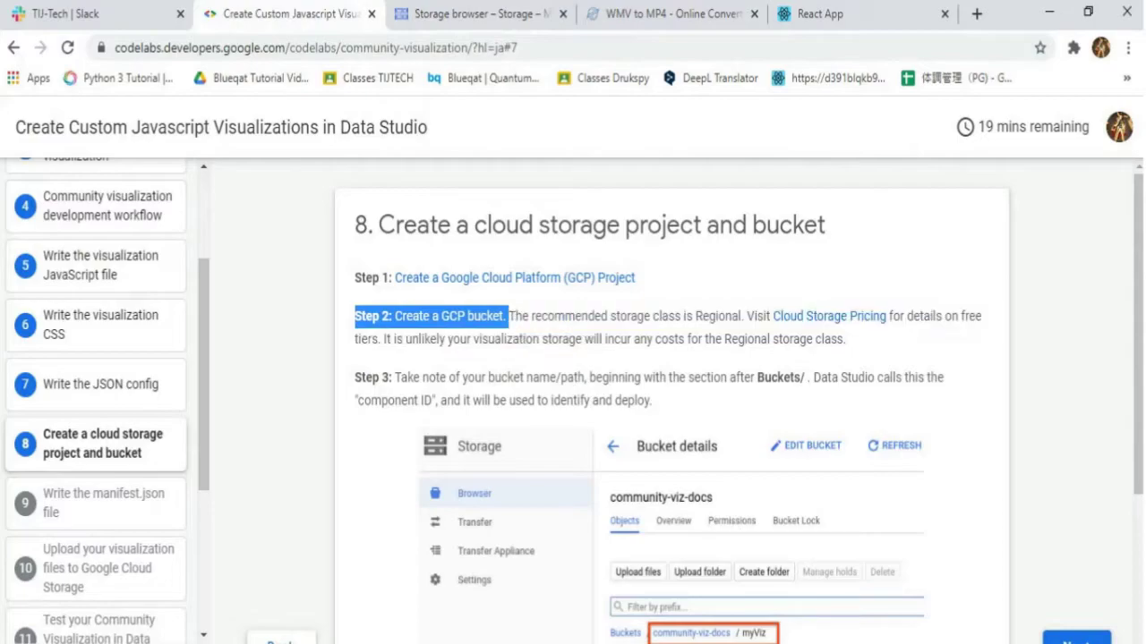
click(475, 13)
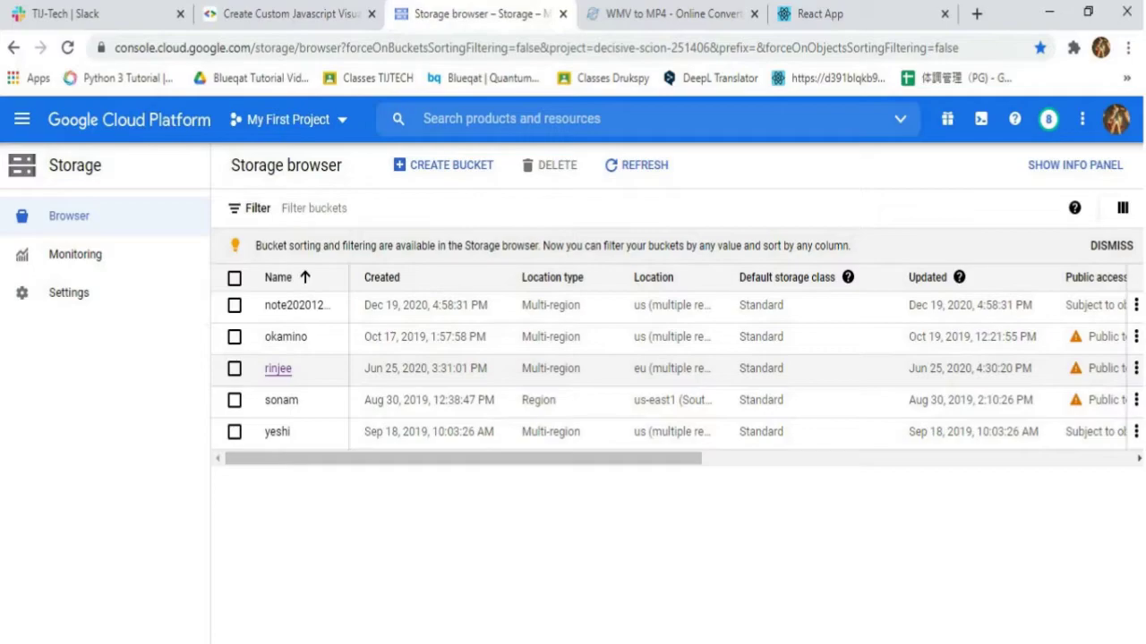
Step: Open the rinjee bucket to see its three folders
click(278, 367)
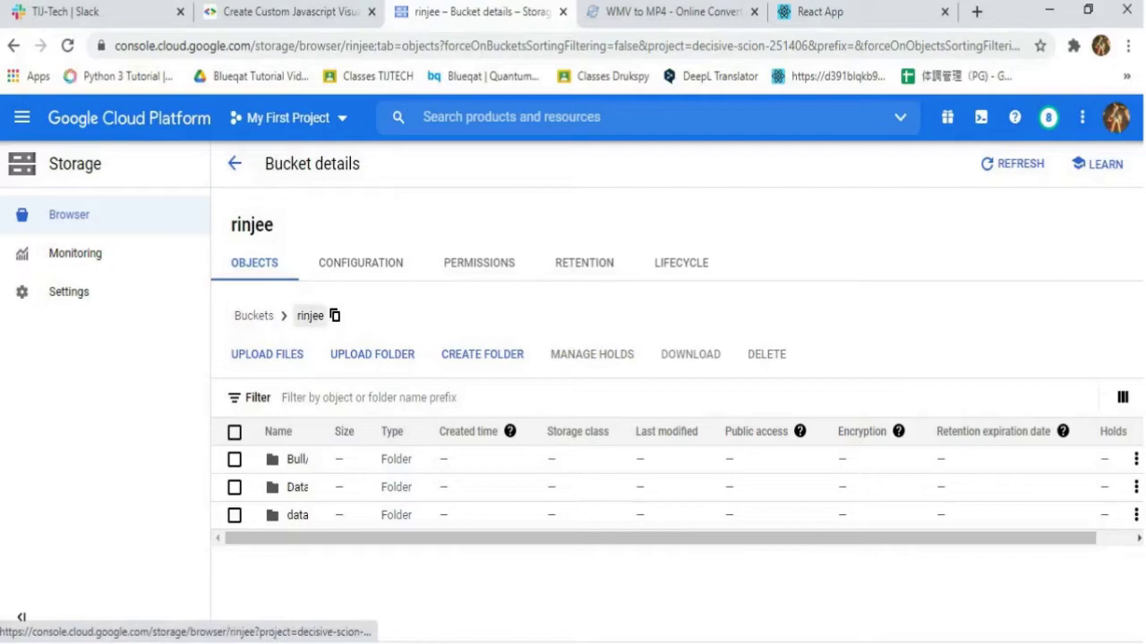
click(311, 316)
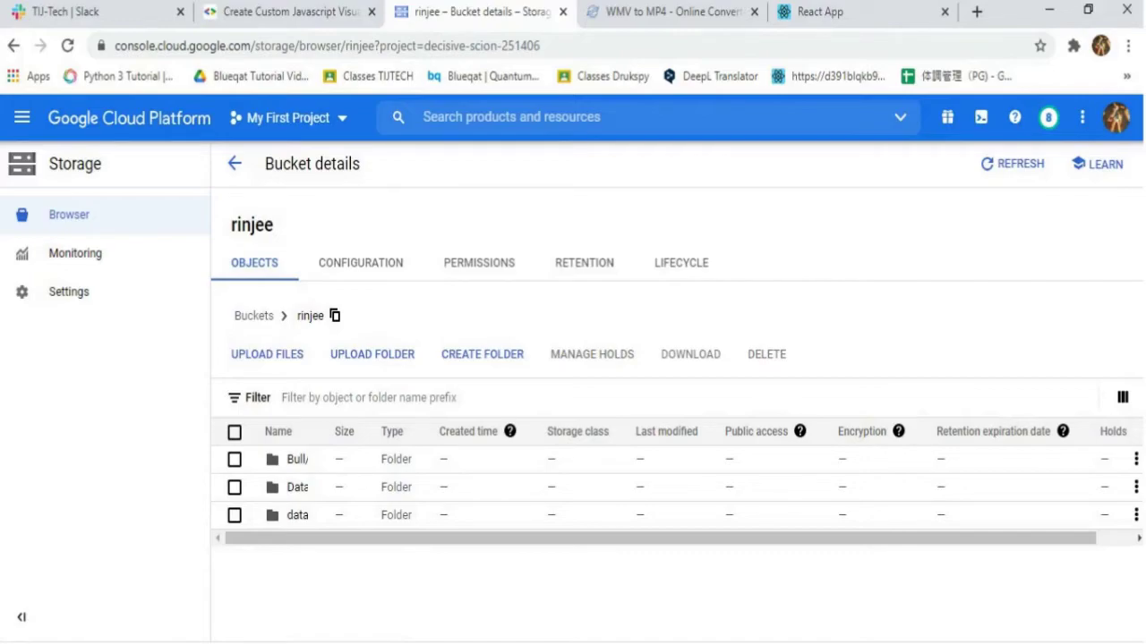
Step: Copy the manifest.json sample code from codelab step 9
scroll(672, 403, down, 2)
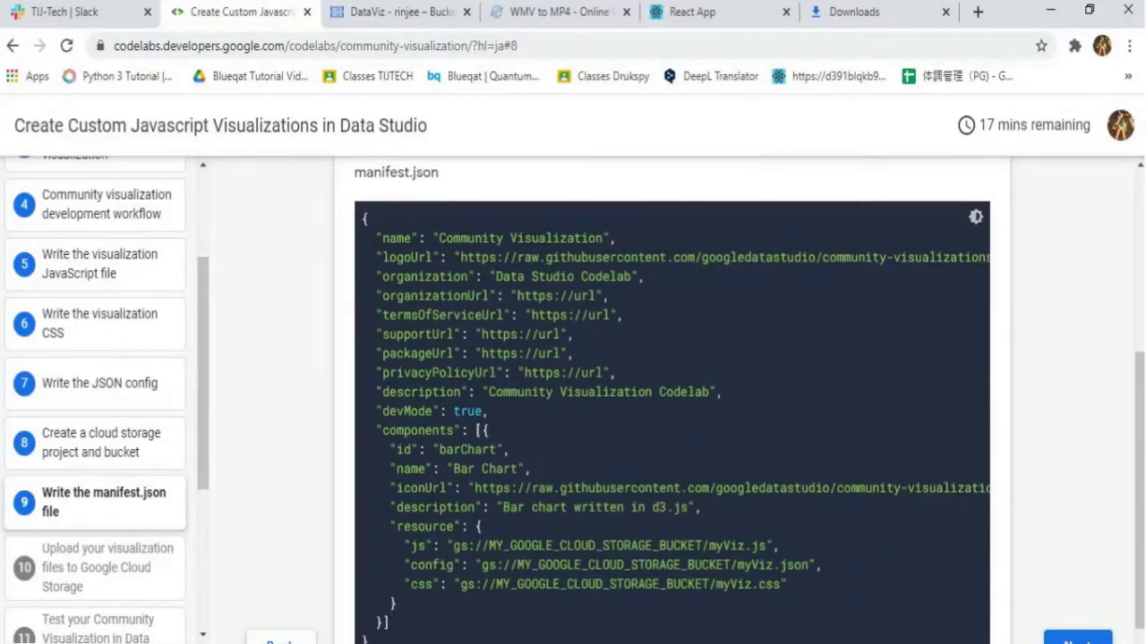
scroll(671, 403, up, 1)
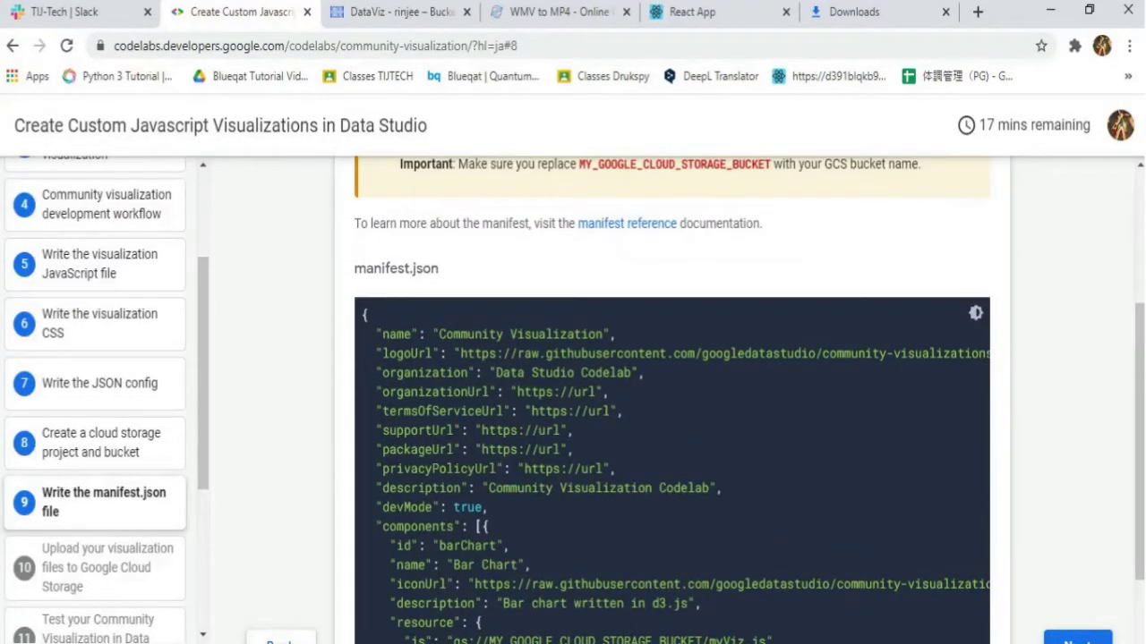
mouse_move(362, 314)
mouse_down()
mouse_move(627, 640)
mouse_move(367, 548)
mouse_up()
right_click(407, 458)
click(429, 468)
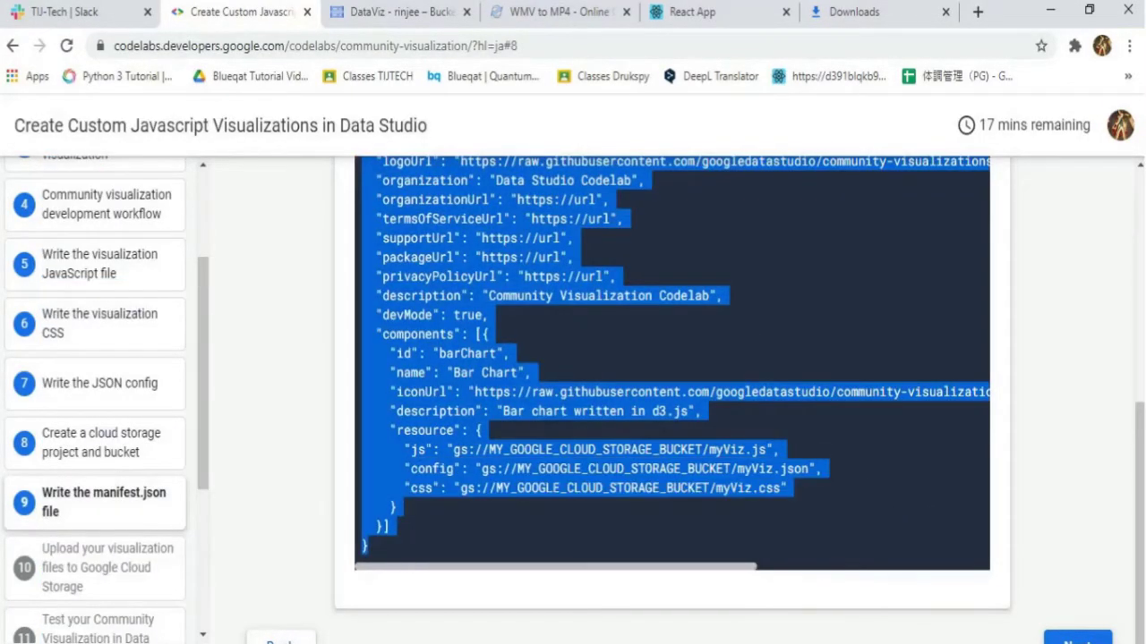
click(560, 587)
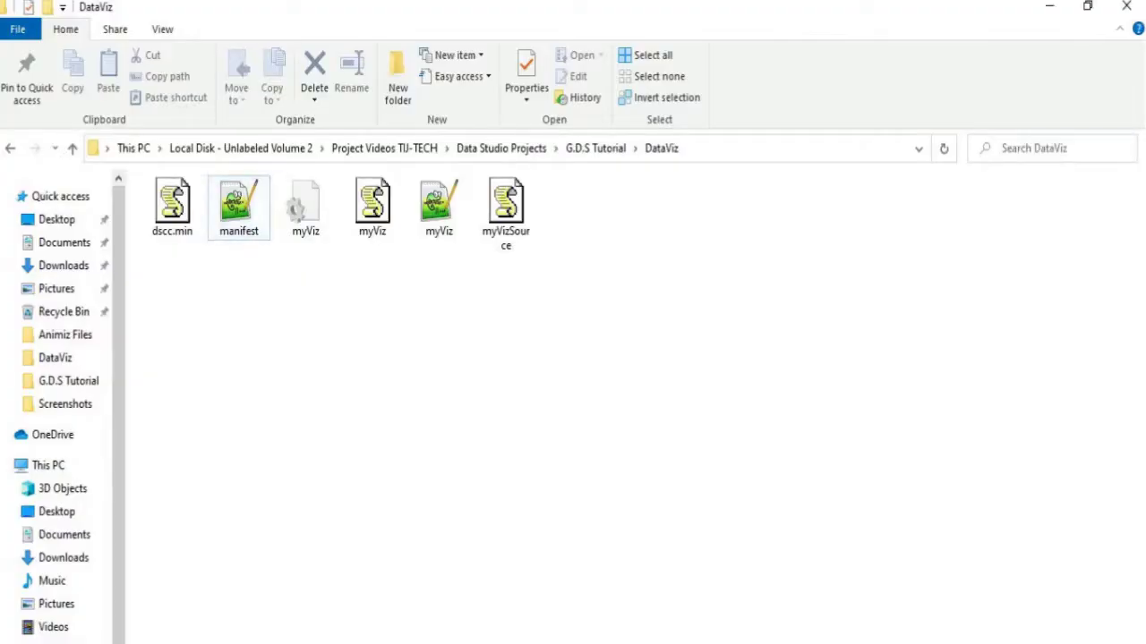
Step: Verify manifest.json's resource paths point to gs://rinjee/DataViz in Notepad++
key(Return)
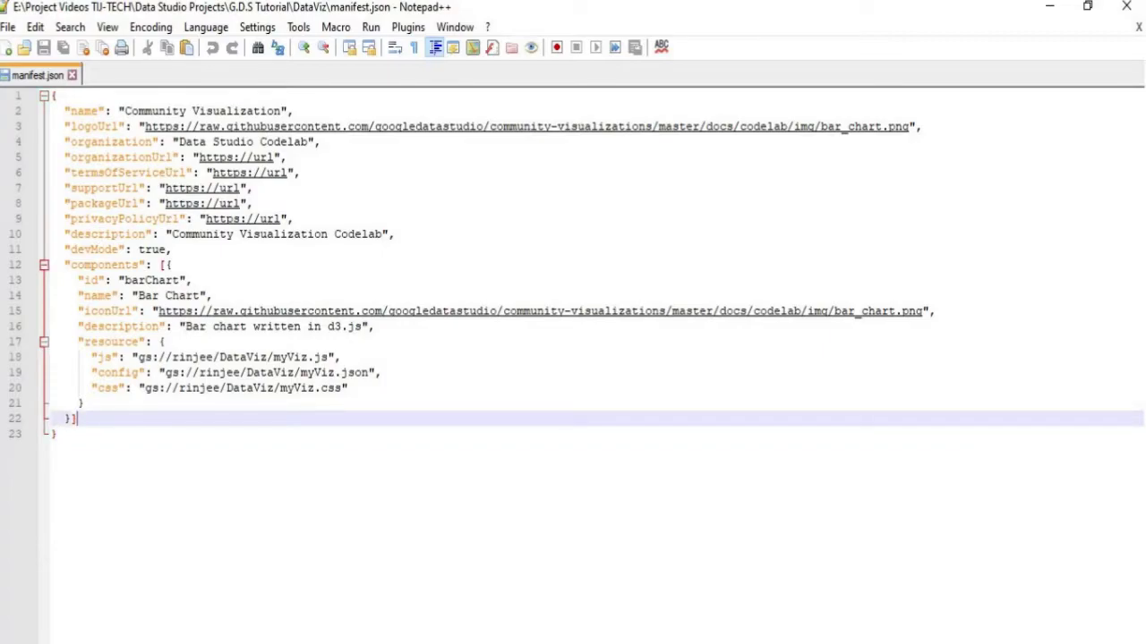
drag(78, 342, 83, 404)
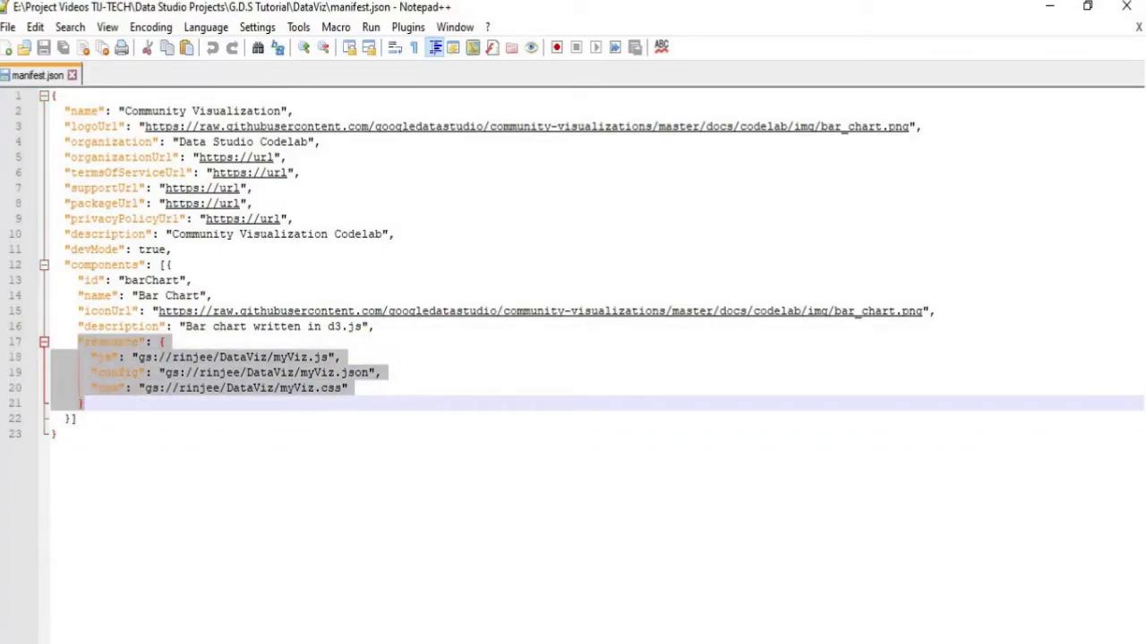
key(Down)
key(alt+Tab)
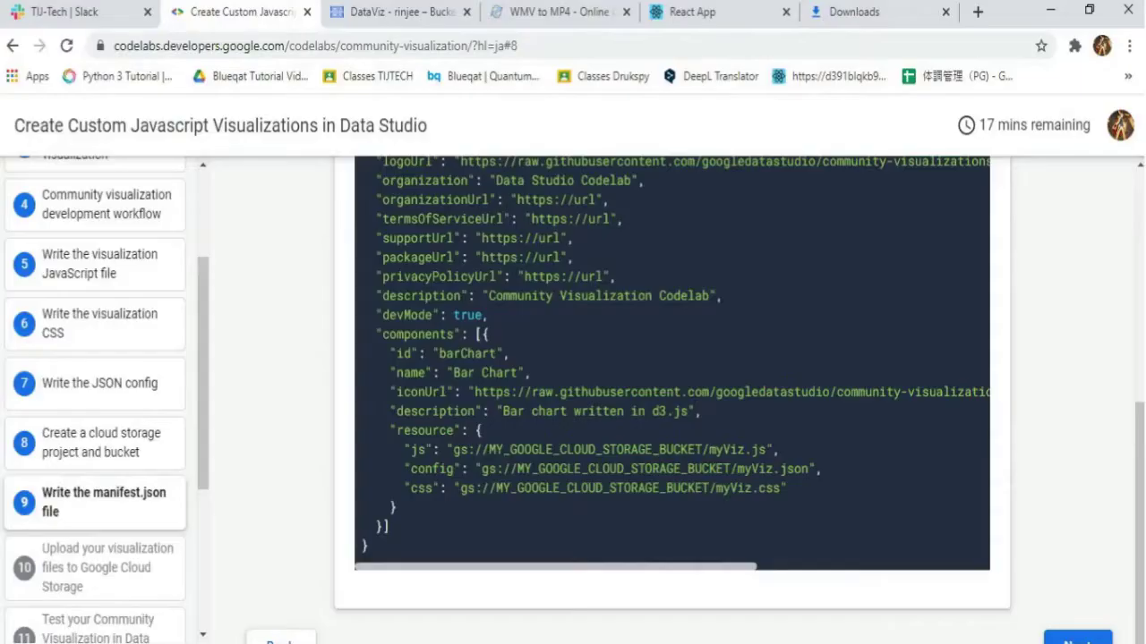
key(ctrl+Tab)
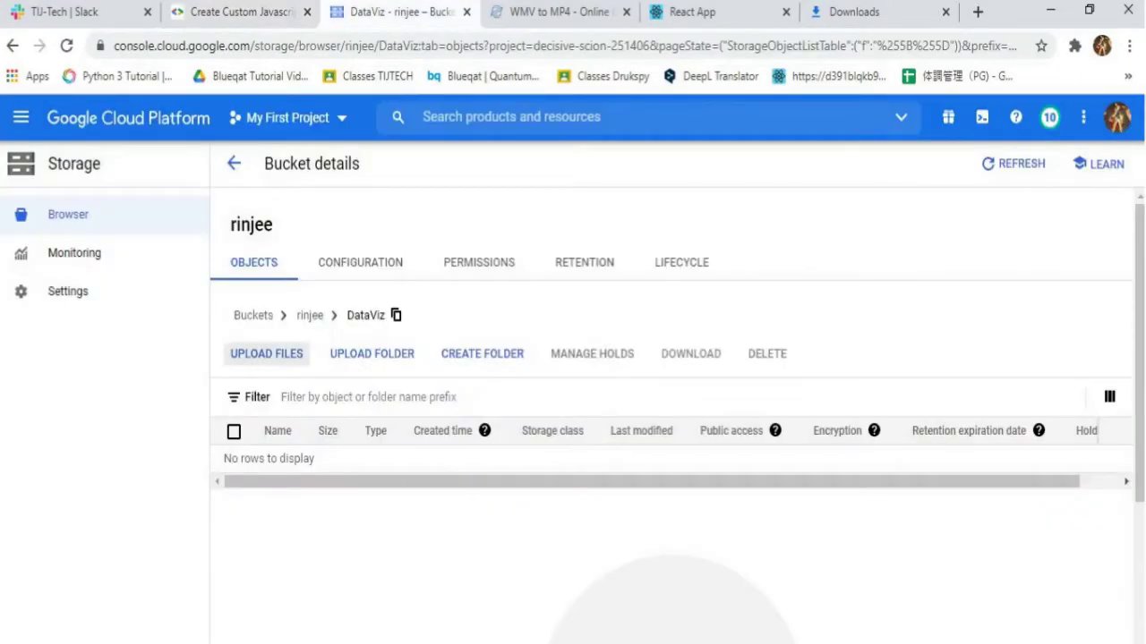
Step: Upload manifest.json, myViz.css, myViz.js and myViz.json to the rinjee DataViz folder
click(266, 354)
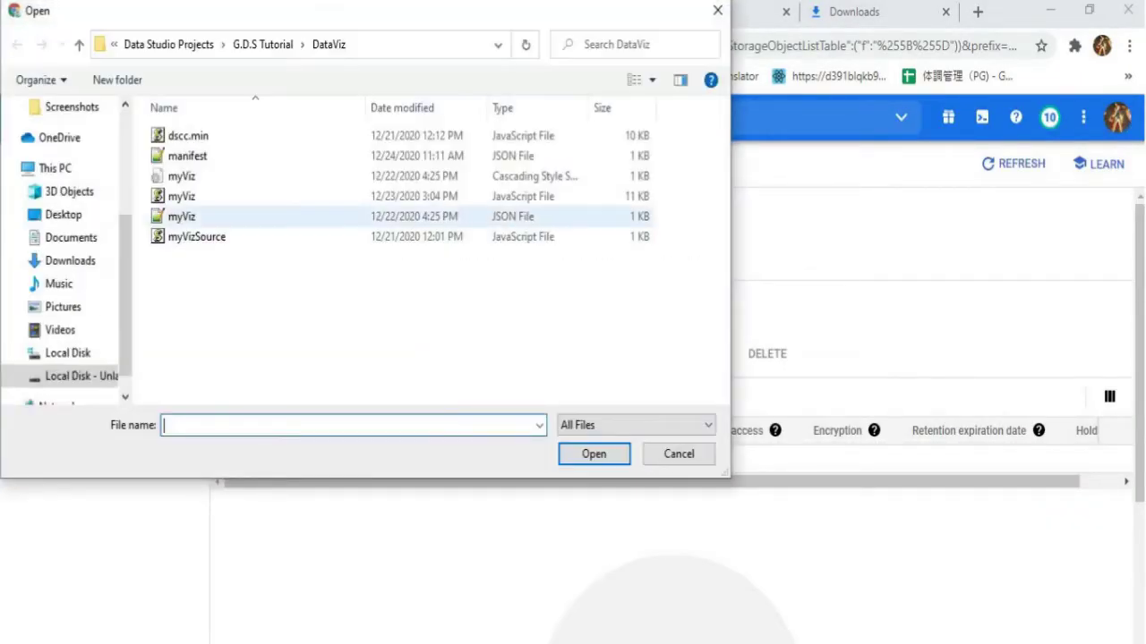
click(182, 215)
key(shift+Up)
key(shift+Up)
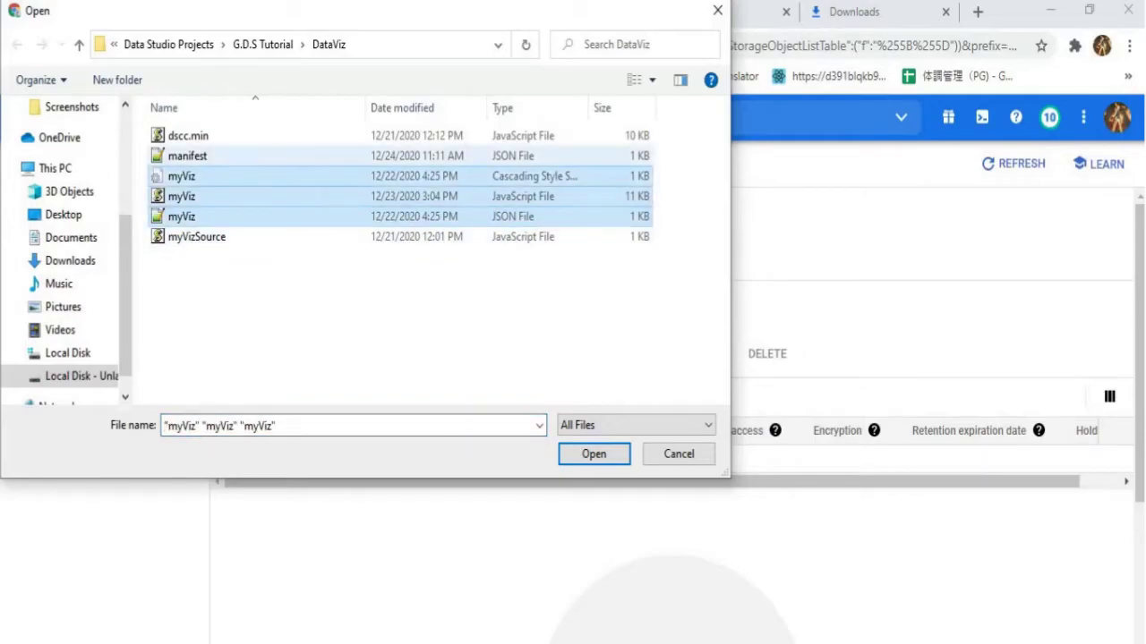
key(shift+Up)
click(593, 454)
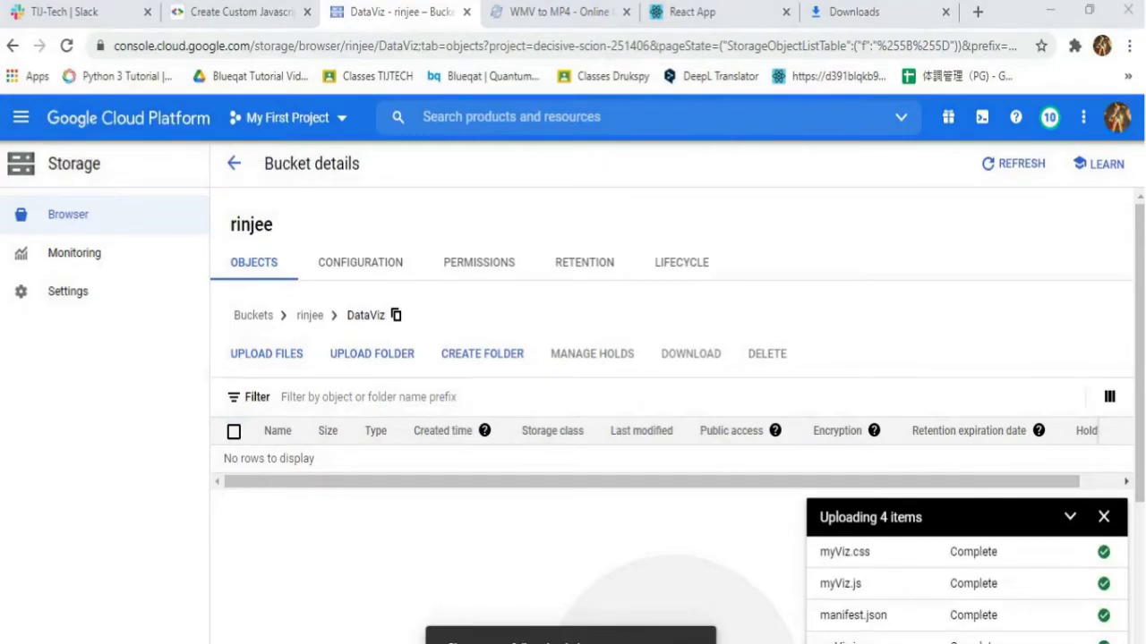
click(1104, 517)
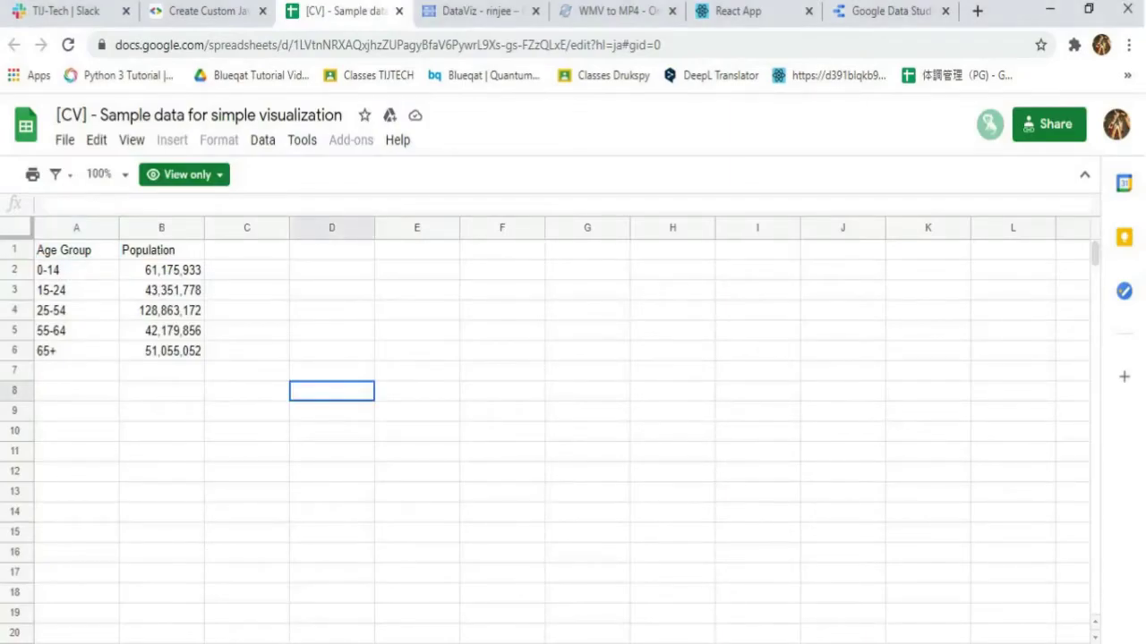
Step: Copy the age-group sample sheet's URL and switch to Data Studio
key(ctrl+l)
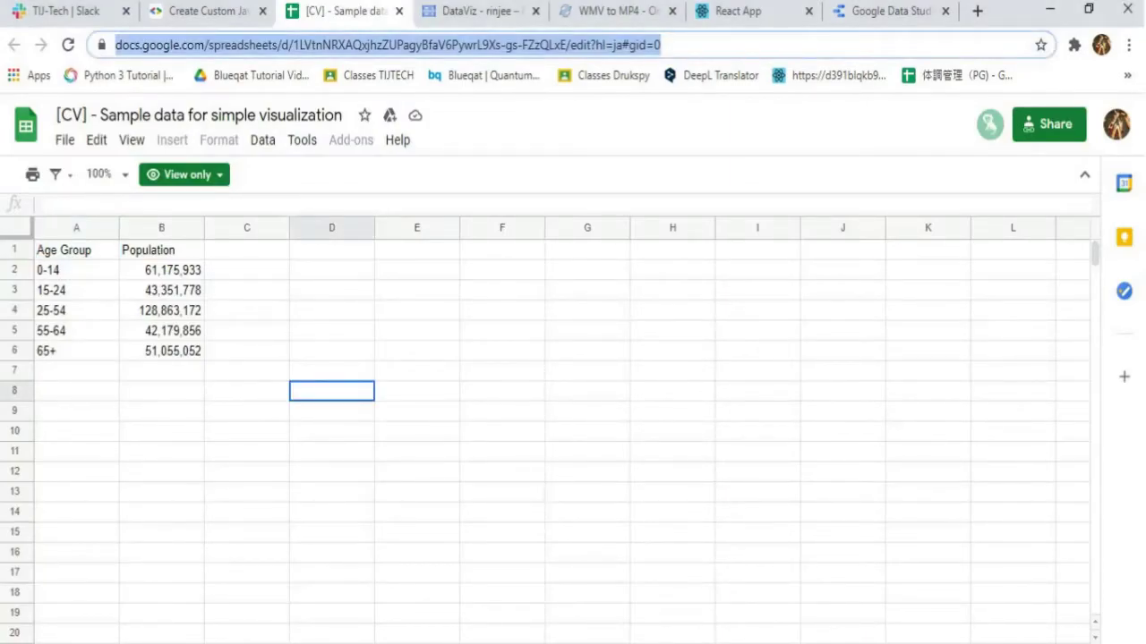
click(886, 11)
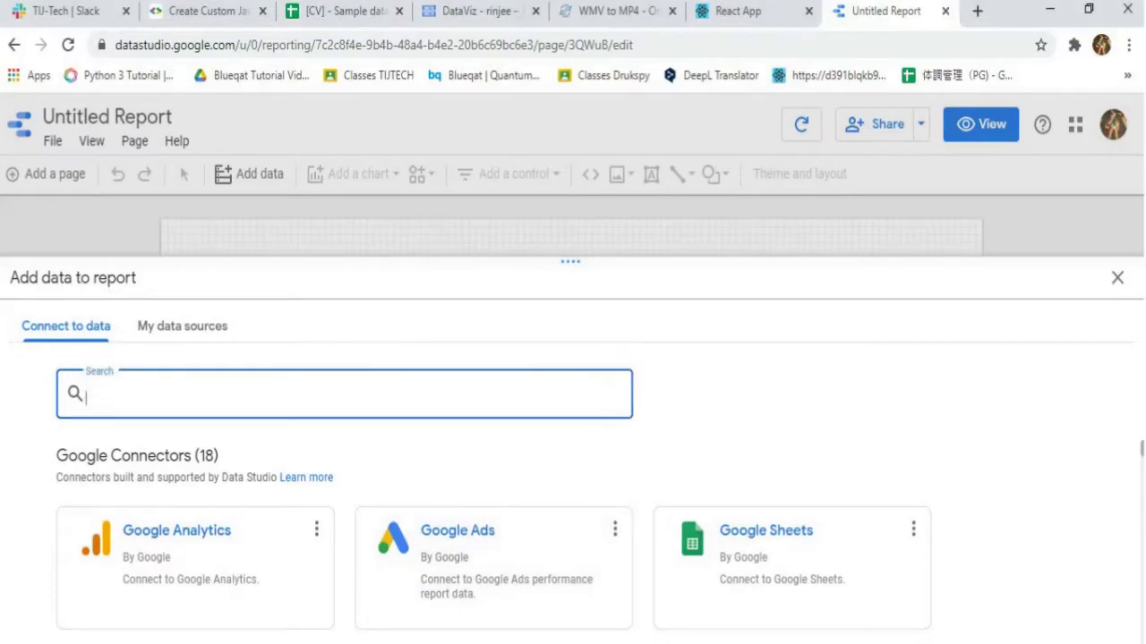
Step: Connect Sheet1 of '[CV] - Sample data for simple visualization' through the Google Sheets connector
text(google she)
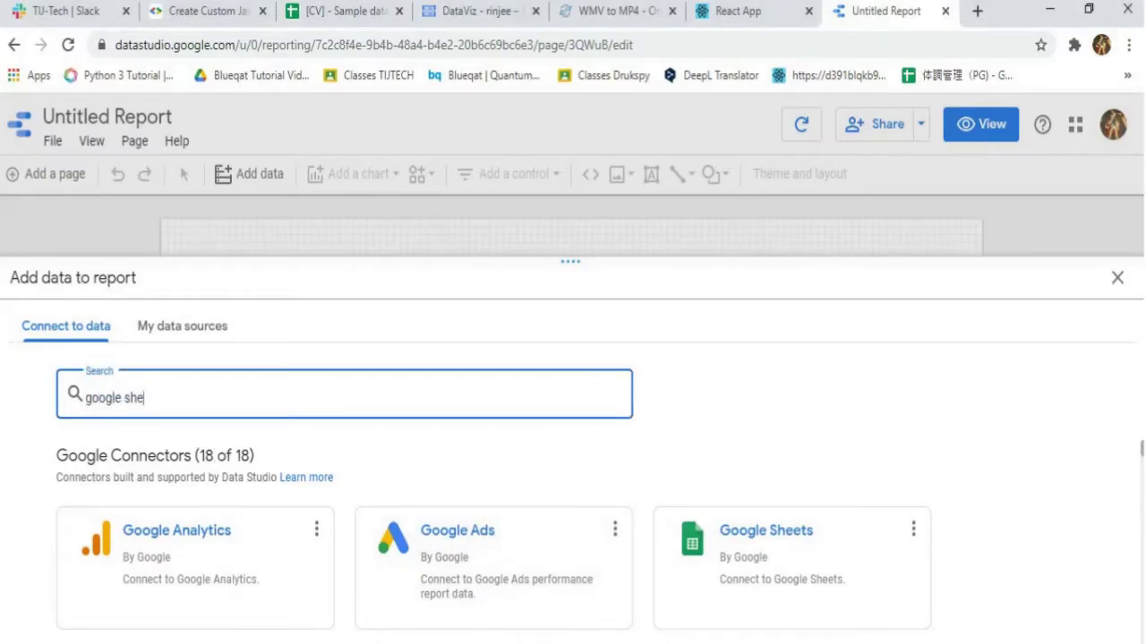
text(et)
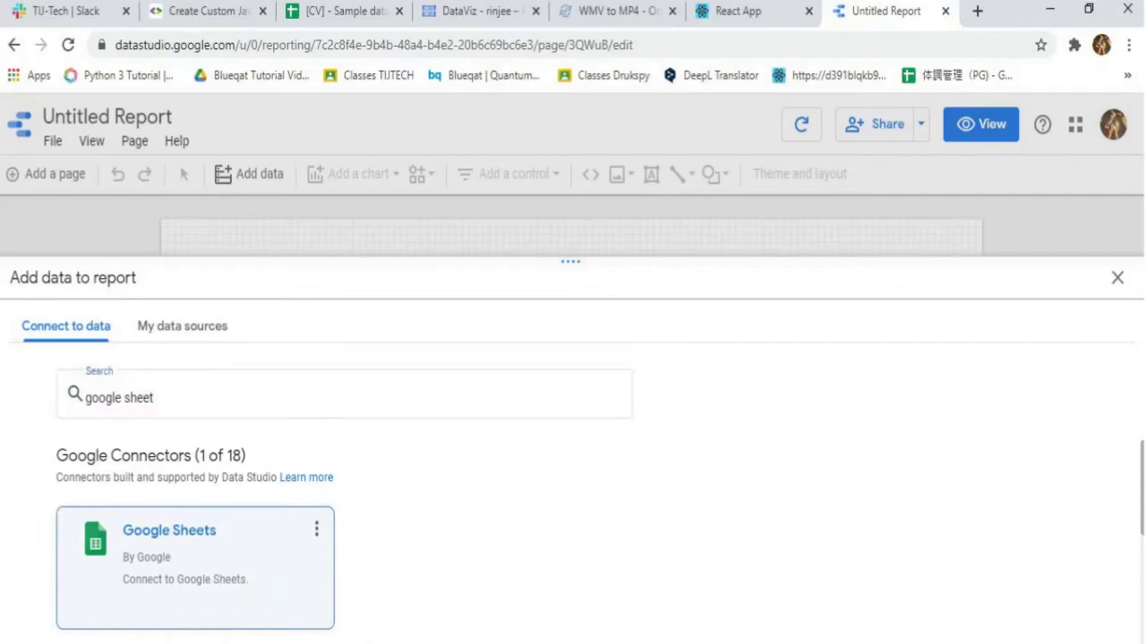
click(170, 537)
scroll(90, 554, down, 1)
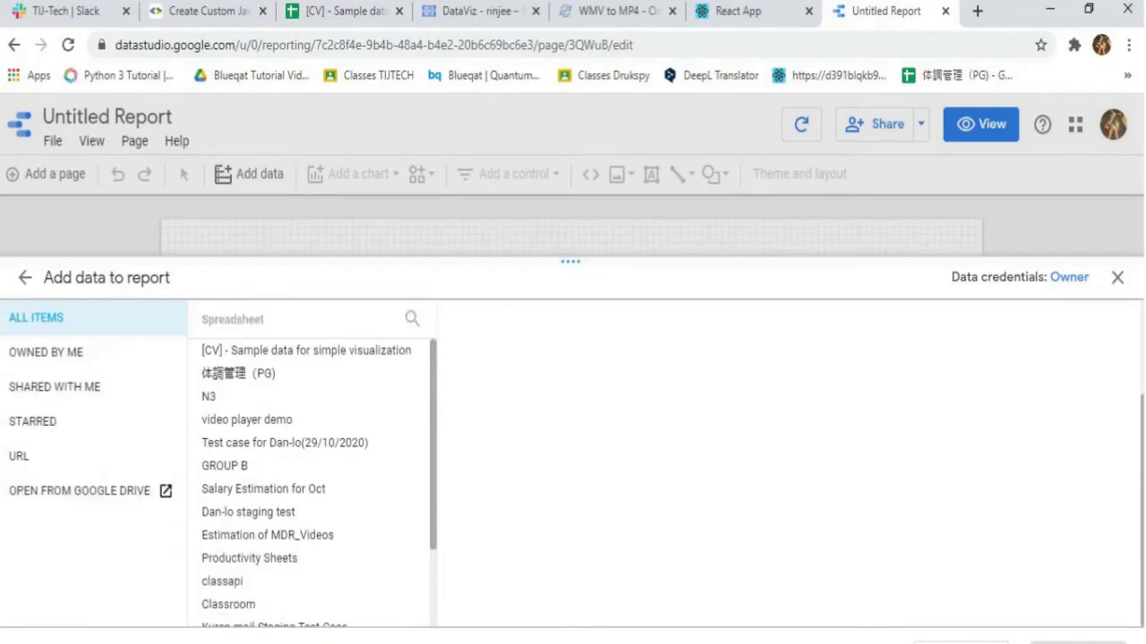
click(79, 608)
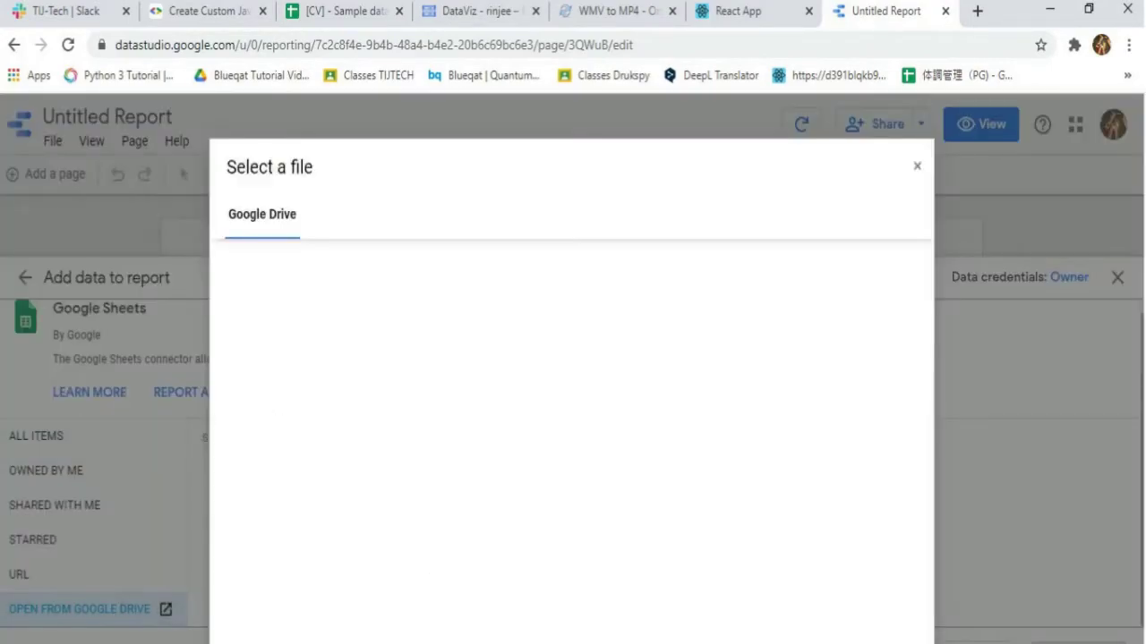
click(305, 452)
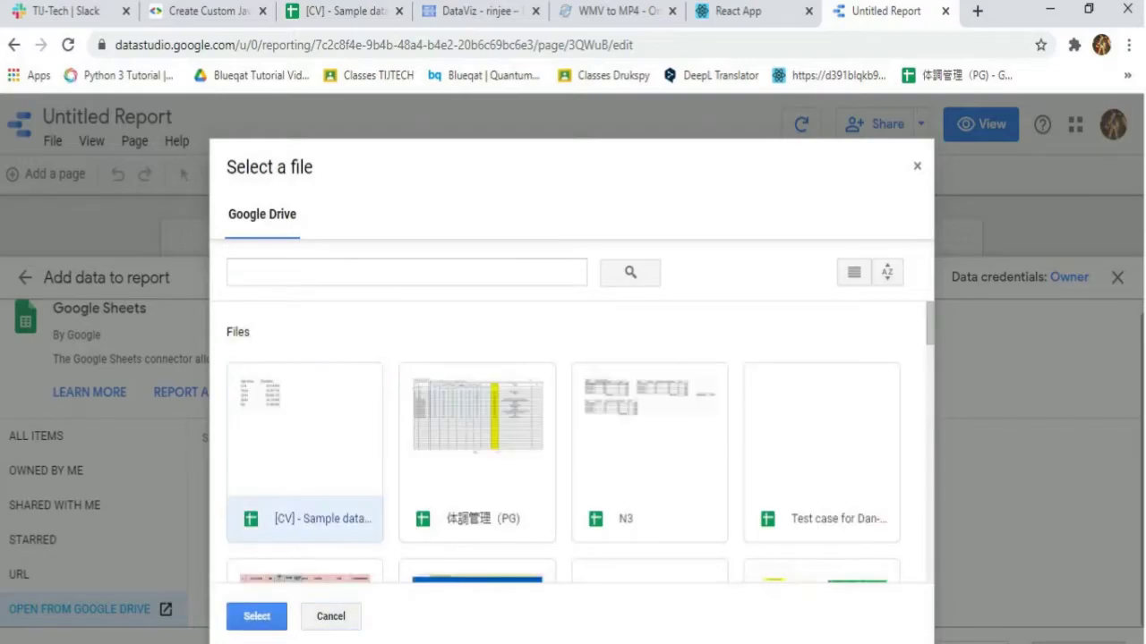
click(257, 616)
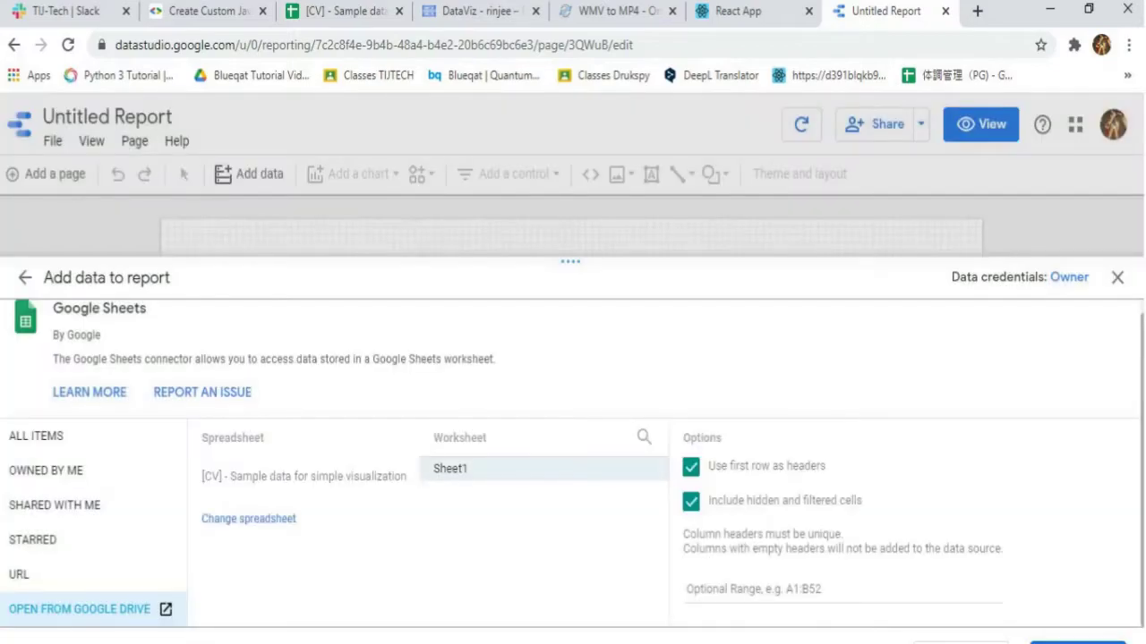
click(1077, 640)
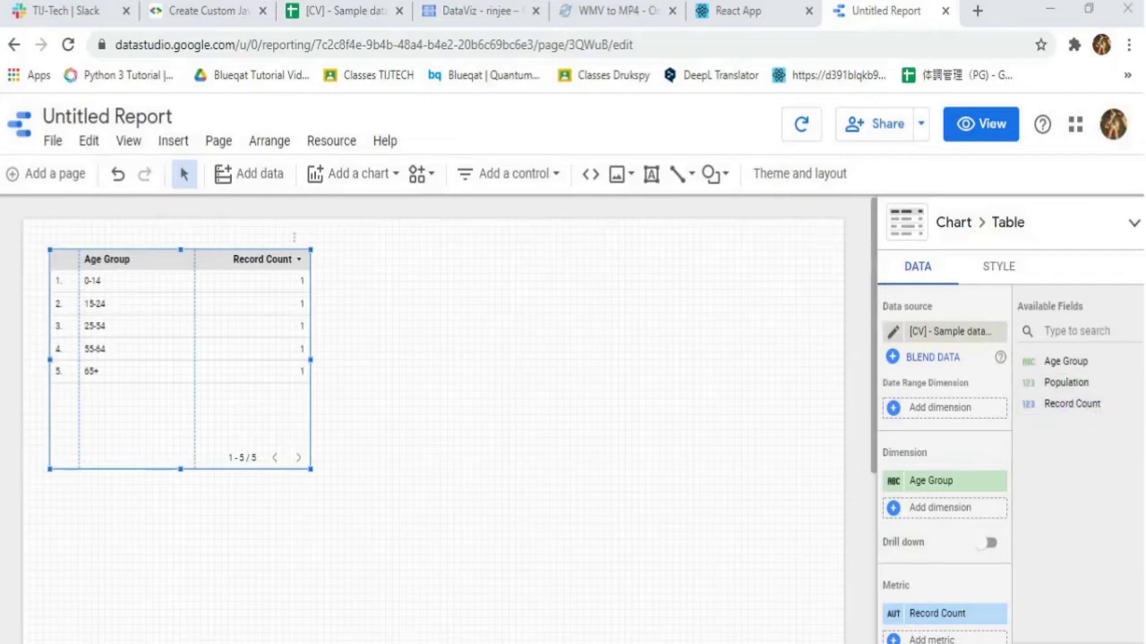
Step: Replace the table's Record Count metric with Population
scroll(944, 501, down, 3)
scroll(944, 502, up, 2)
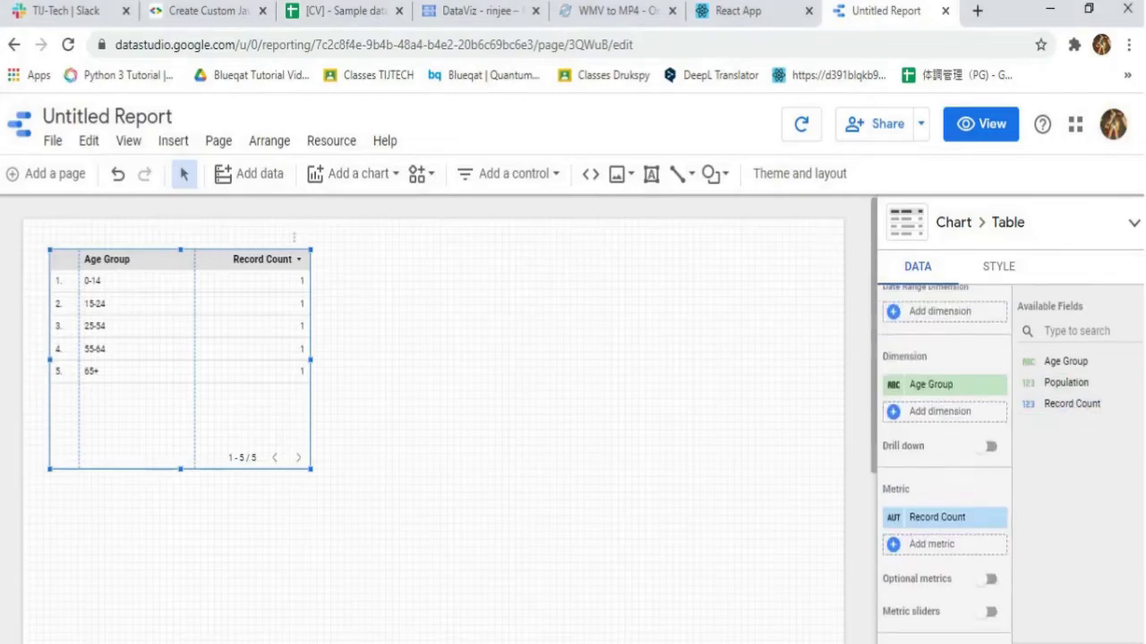
click(998, 518)
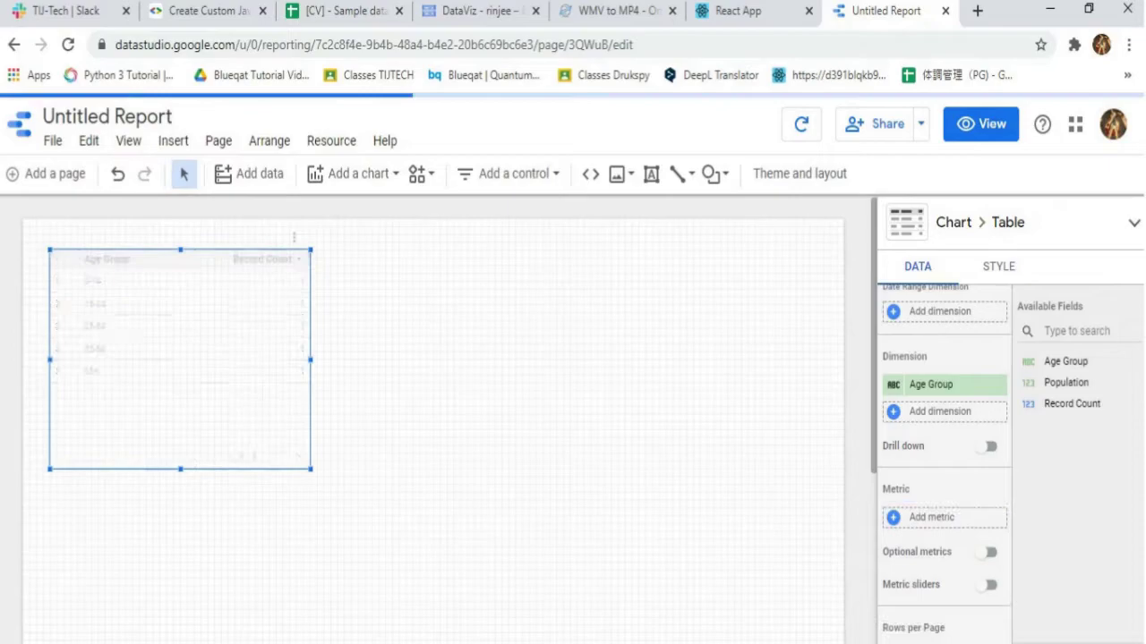
click(931, 518)
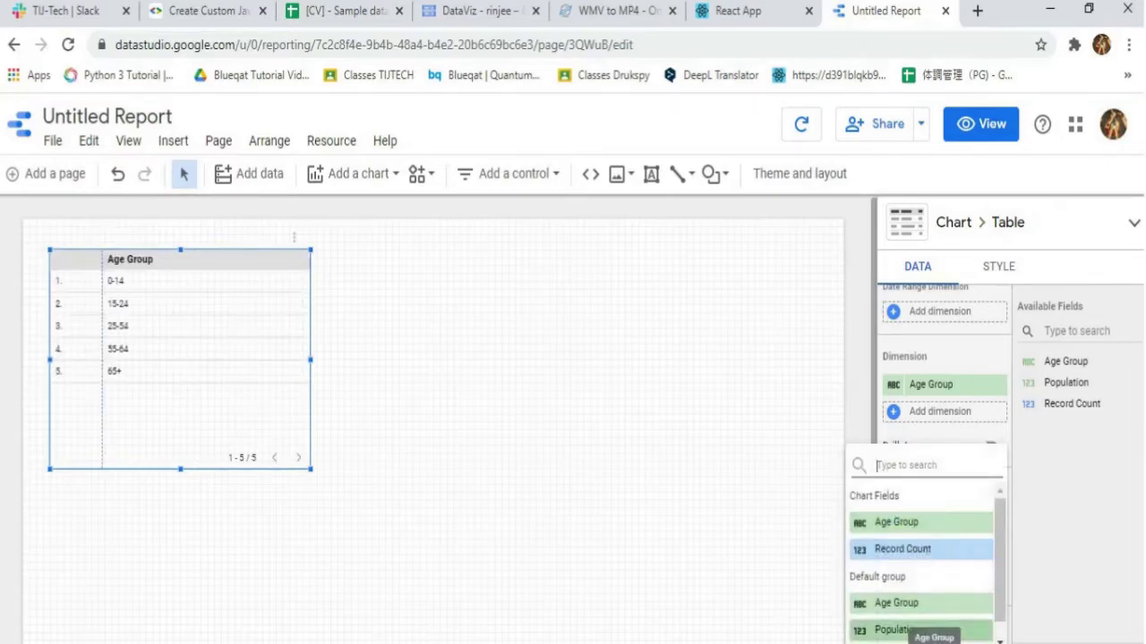
click(922, 629)
Step: Sort the table by Population descending and widen the Population column
scroll(944, 447, down, 2)
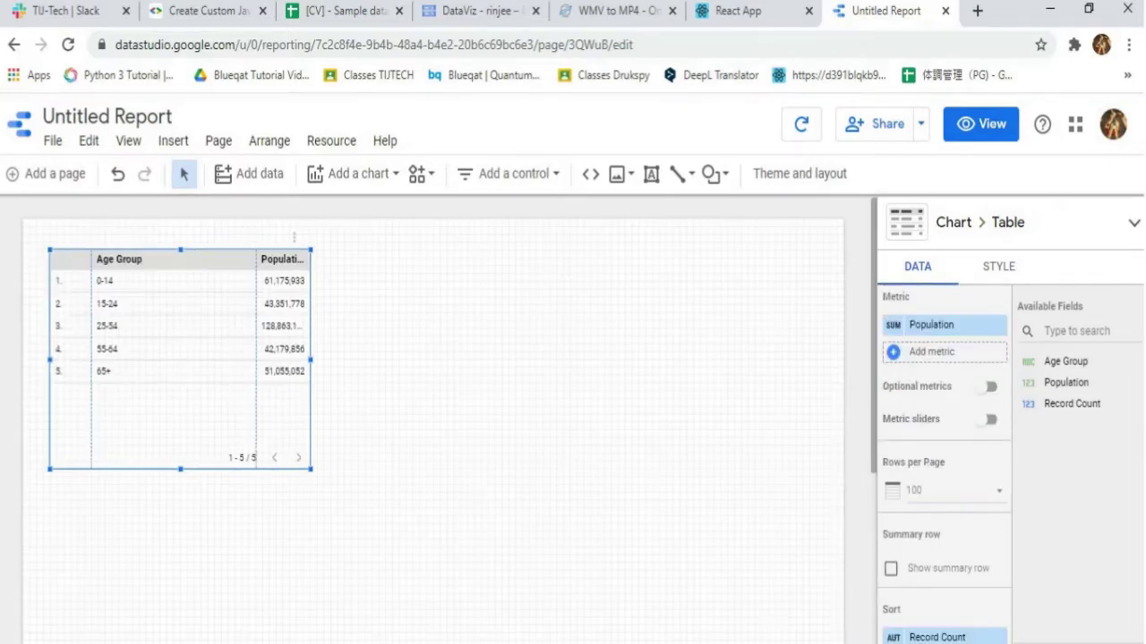
scroll(944, 448, down, 1)
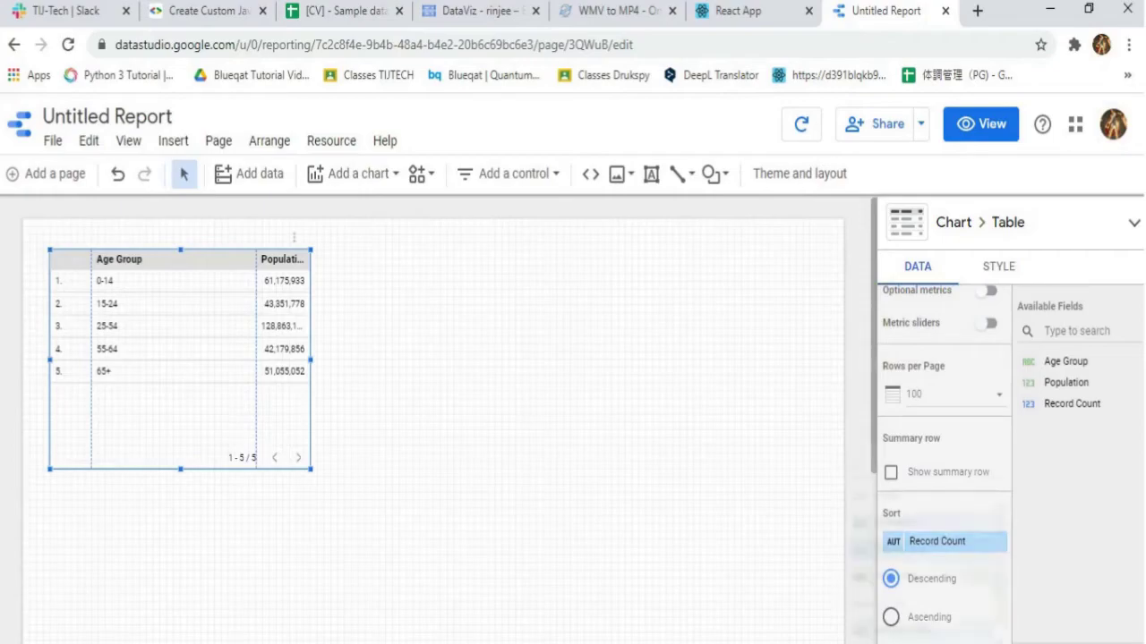
click(895, 542)
click(922, 522)
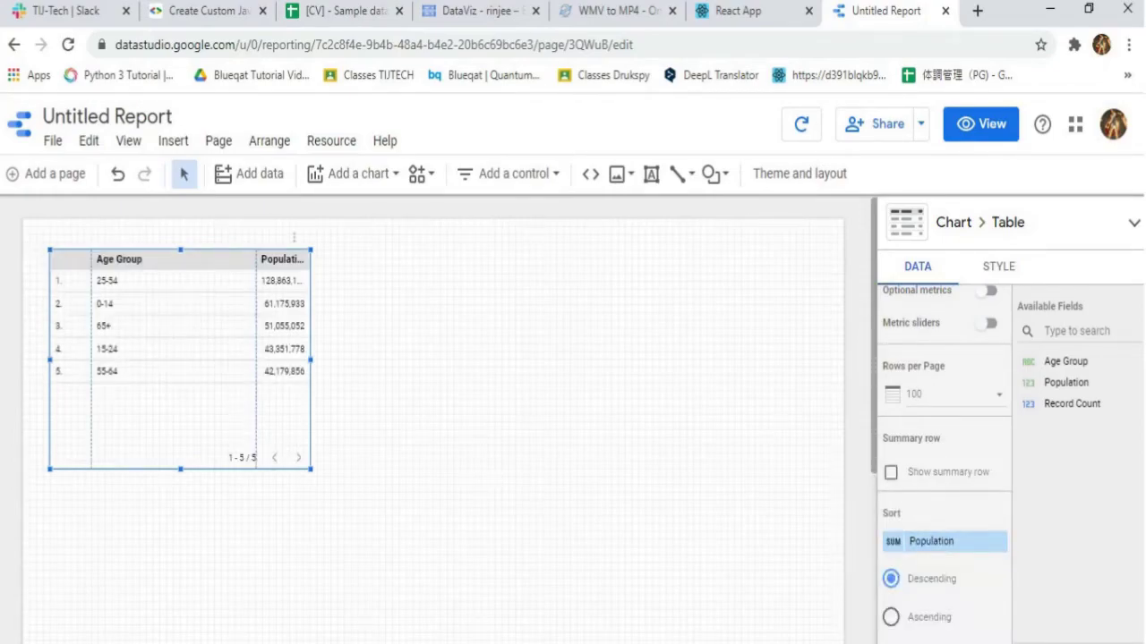
drag(256, 358, 181, 358)
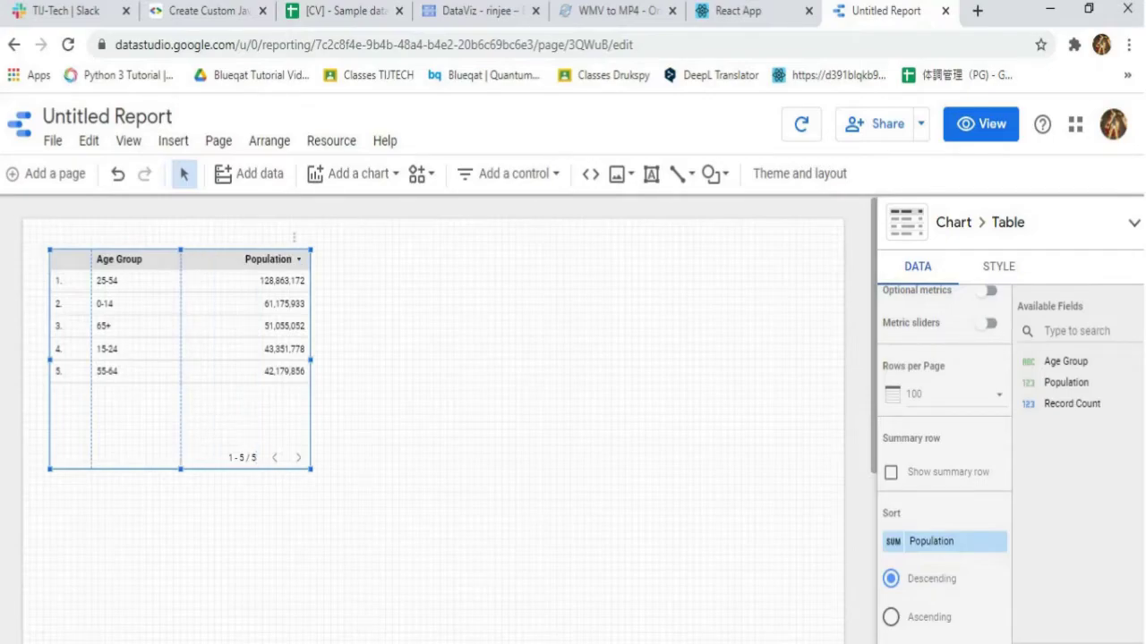
click(799, 174)
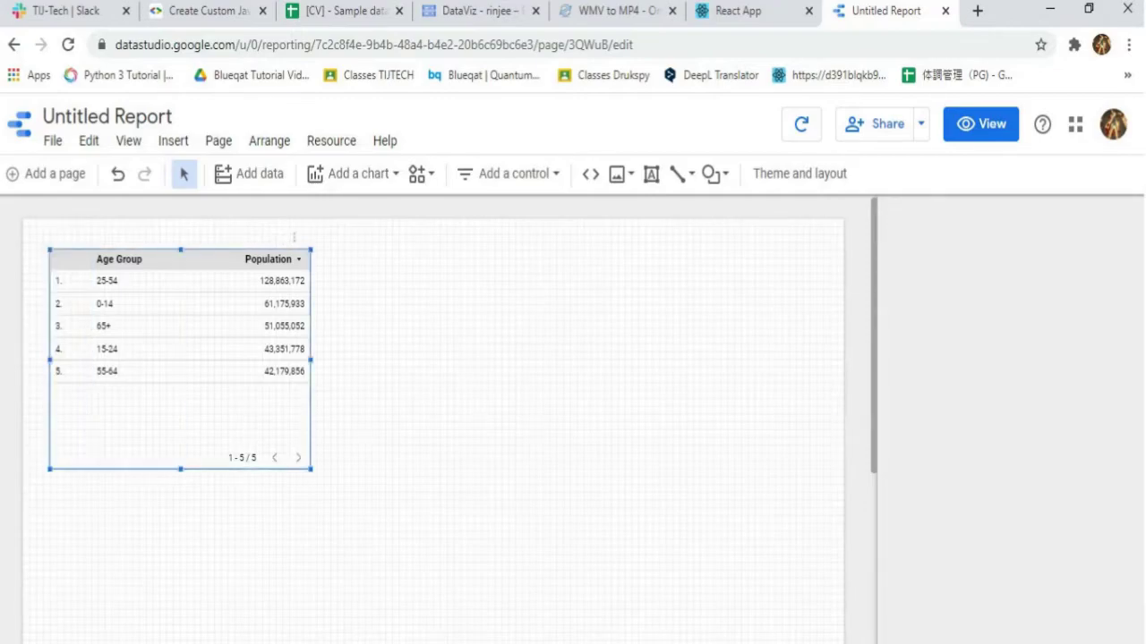
Step: Apply the Edge theme to the report
click(293, 237)
scroll(1011, 403, down, 2)
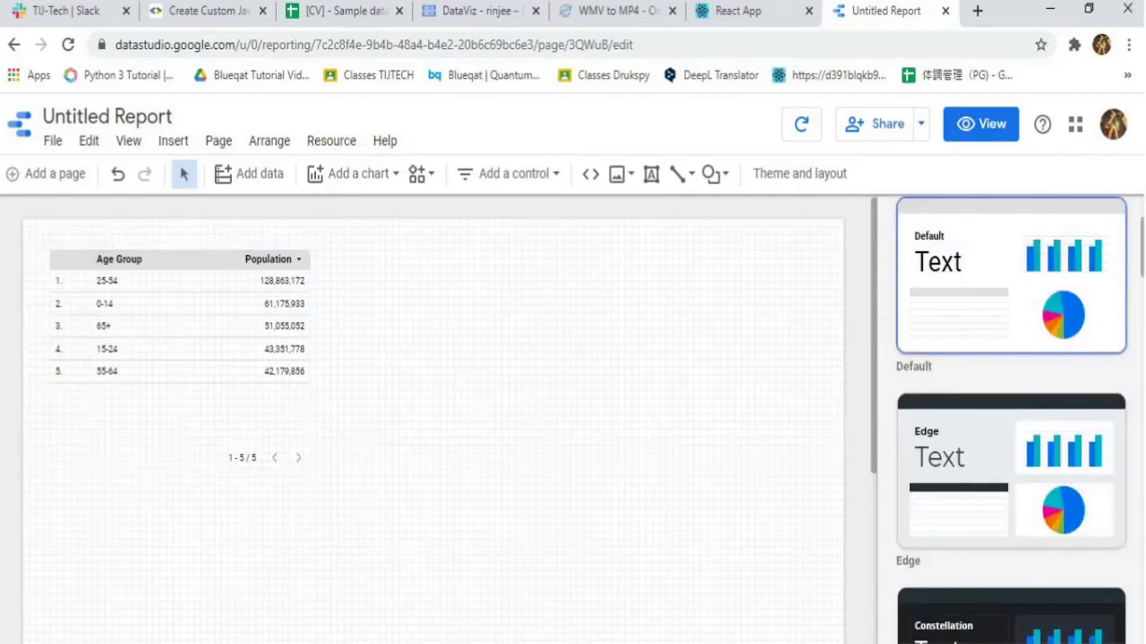
click(1011, 470)
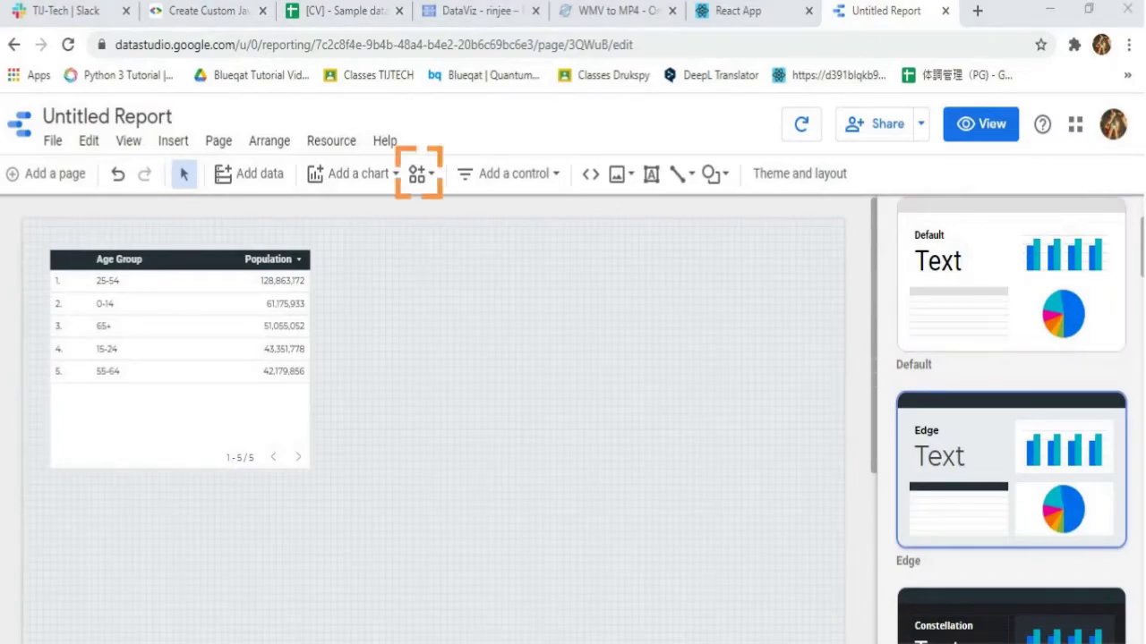
Step: Start building your own community visualization and paste the manifest path gs://rinjee/DataViz
click(417, 174)
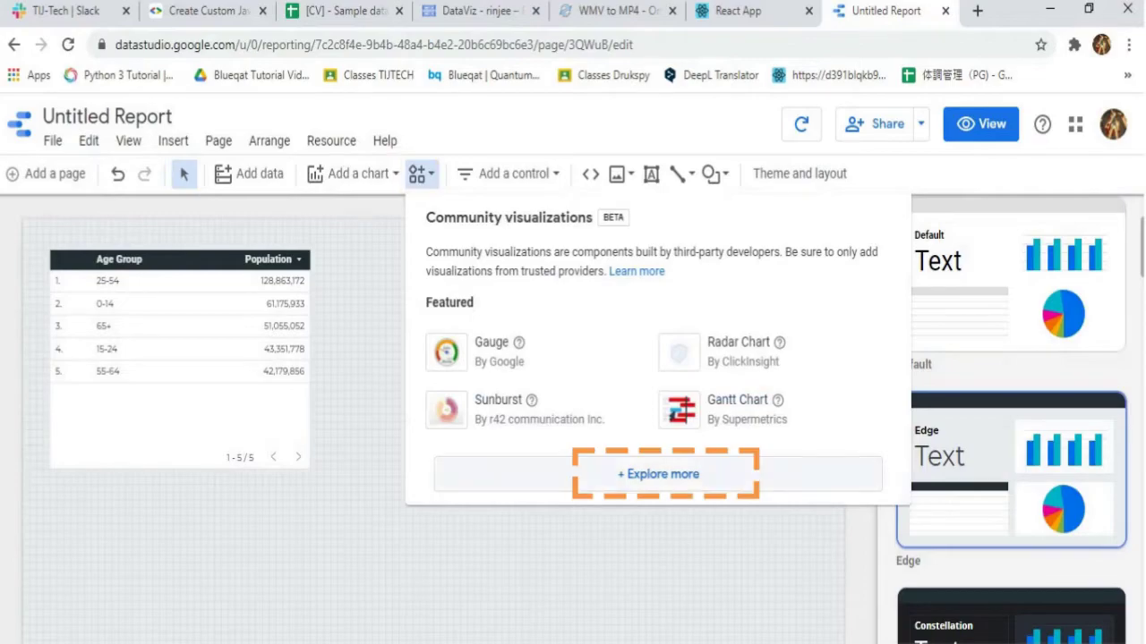
click(658, 474)
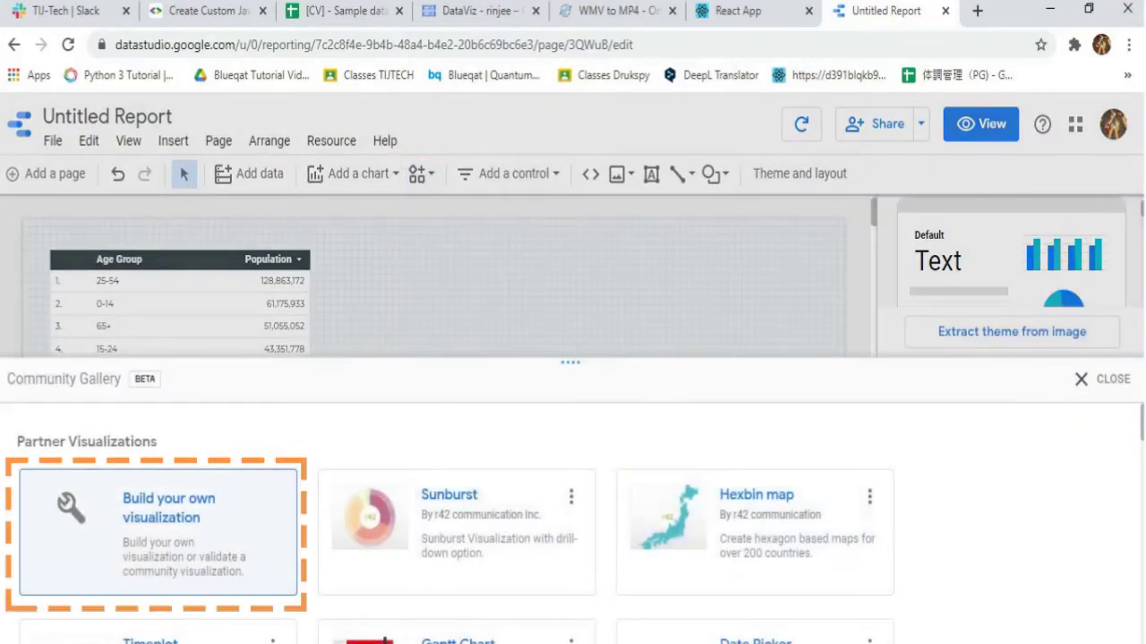
click(159, 531)
scroll(573, 519, down, 3)
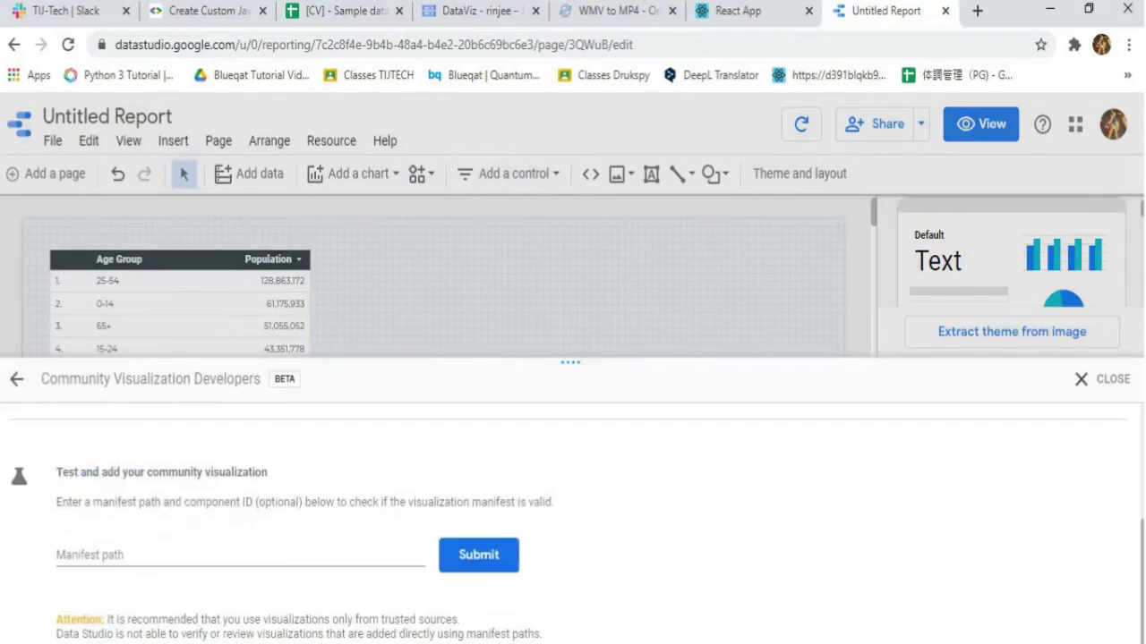
text(gs://rinjee/DataViz)
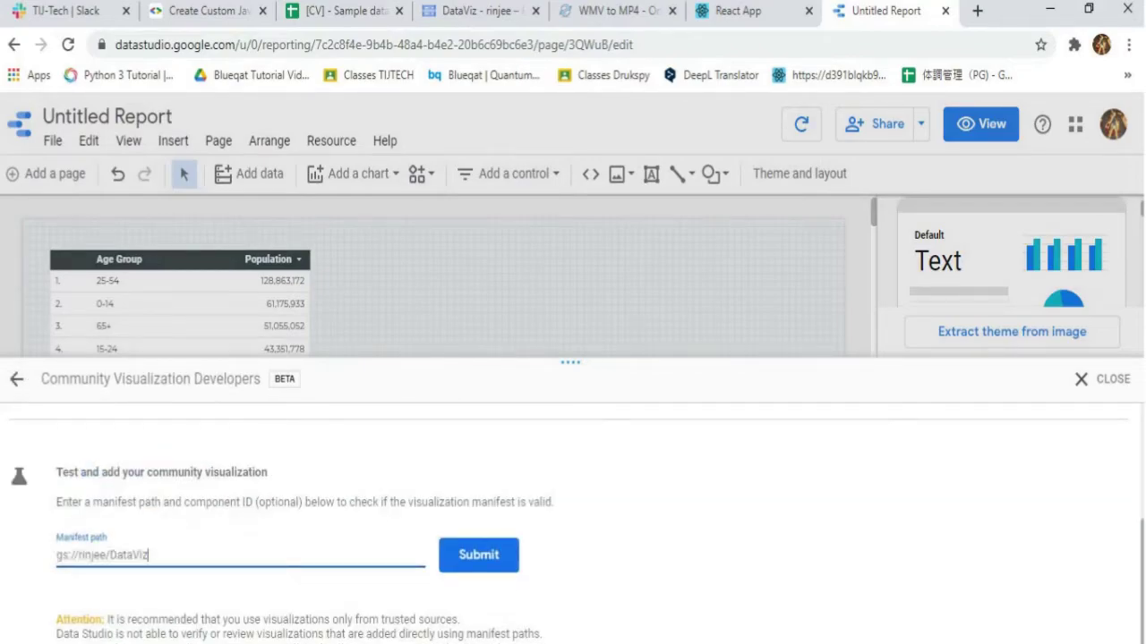
key(ctrl+a)
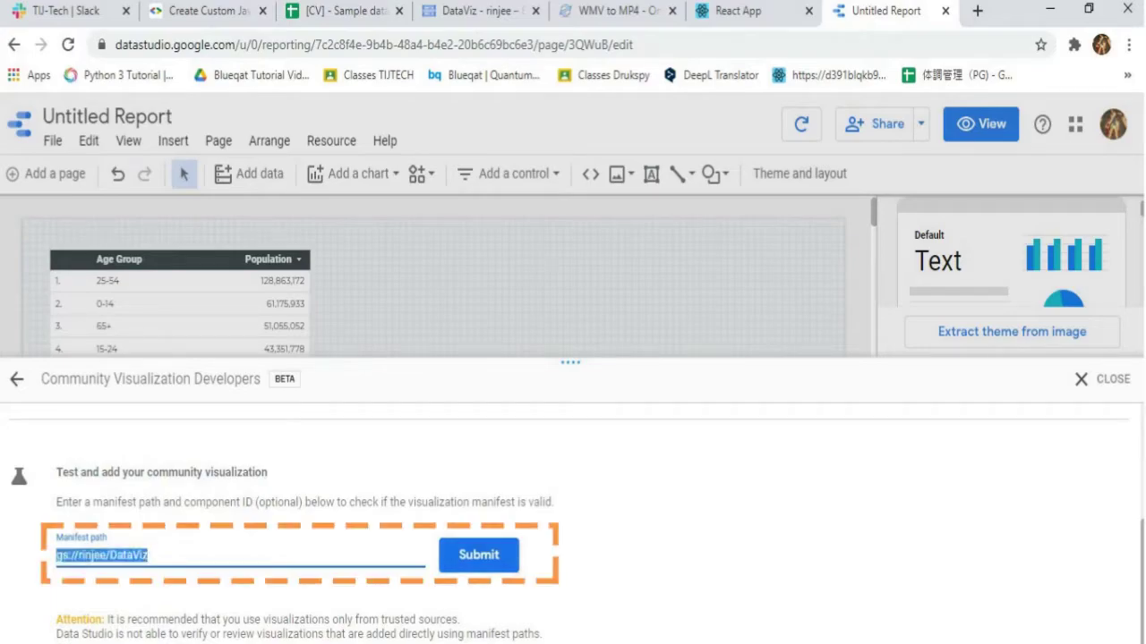
Step: Recopy the DataViz folder path from Cloud Storage, submit it, and place the Bar Chart
key(ctrl+4)
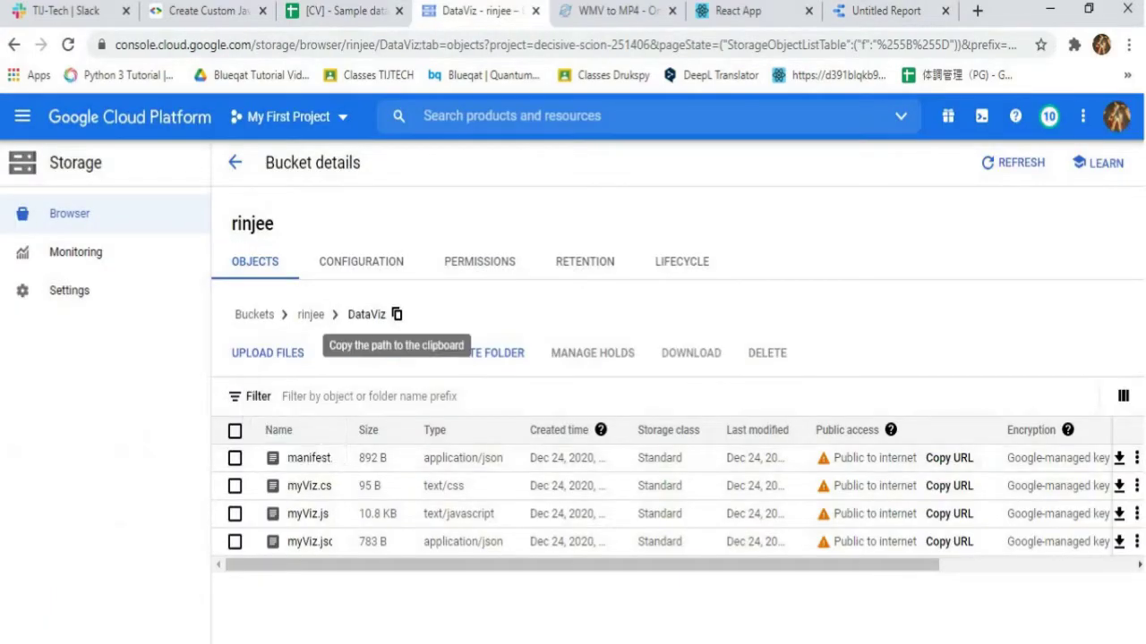
click(396, 314)
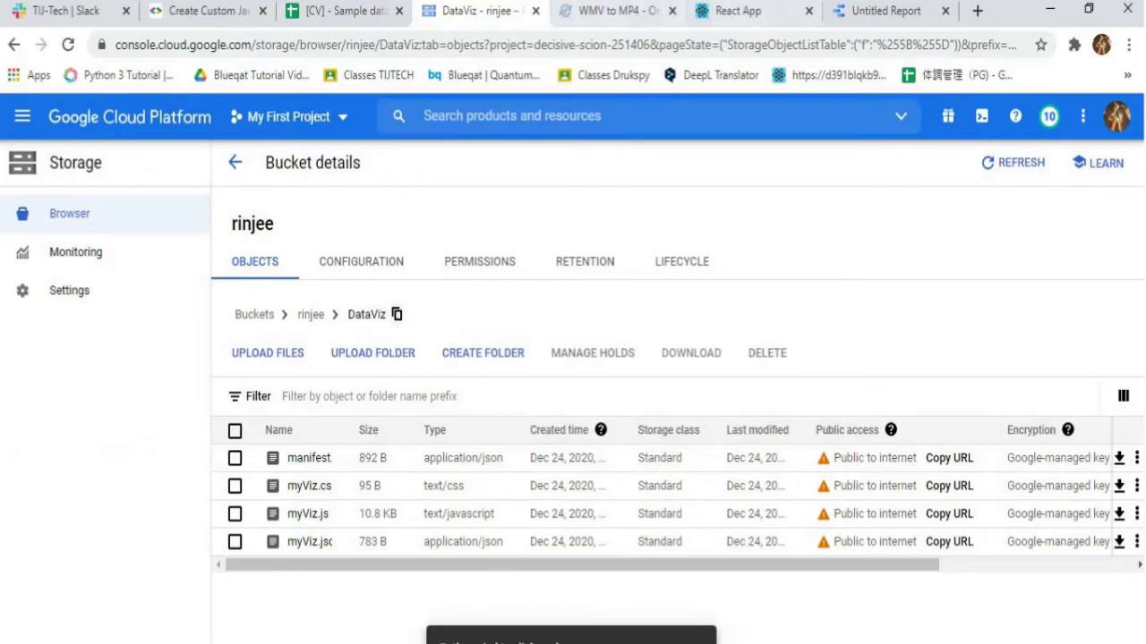
key(ctrl+7)
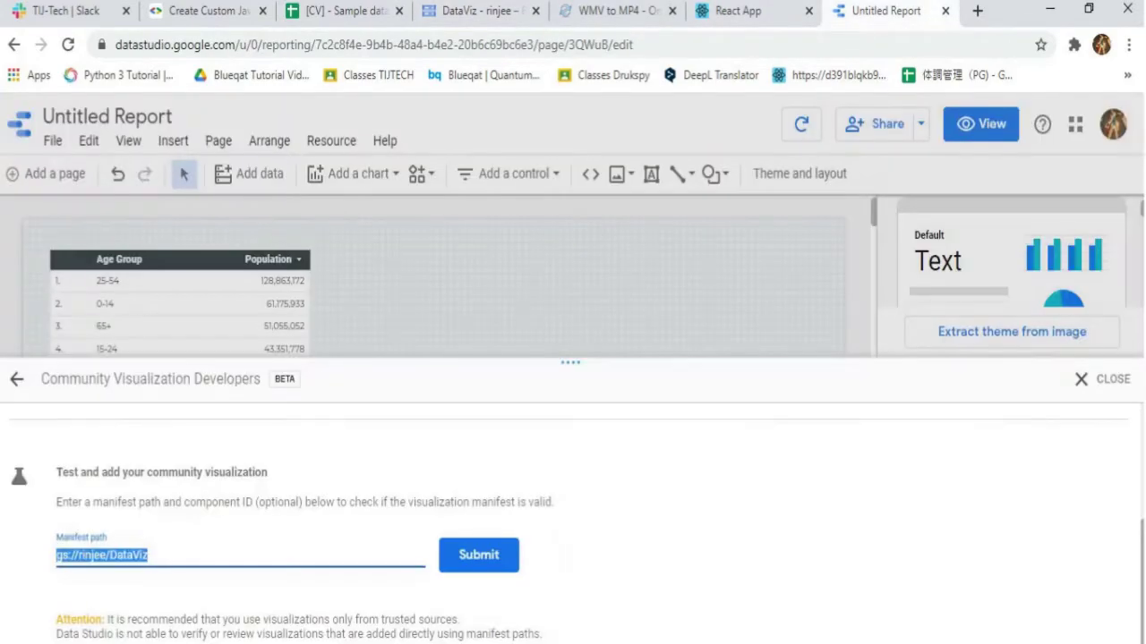
click(479, 555)
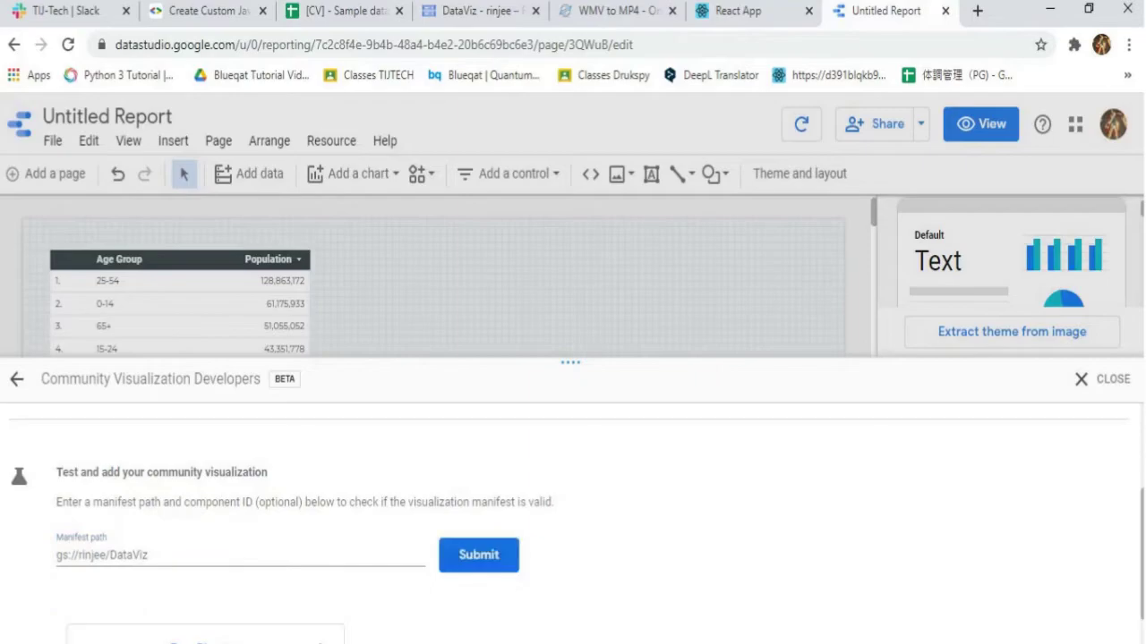
scroll(573, 519, down, 2)
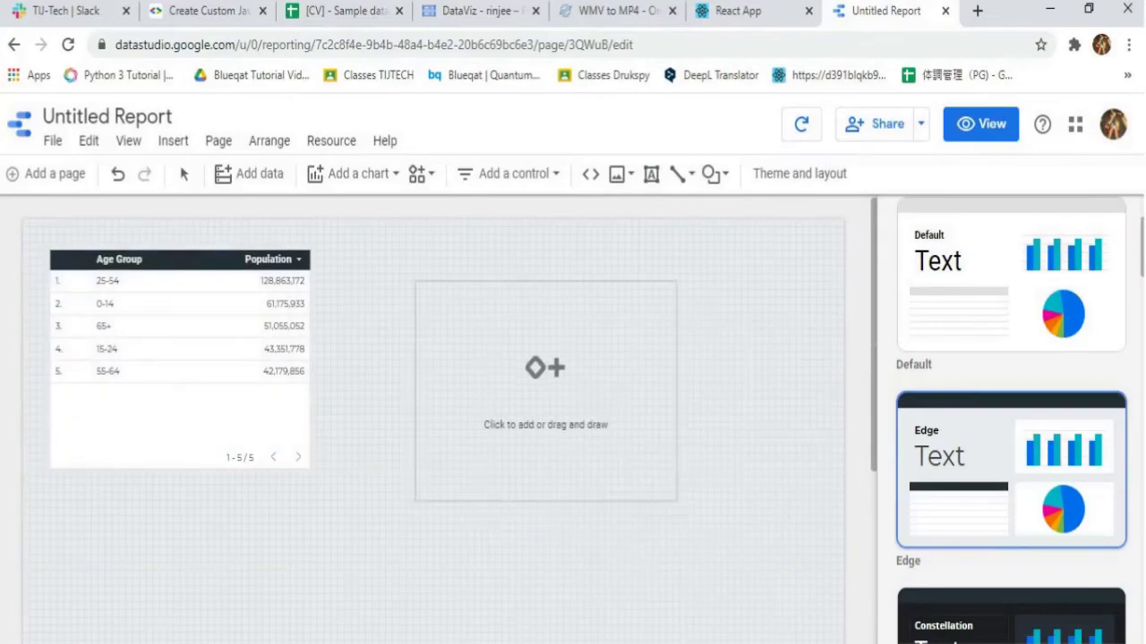
click(521, 364)
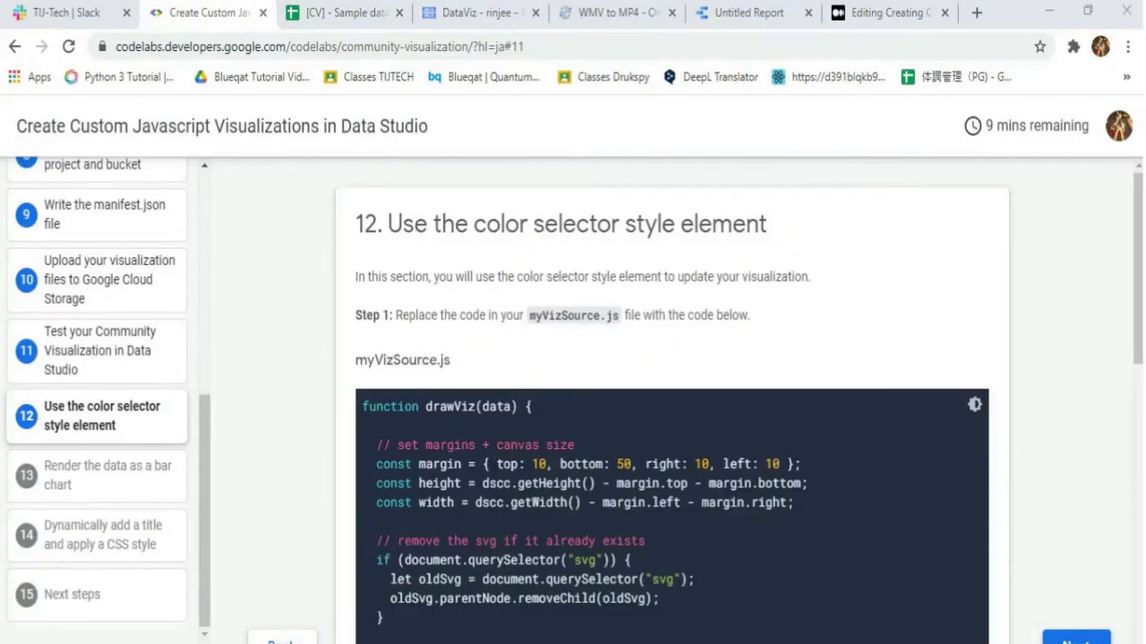
Step: Copy the step 12 color-selector drawViz code sample from the codelab
scroll(672, 403, down, 2)
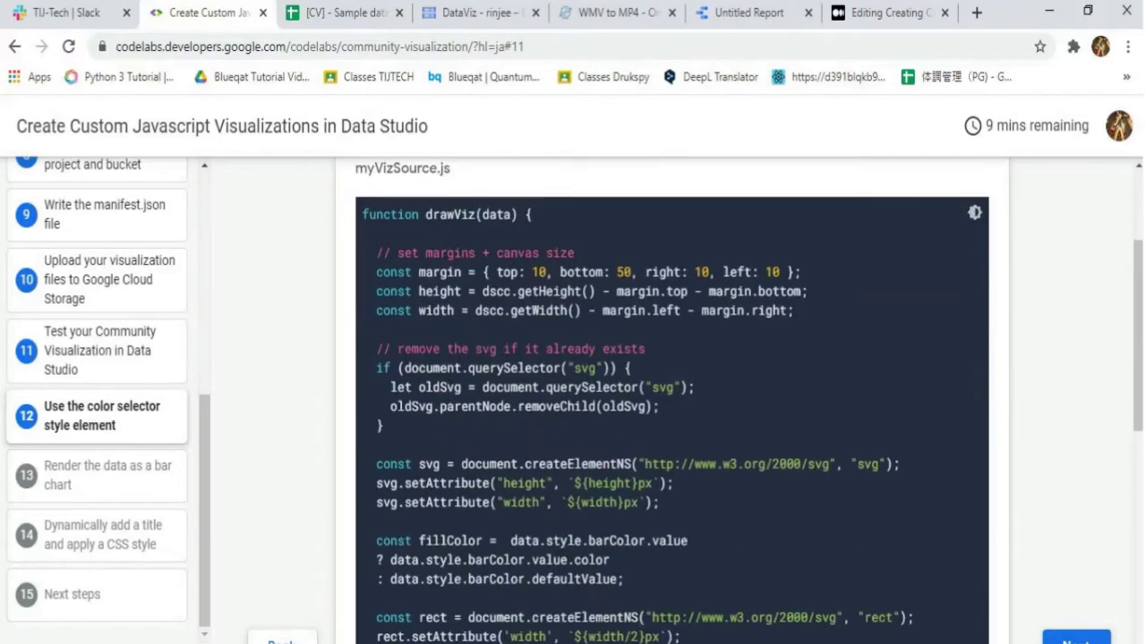
drag(362, 214, 836, 561)
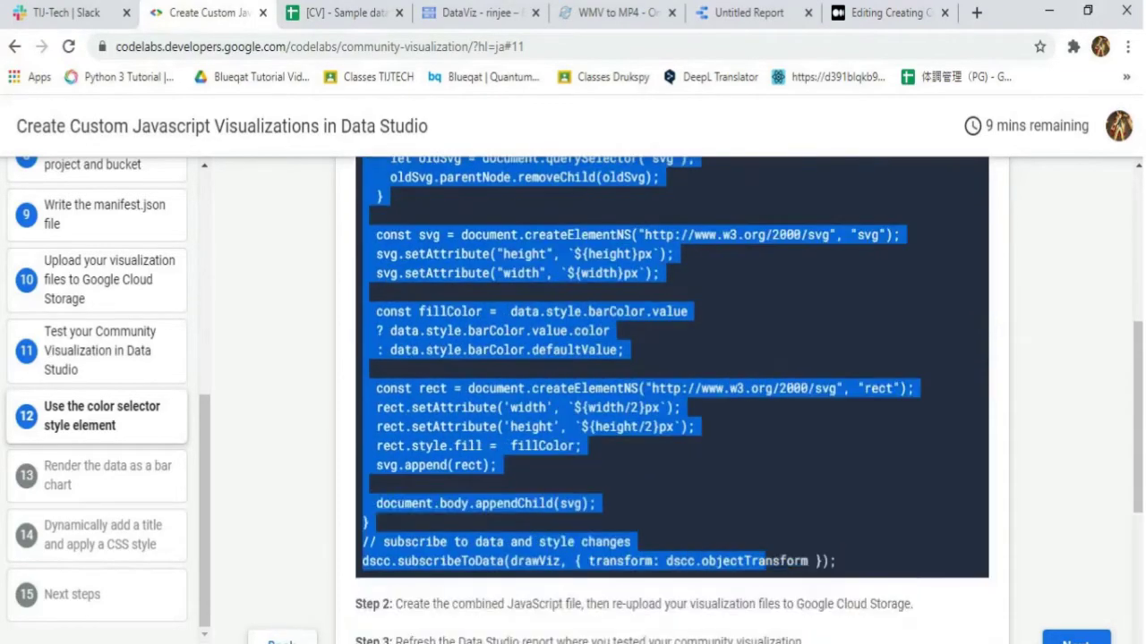
right_click(502, 412)
click(528, 428)
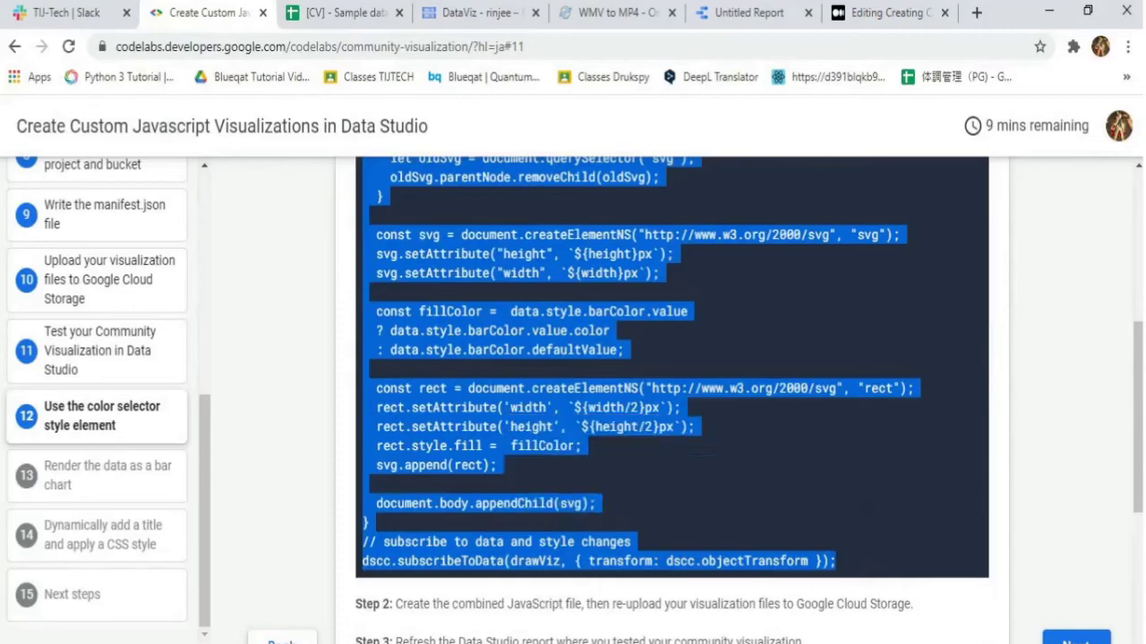
key(alt+Tab)
Step: Overwrite myVizSource.js with the copied color-selector code and save it
key(ctrl+a)
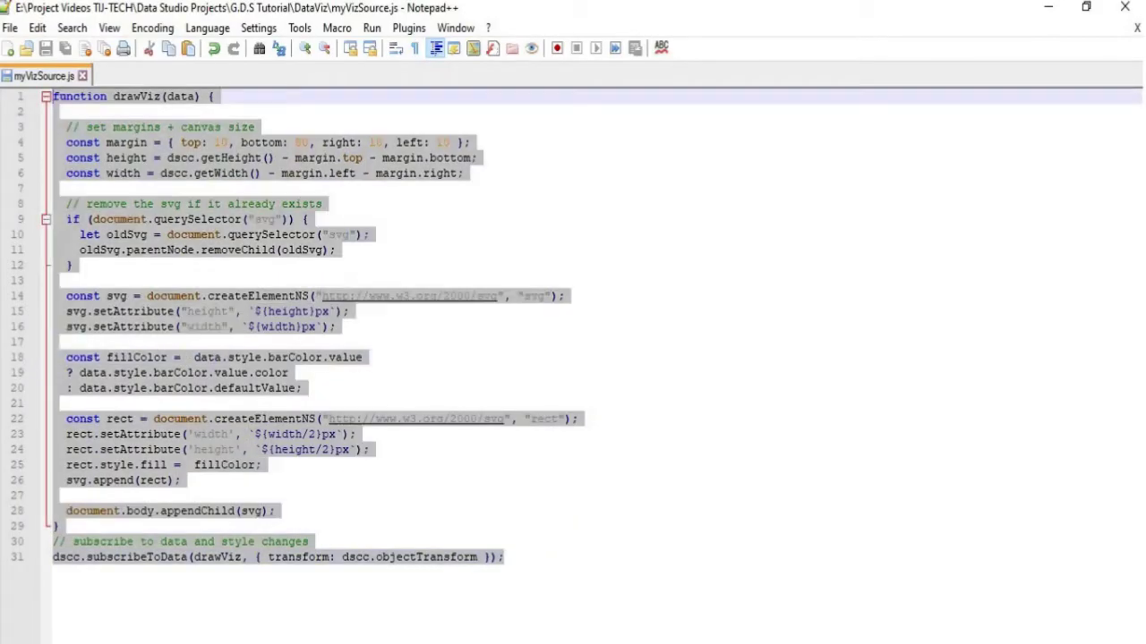
key(ctrl+v)
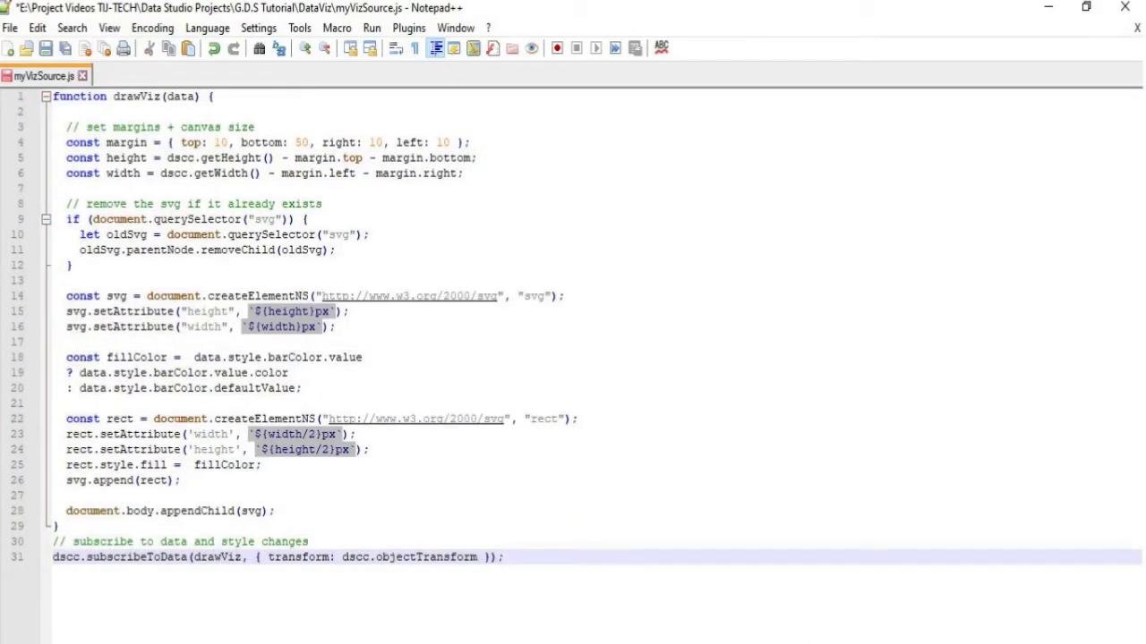
key(ctrl+s)
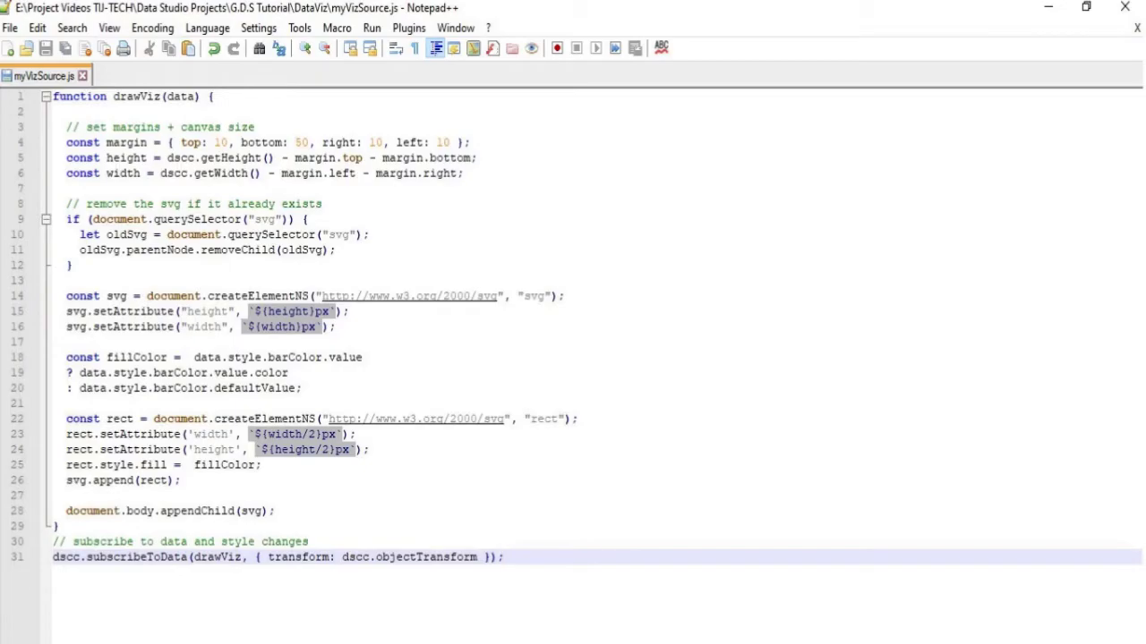
key(alt+Tab)
click(561, 613)
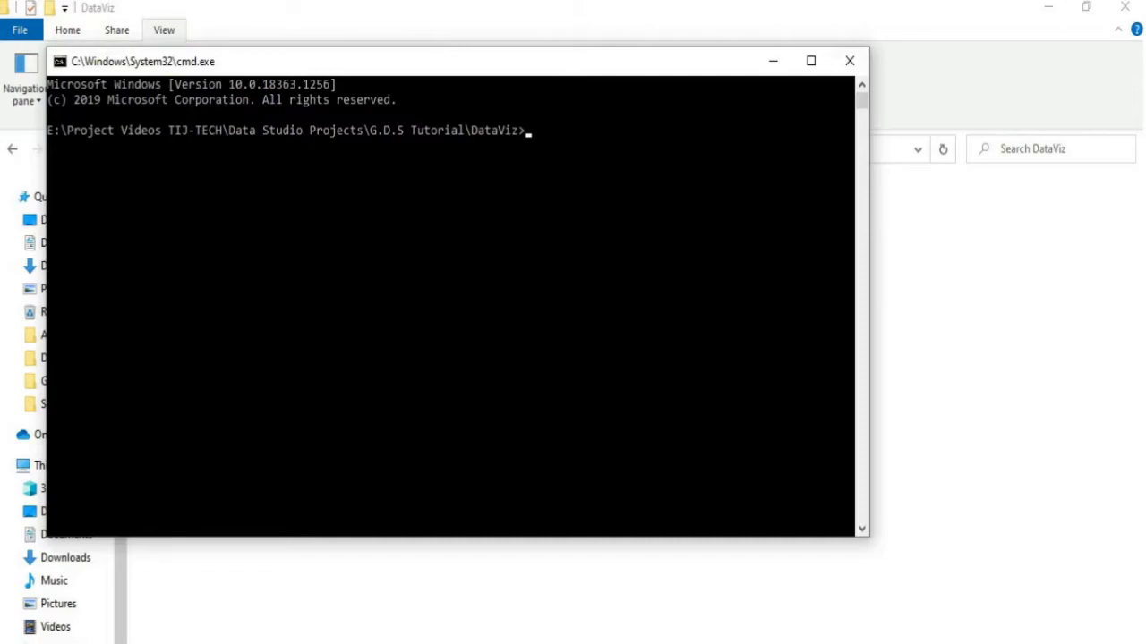
Step: Rerun the del/type/echo commands to rebuild myViz.js (11 KB), then close Command Prompt
drag(403, 61, 654, 114)
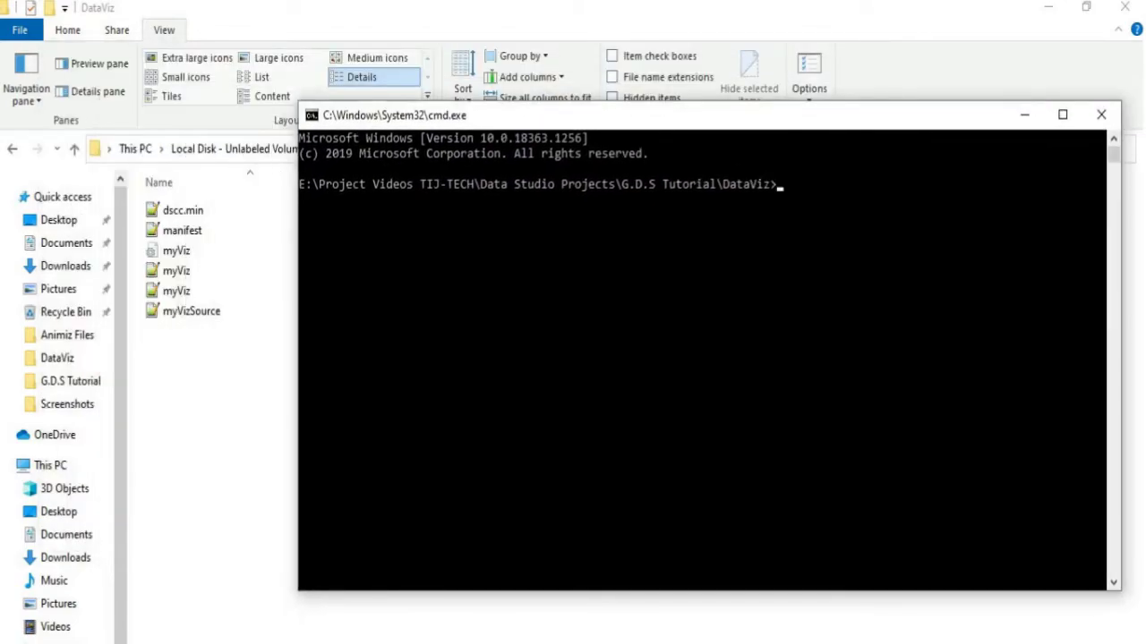
click(799, 198)
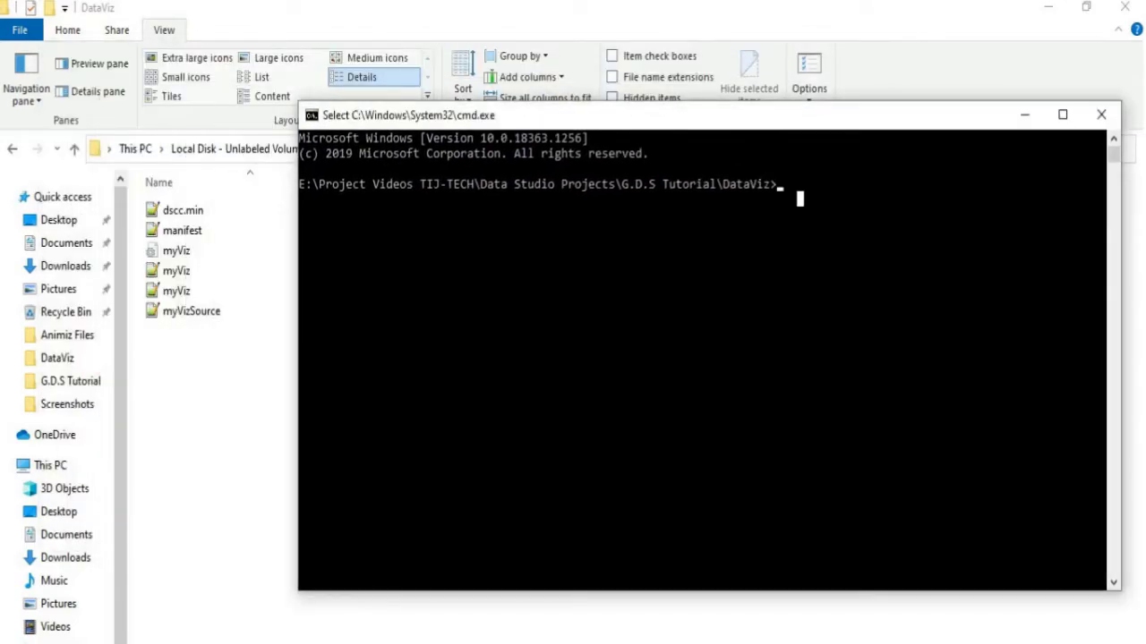
text(del myViz.js type nul > myViz.js type dscc.min.js >> myViz.js echo.>> myViz.js type myVizSource.js >> myViz.js)
key(Return)
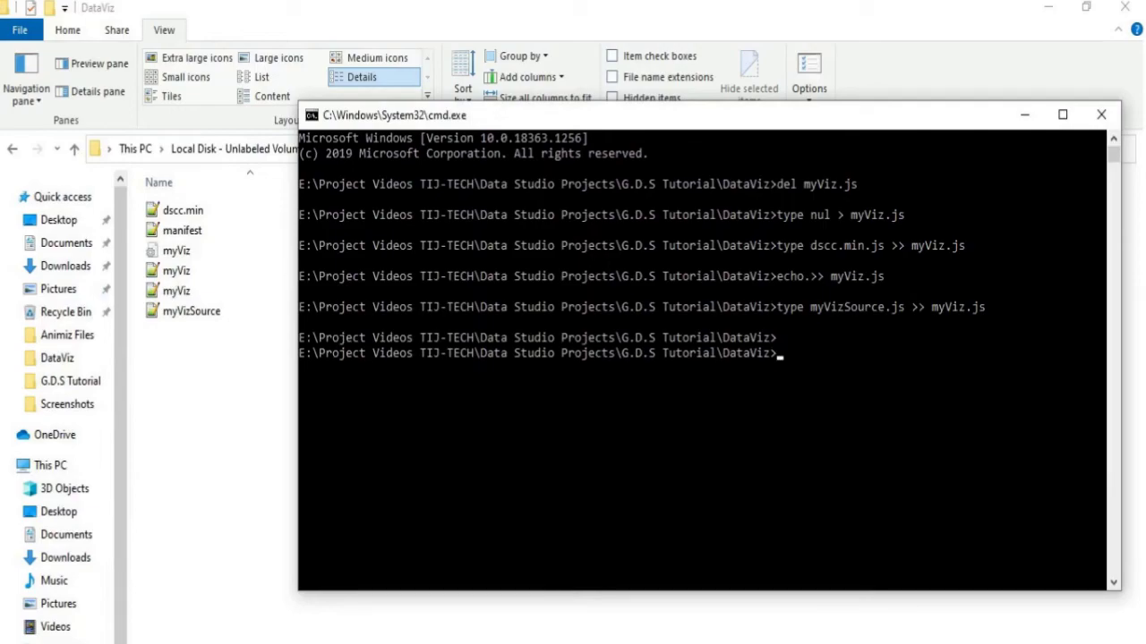
key(alt+F4)
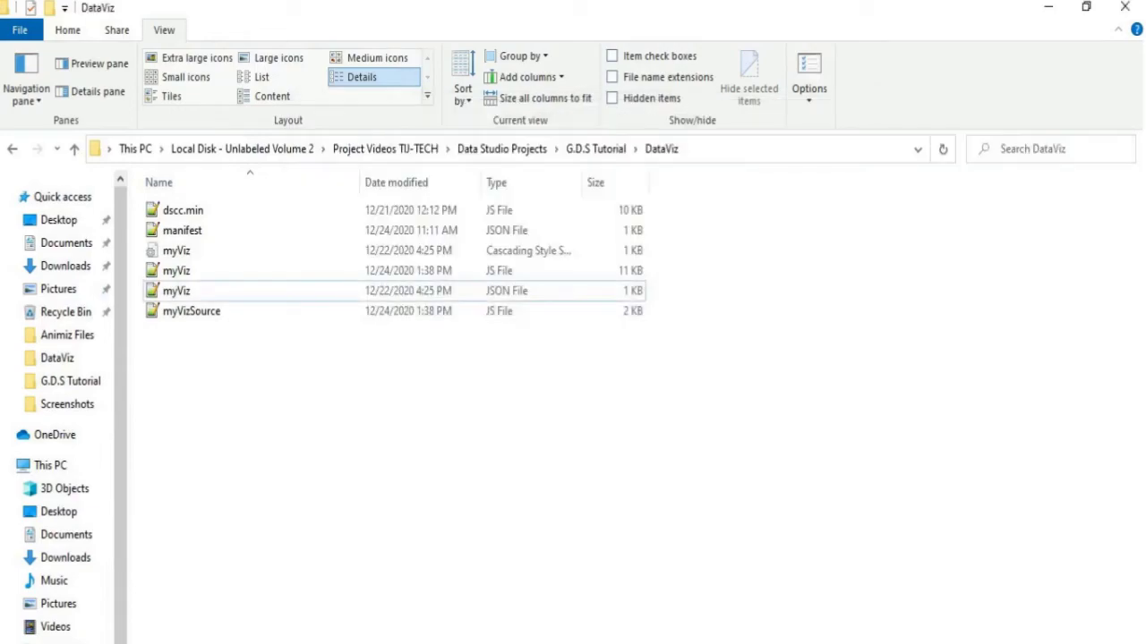
key(alt+Tab)
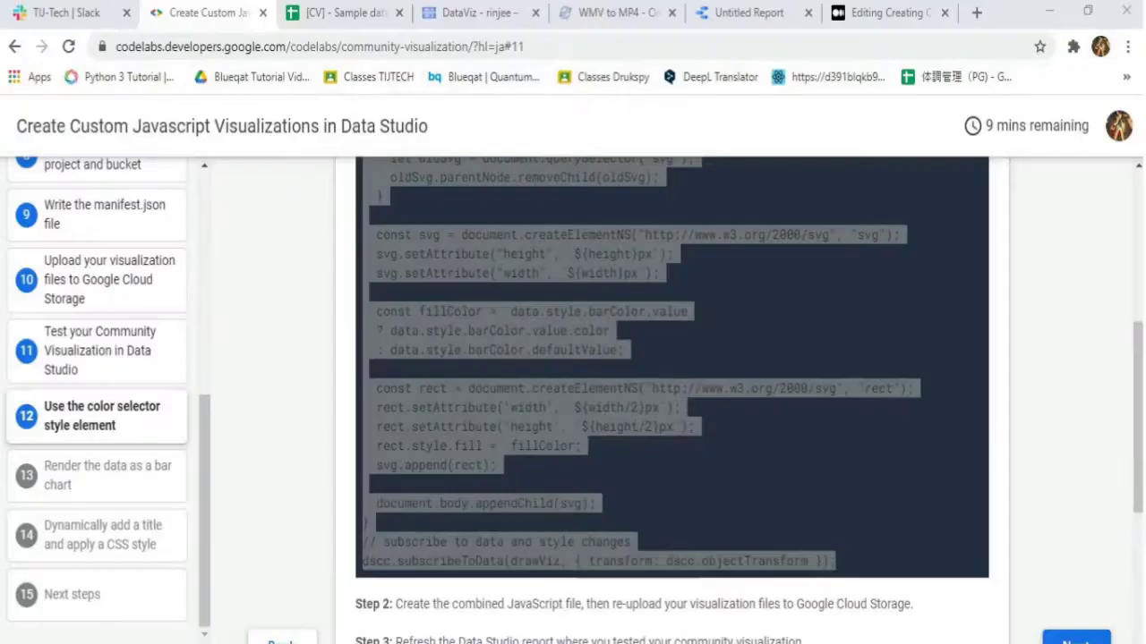
key(ctrl+4)
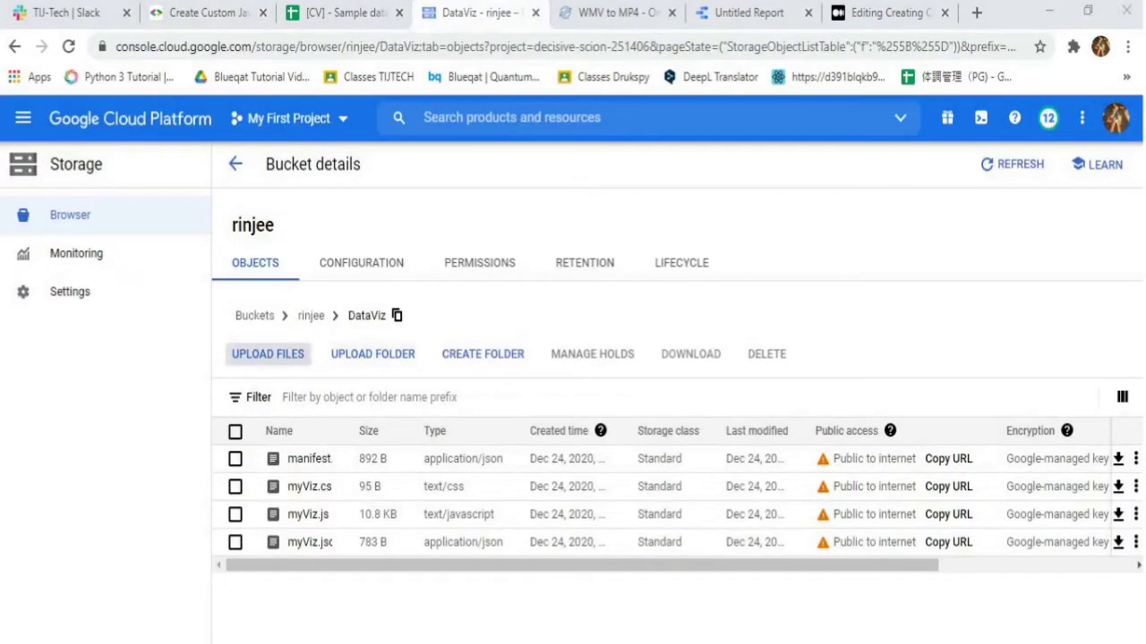
Step: Upload the rebuilt myViz.js to the DataViz folder, replacing the existing object
click(268, 354)
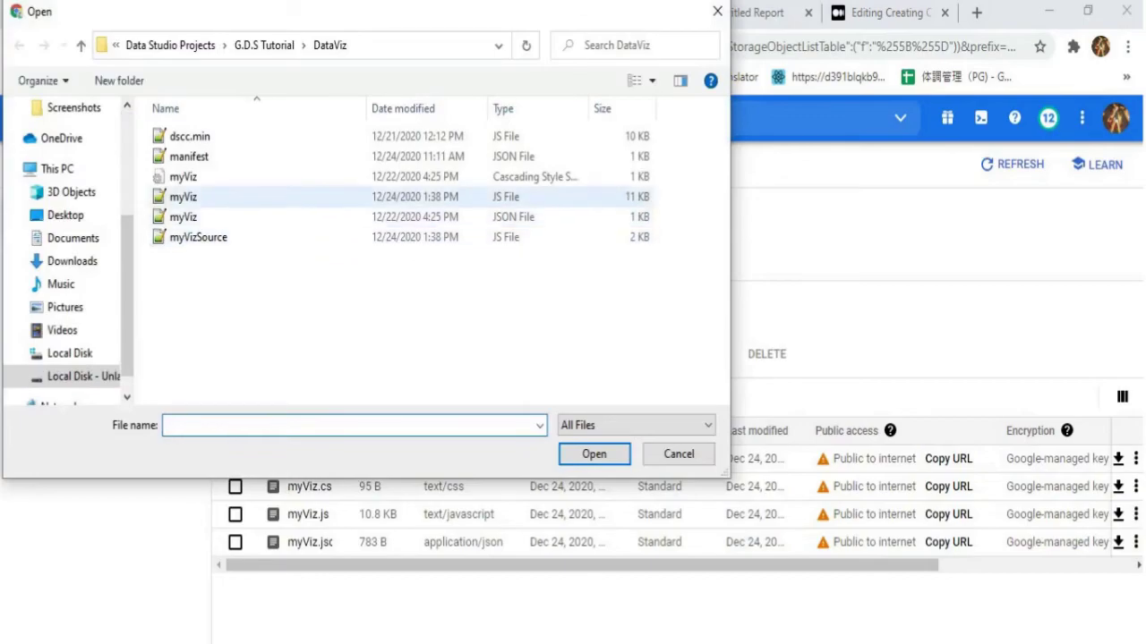
click(182, 196)
click(594, 454)
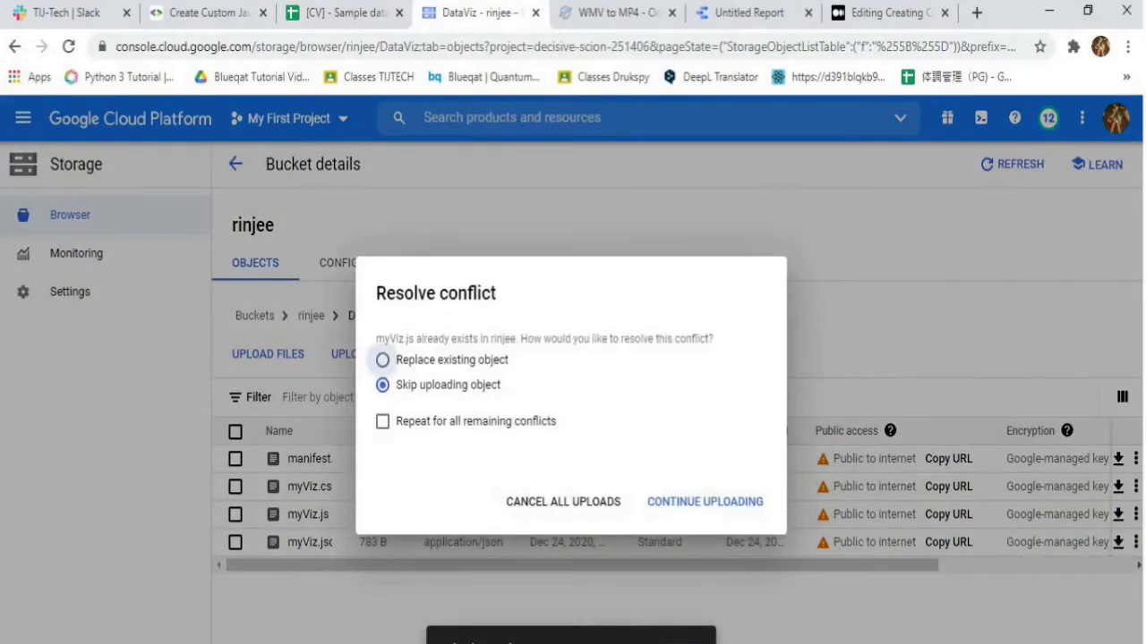
click(382, 360)
click(704, 502)
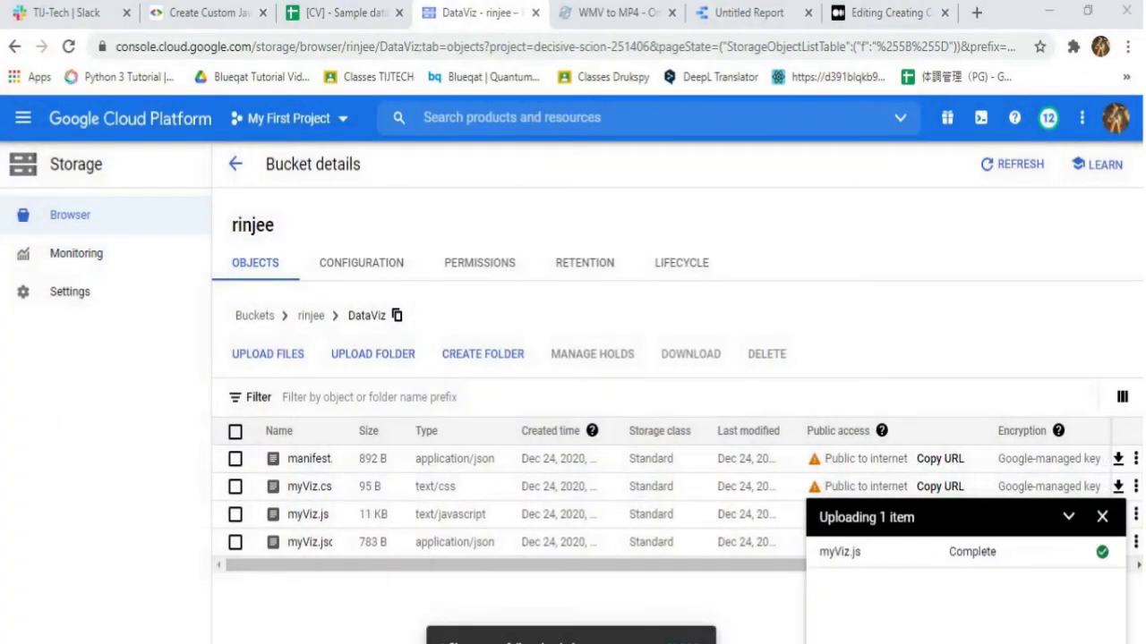
click(1102, 516)
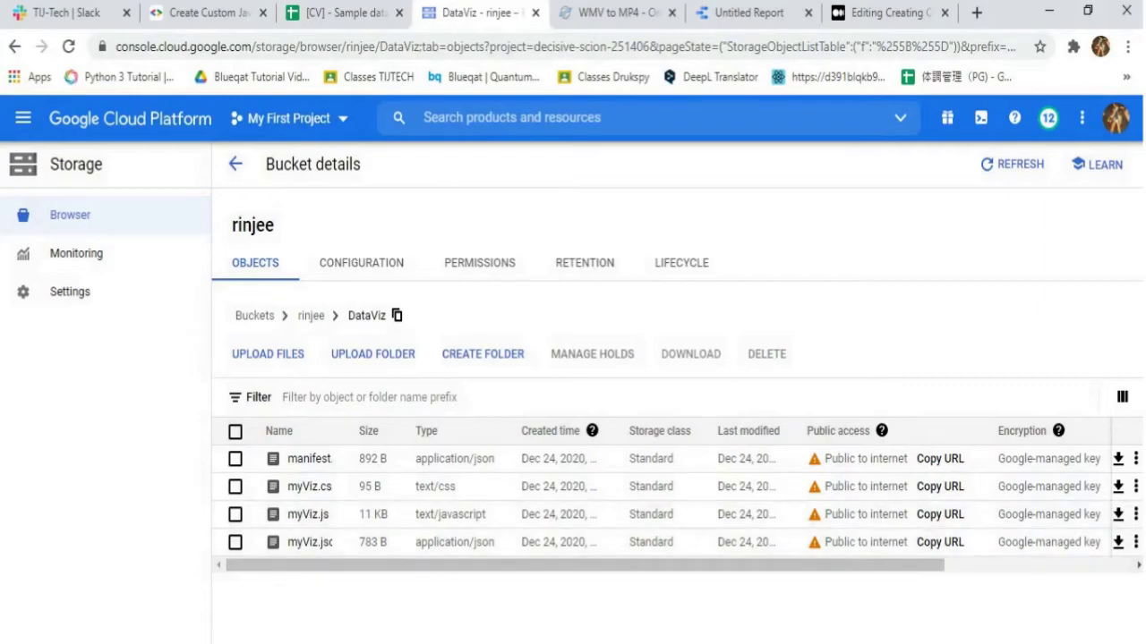
click(734, 12)
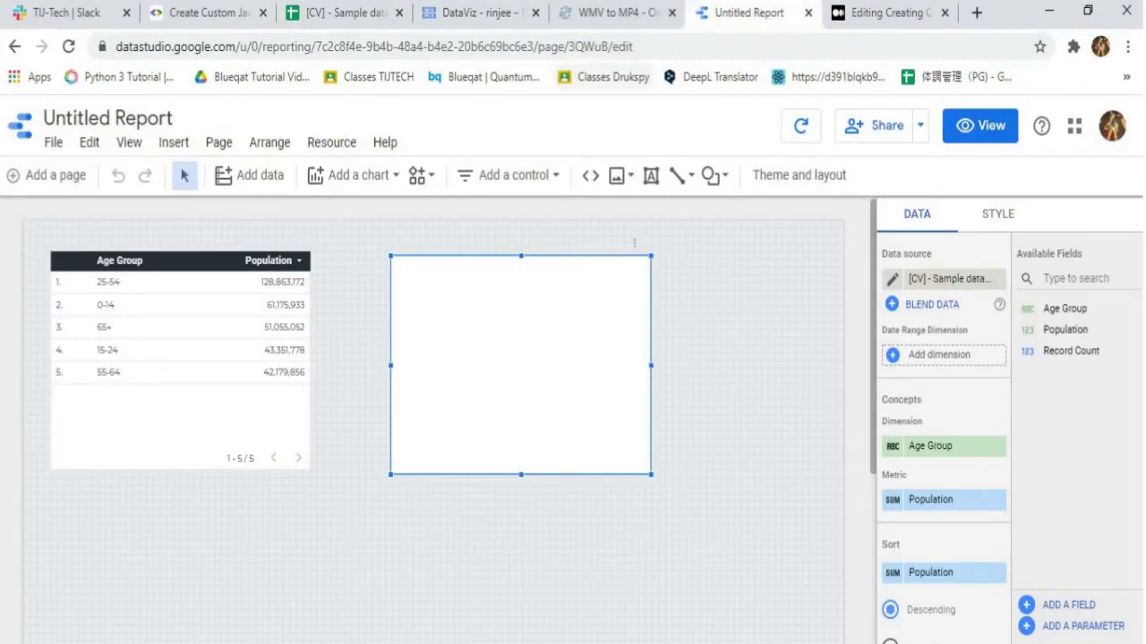
Step: Reload the Untitled Report so the updated visualization renders
click(68, 46)
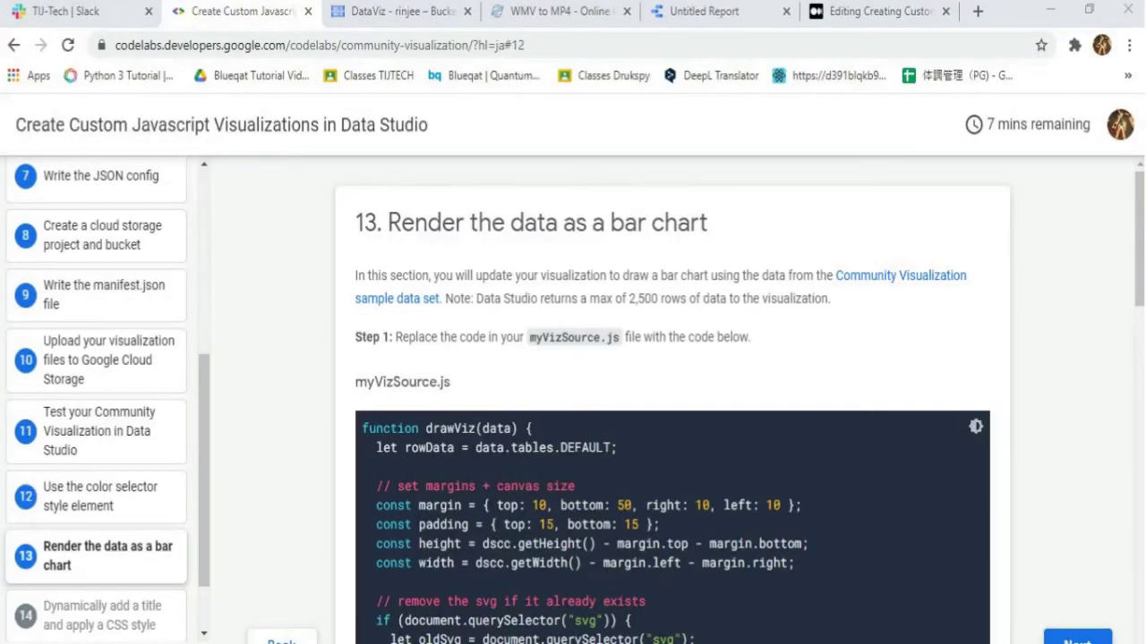
Step: Copy the step 13 bar-chart drawViz code and select all of myVizSource.js
drag(388, 222, 707, 223)
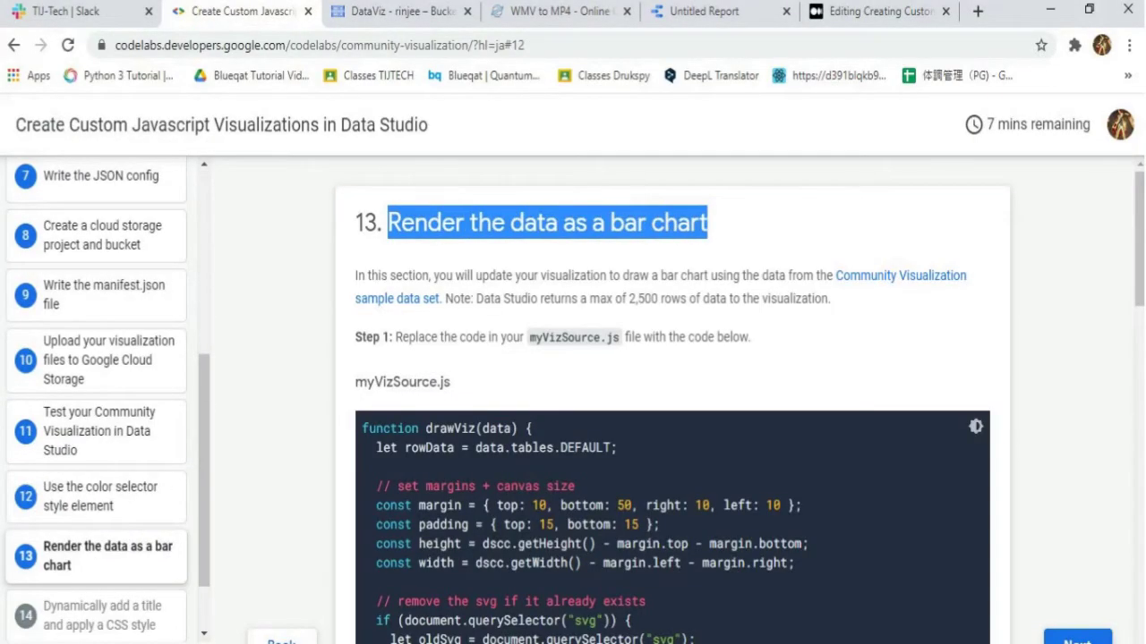
mouse_move(361, 428)
mouse_down()
mouse_move(582, 505)
mouse_move(662, 620)
mouse_move(698, 639)
mouse_move(741, 512)
mouse_move(838, 421)
mouse_up()
right_click(584, 395)
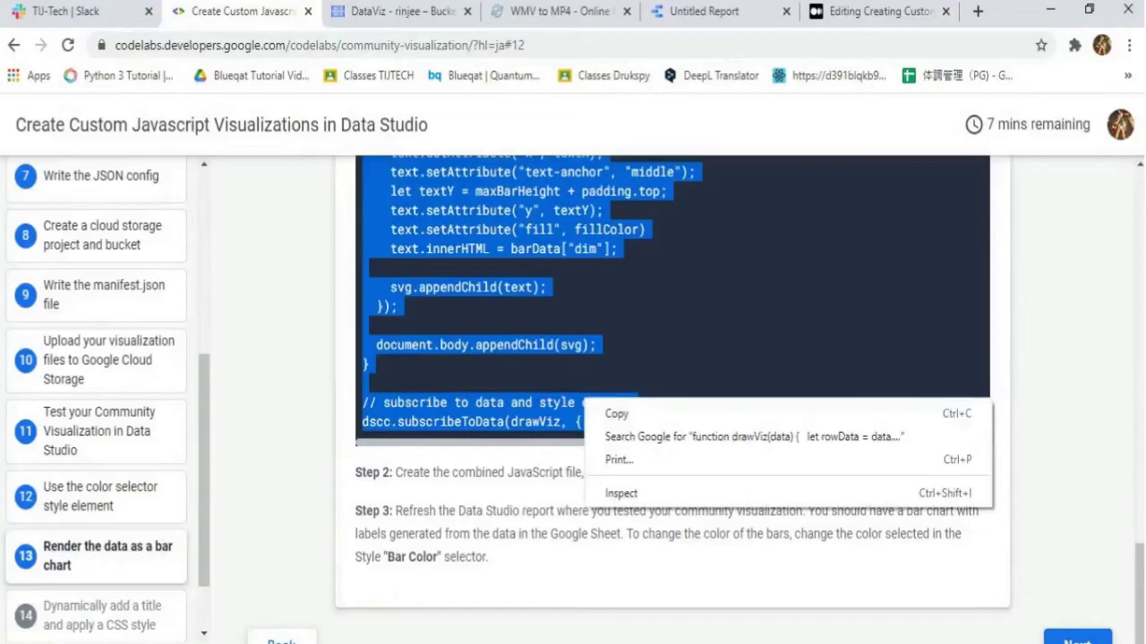
click(615, 413)
click(282, 637)
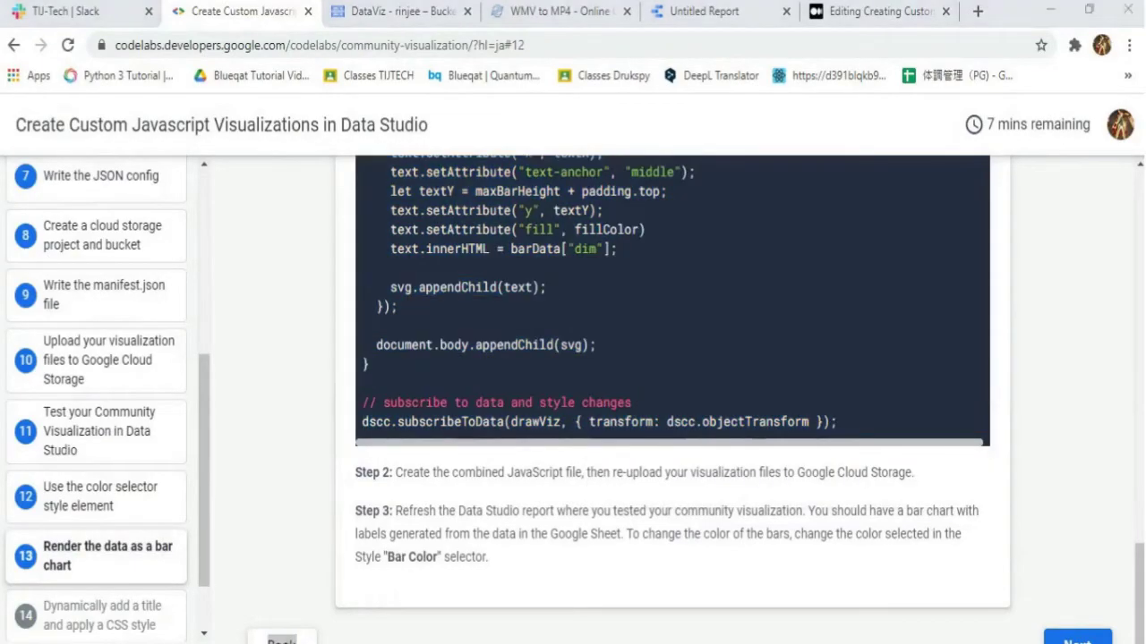
key(alt+Tab)
key(ctrl+a)
Step: Swap in the step 13 bar-chart code in myVizSource.js and save it
key(Delete)
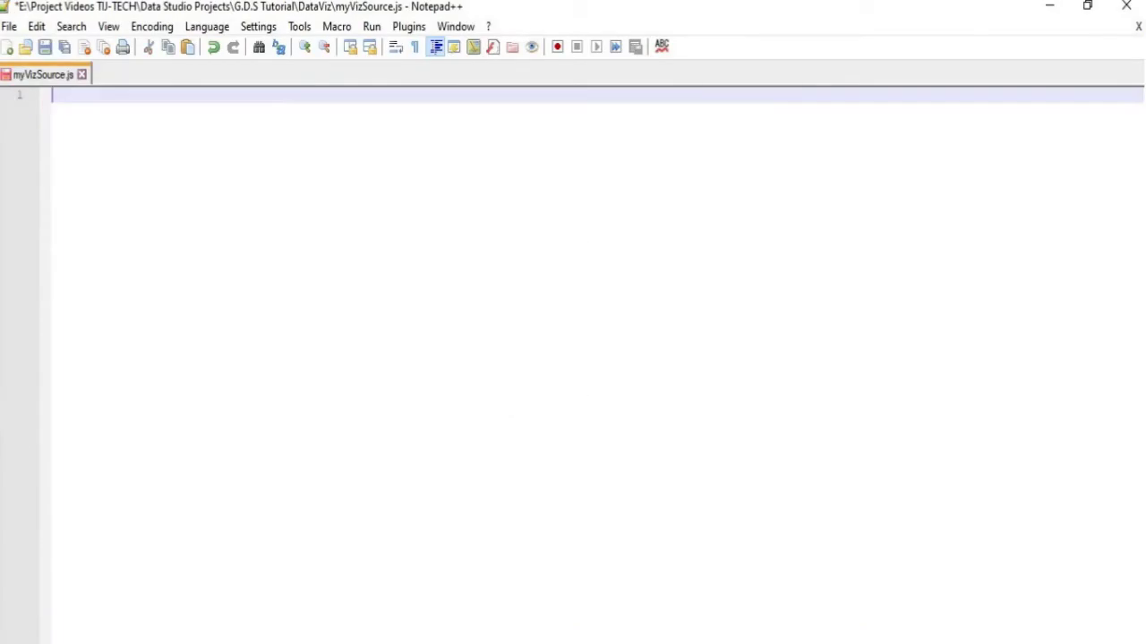
key(ctrl+v)
key(ctrl+s)
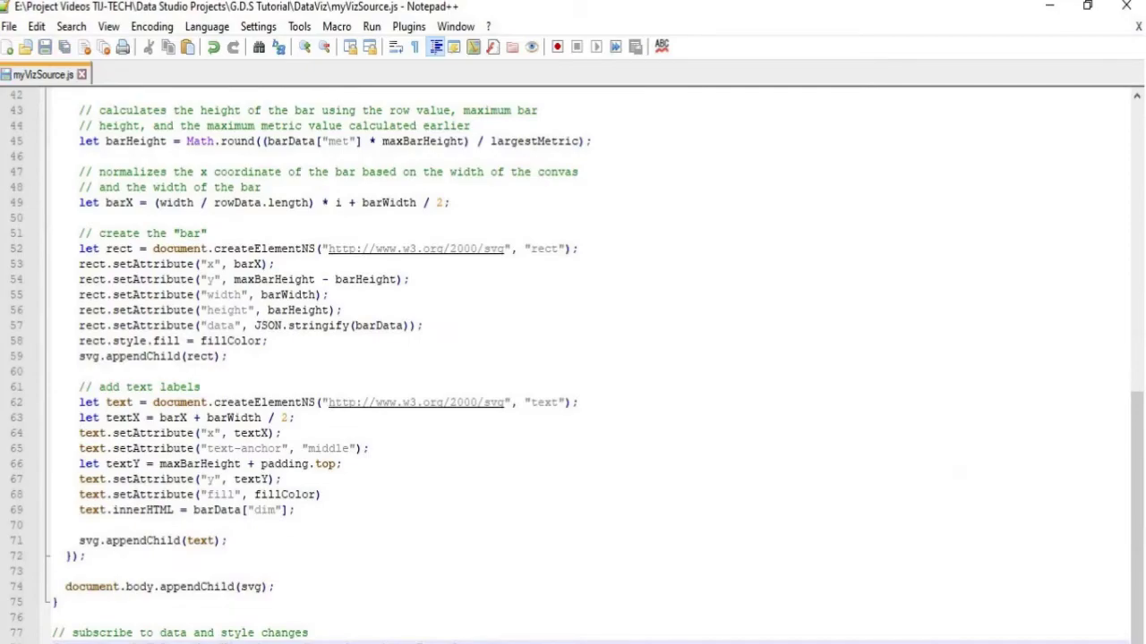
click(555, 618)
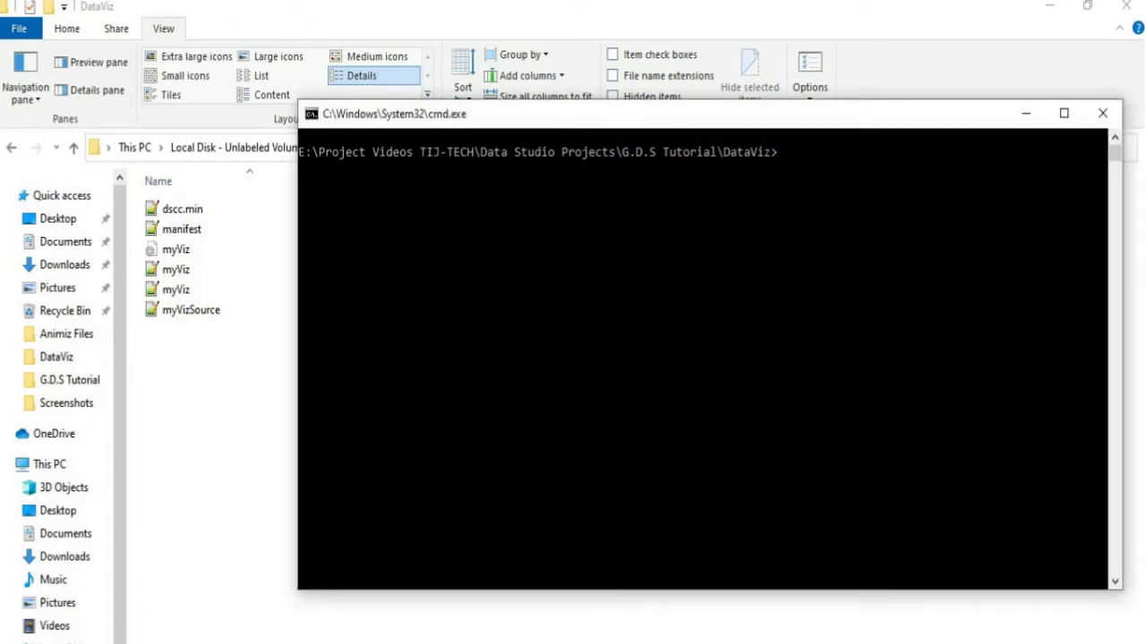
Step: Rebuild myViz.js (now 13 KB) from dscc.min.js and the bar-chart source
key(ctrl+v)
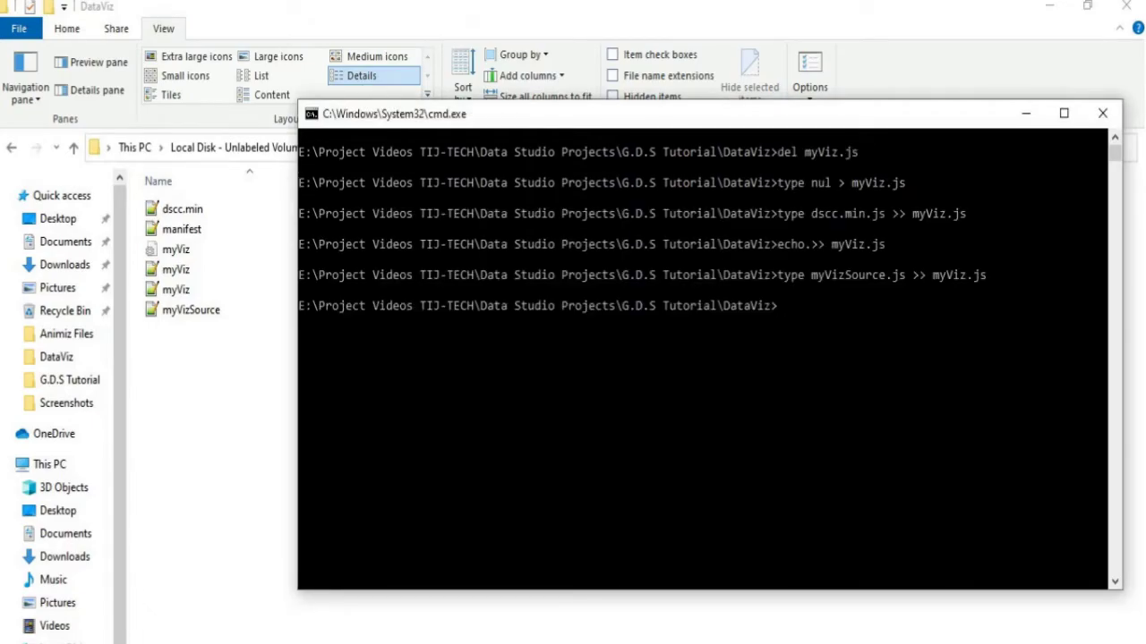
key(Return)
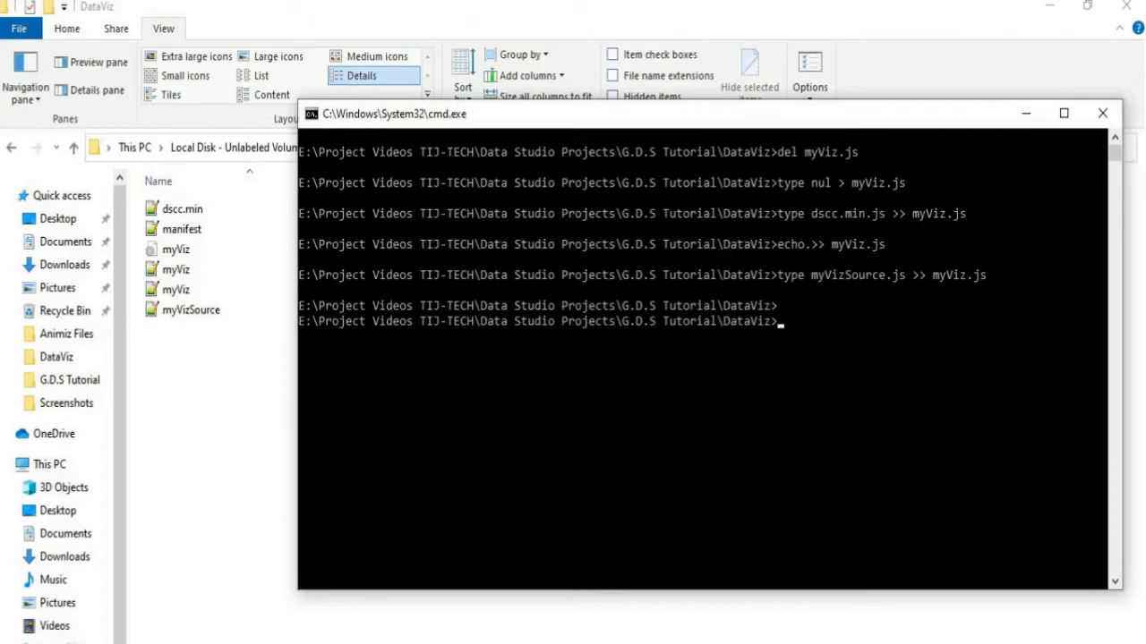
click(1026, 112)
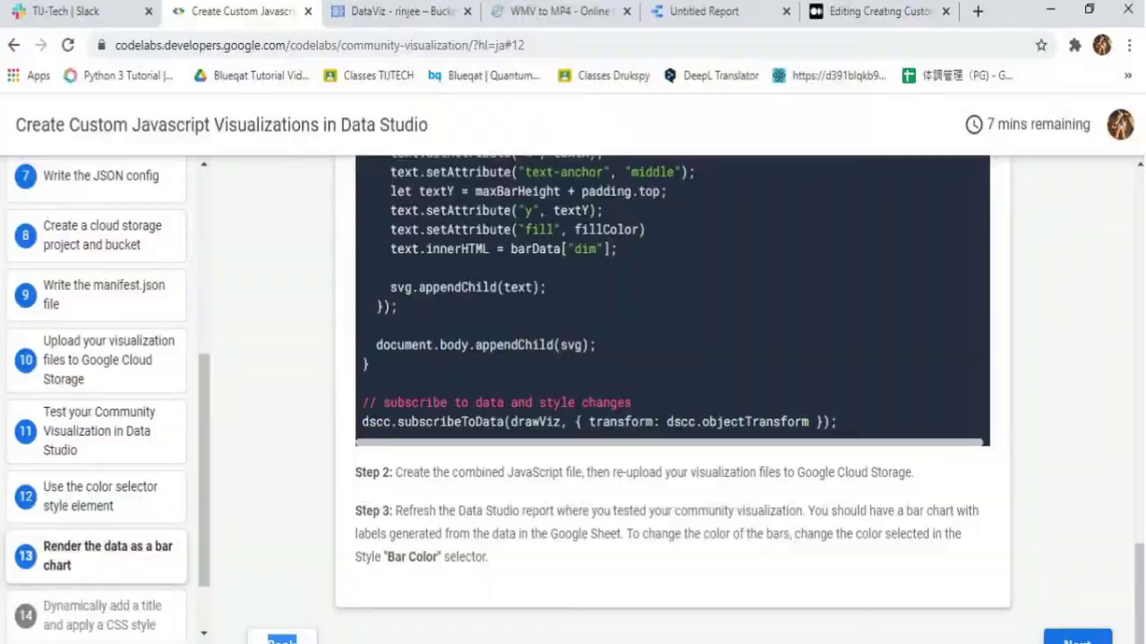
Step: Start a Cloud Storage upload and browse to the local G.D.S Tutorial\DataViz folder
click(401, 10)
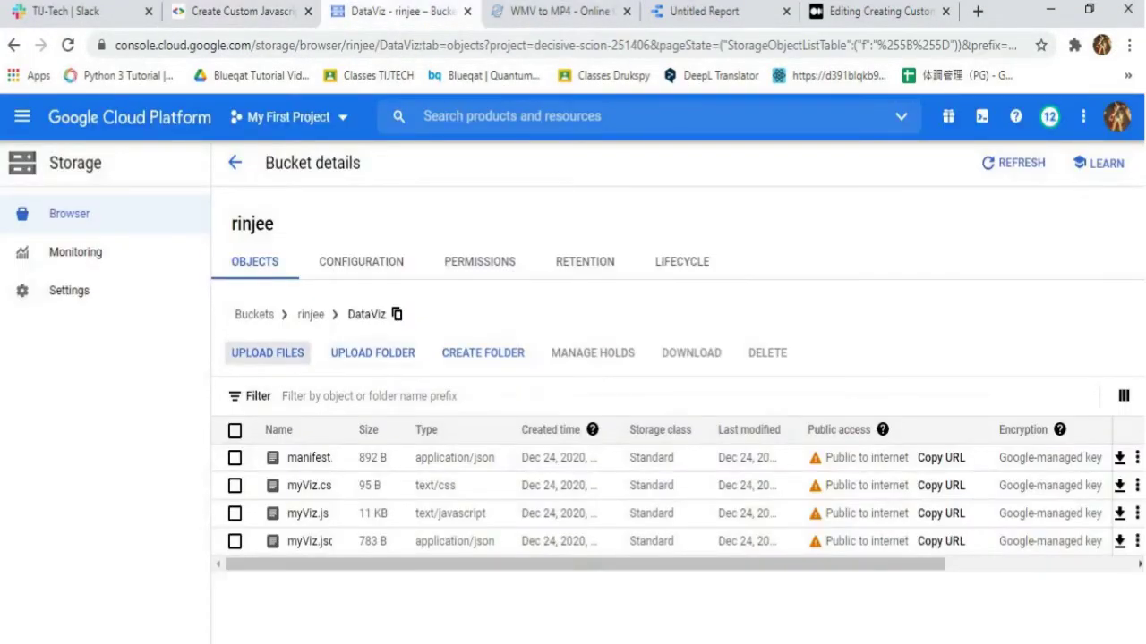
click(268, 353)
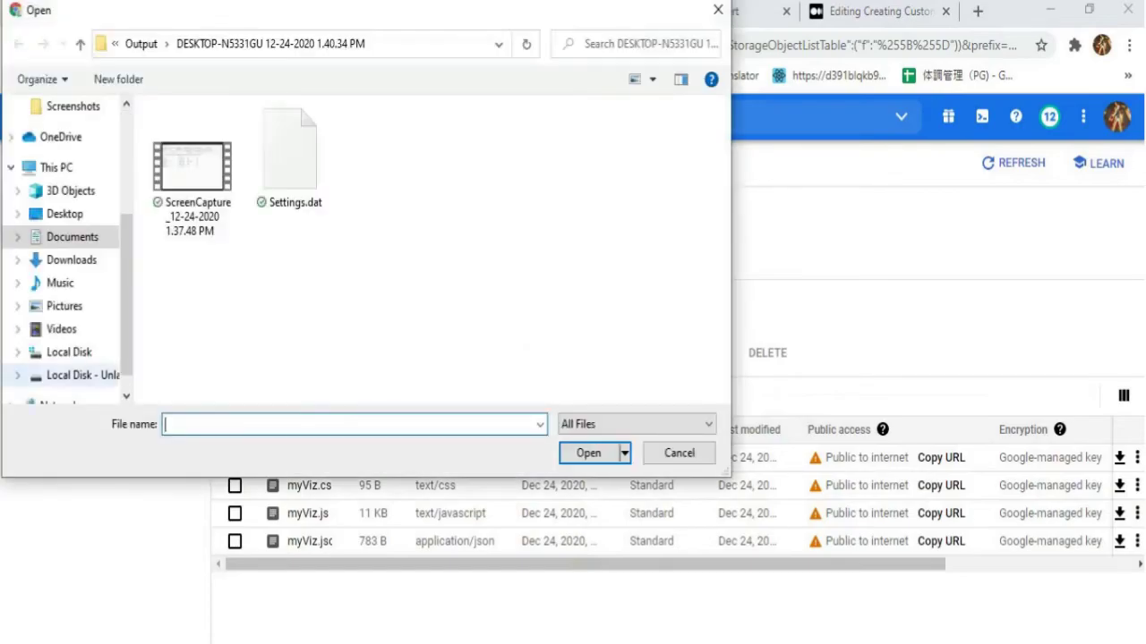
click(83, 375)
double_click(215, 236)
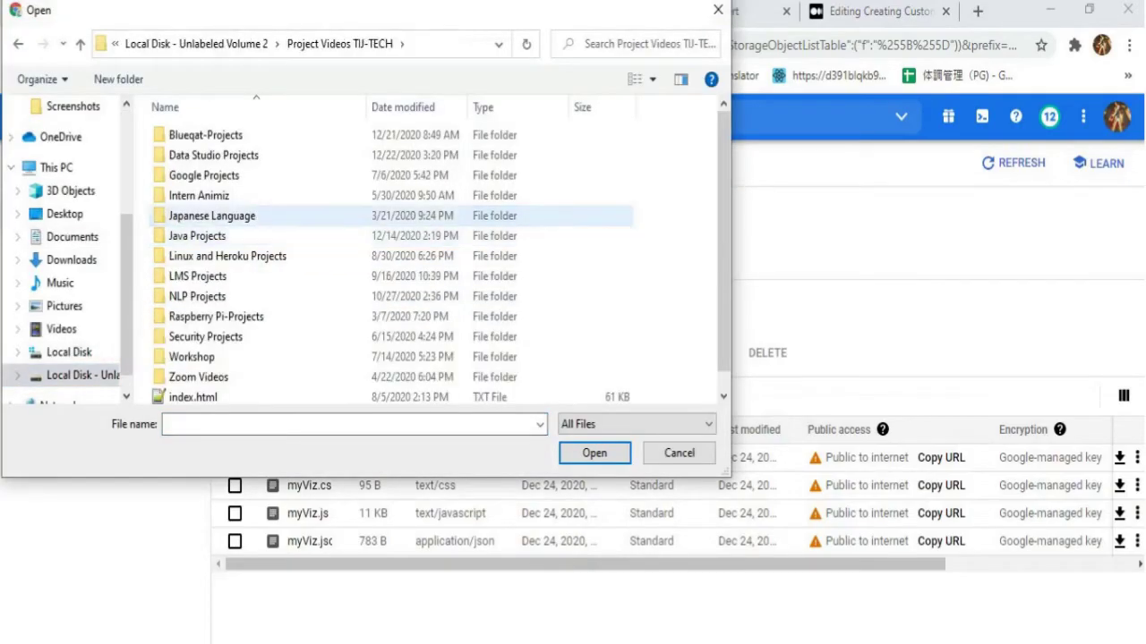
double_click(215, 155)
double_click(206, 135)
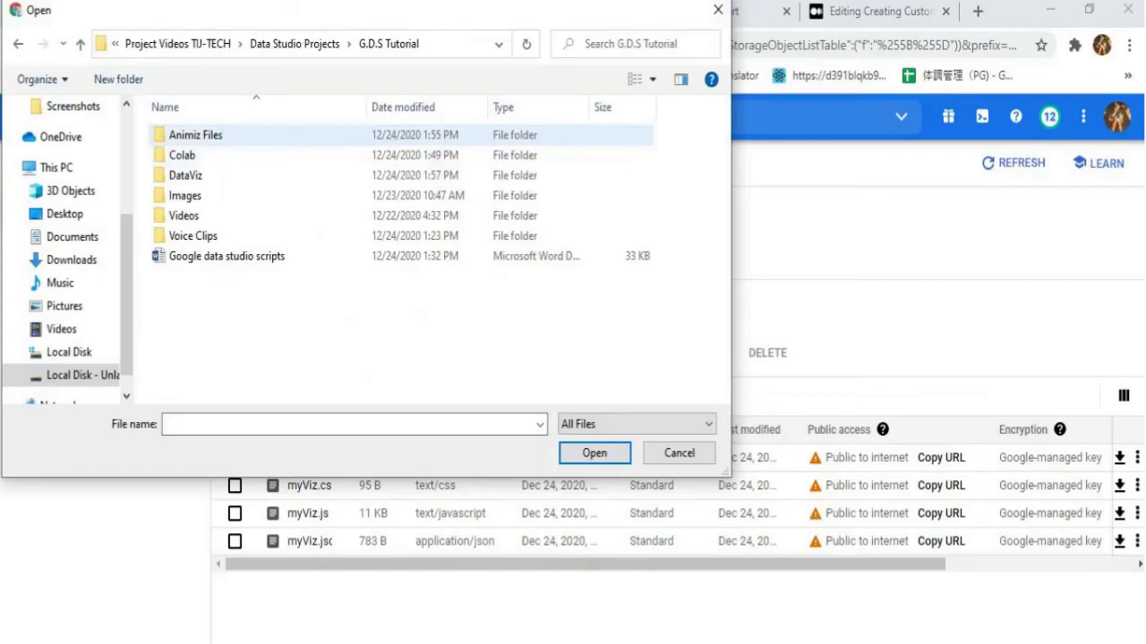
double_click(185, 176)
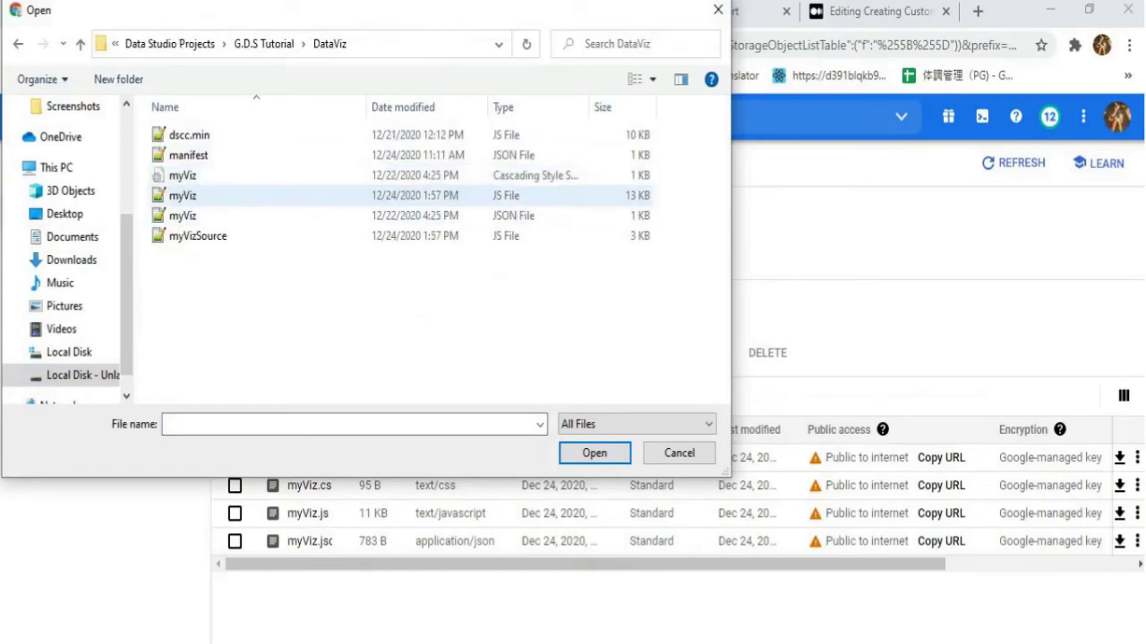
Step: Upload the rebuilt myViz.js, replacing the existing object in the DataViz folder
click(182, 195)
click(594, 453)
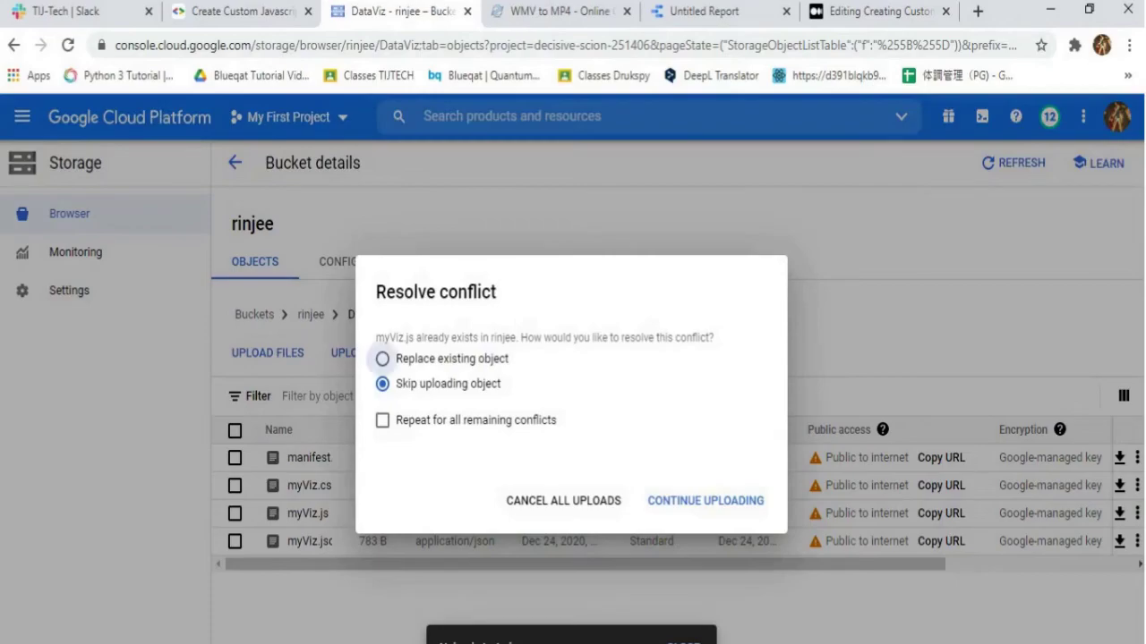
click(382, 359)
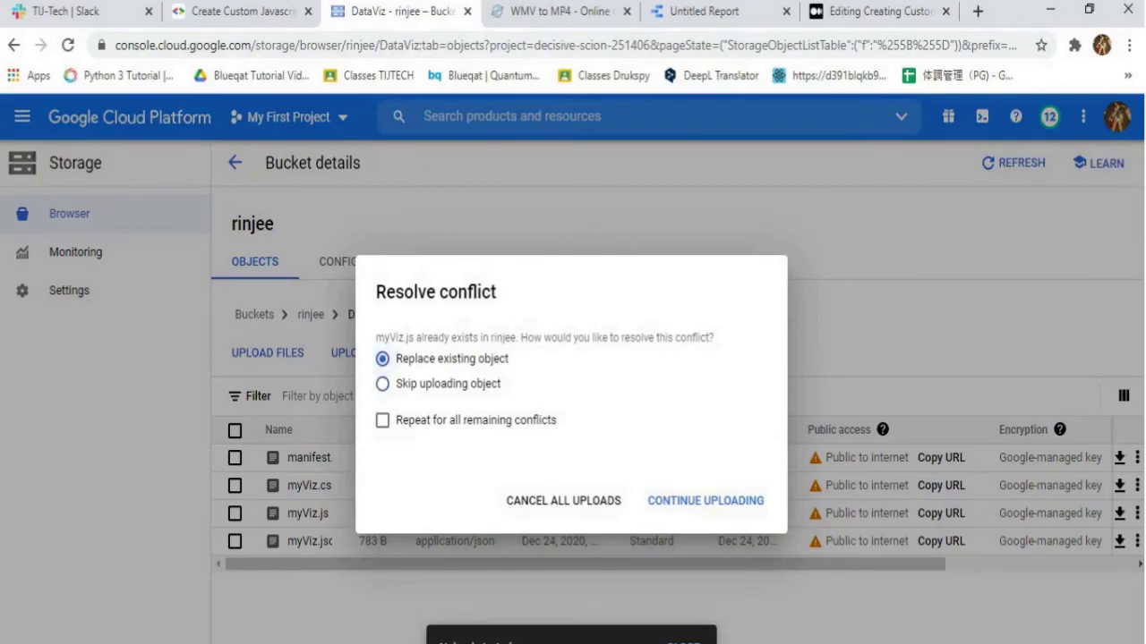
click(705, 501)
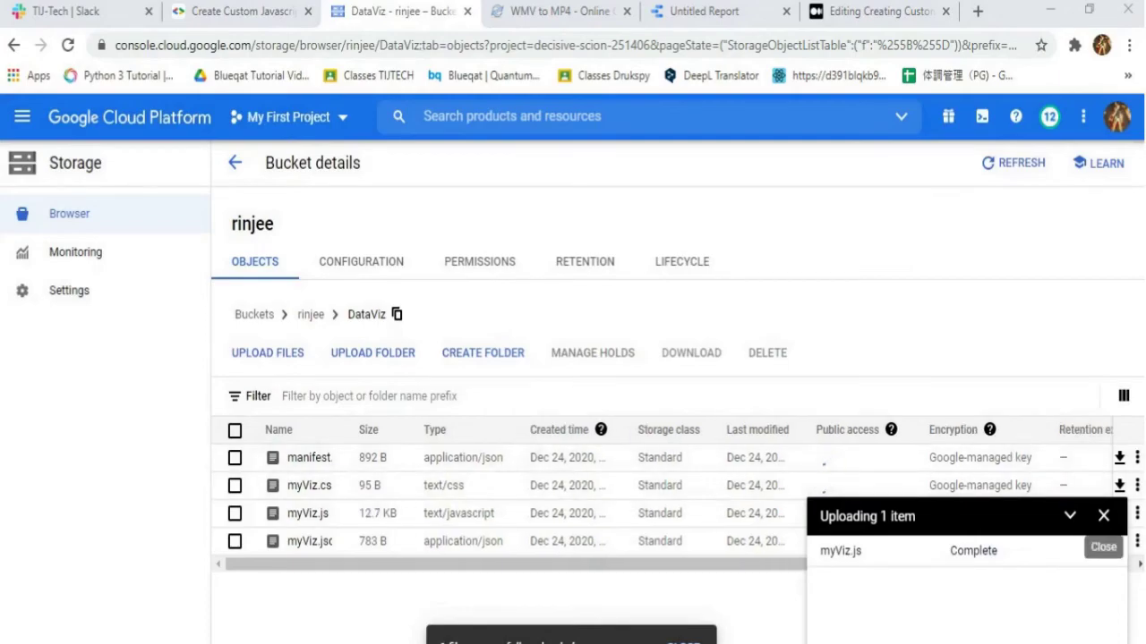
Step: Reload the Data Studio report to load the new visualization
click(1104, 516)
click(705, 11)
click(67, 45)
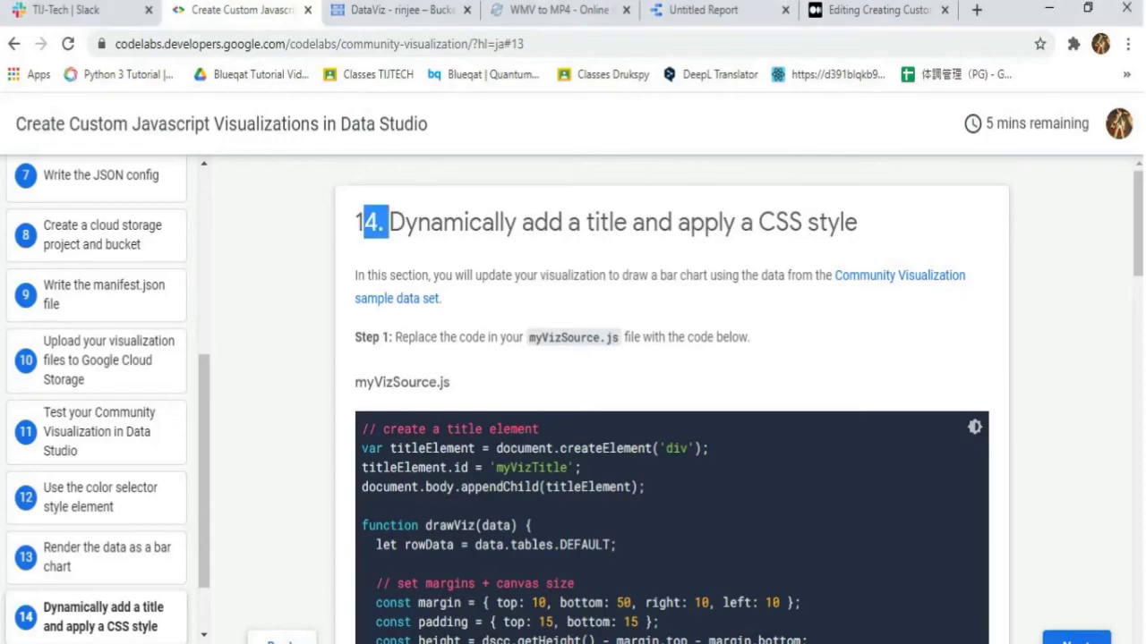
Step: Select and copy the entire step 14 title-and-style code block from the codelab
scroll(671, 402, down, 1)
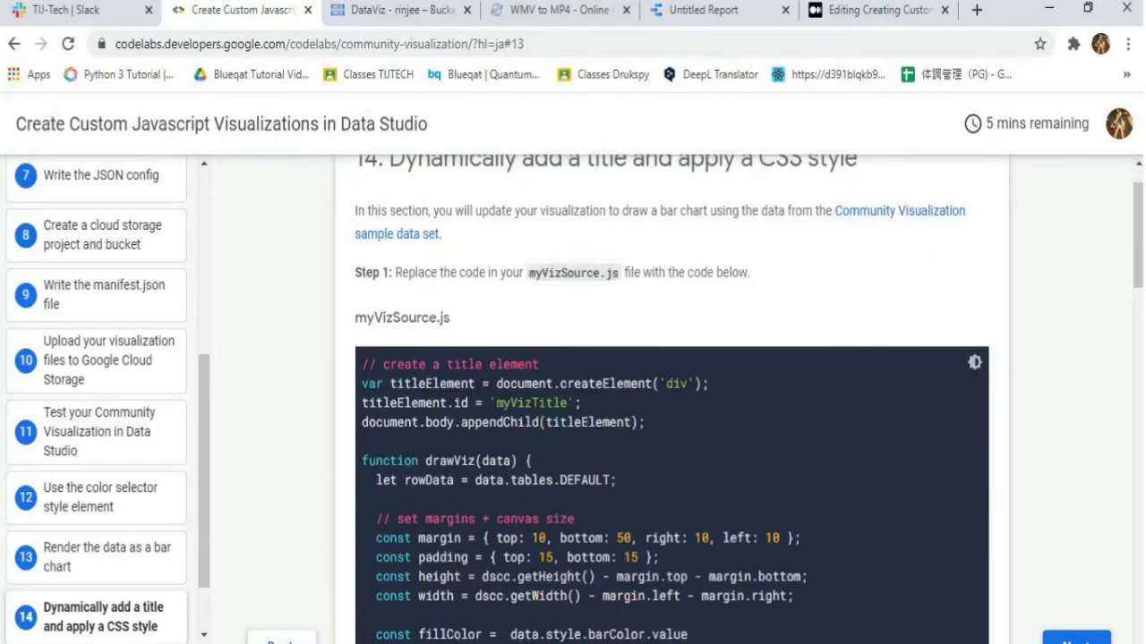
scroll(671, 403, down, 3)
scroll(672, 403, up, 2)
mouse_move(361, 236)
mouse_down()
mouse_move(537, 333)
mouse_move(662, 641)
mouse_up()
scroll(672, 402, down, 5)
scroll(672, 403, down, 3)
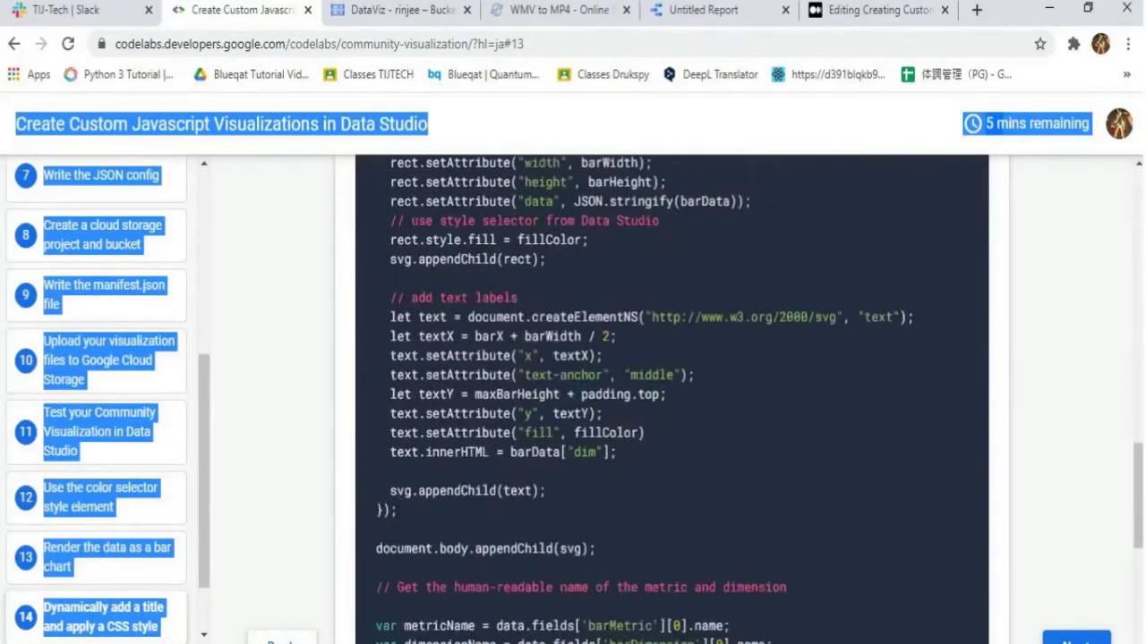
scroll(672, 403, down, 8)
scroll(672, 403, up, 5)
drag(361, 161, 835, 559)
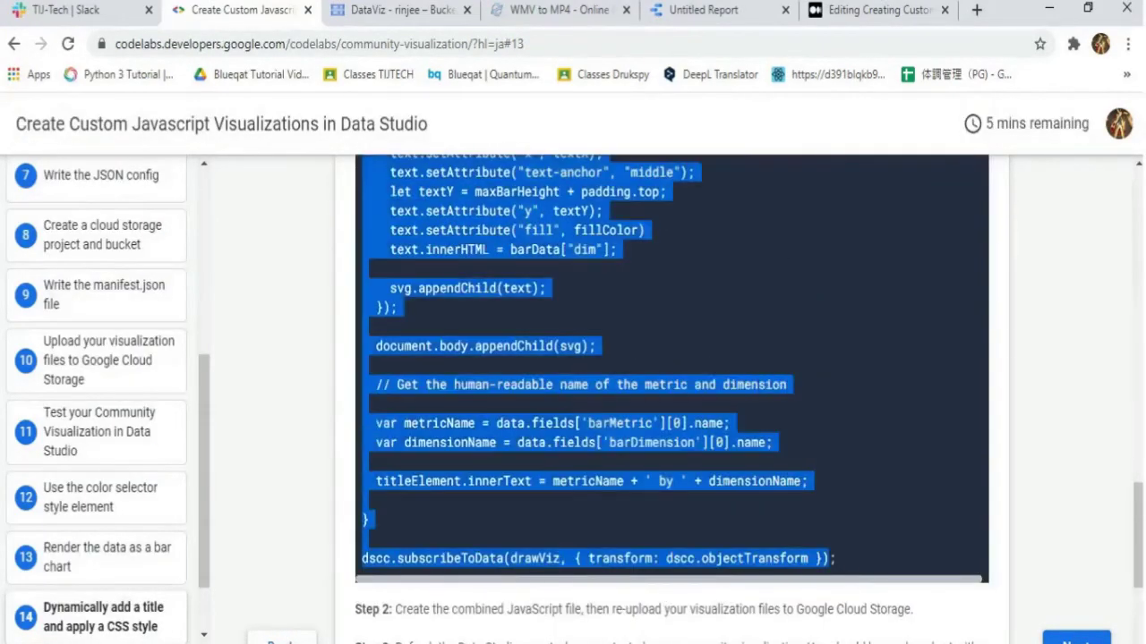
right_click(596, 416)
click(627, 429)
Step: Replace all code in myVizSource.js with the step 14 code and save it
key(alt+Tab)
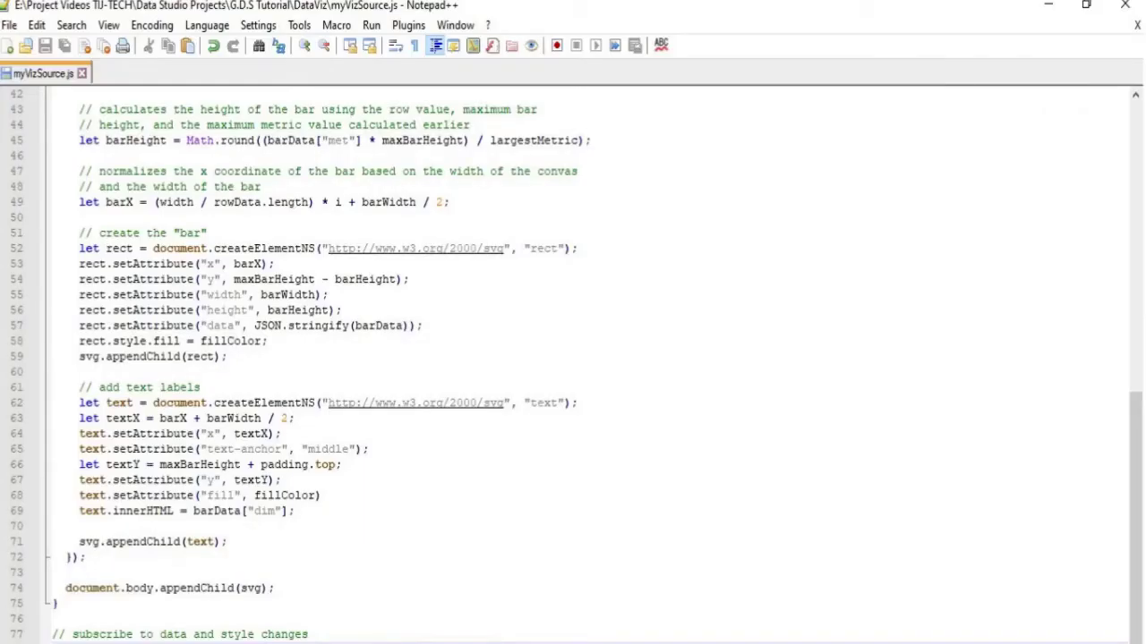
key(ctrl+a)
key(ctrl+v)
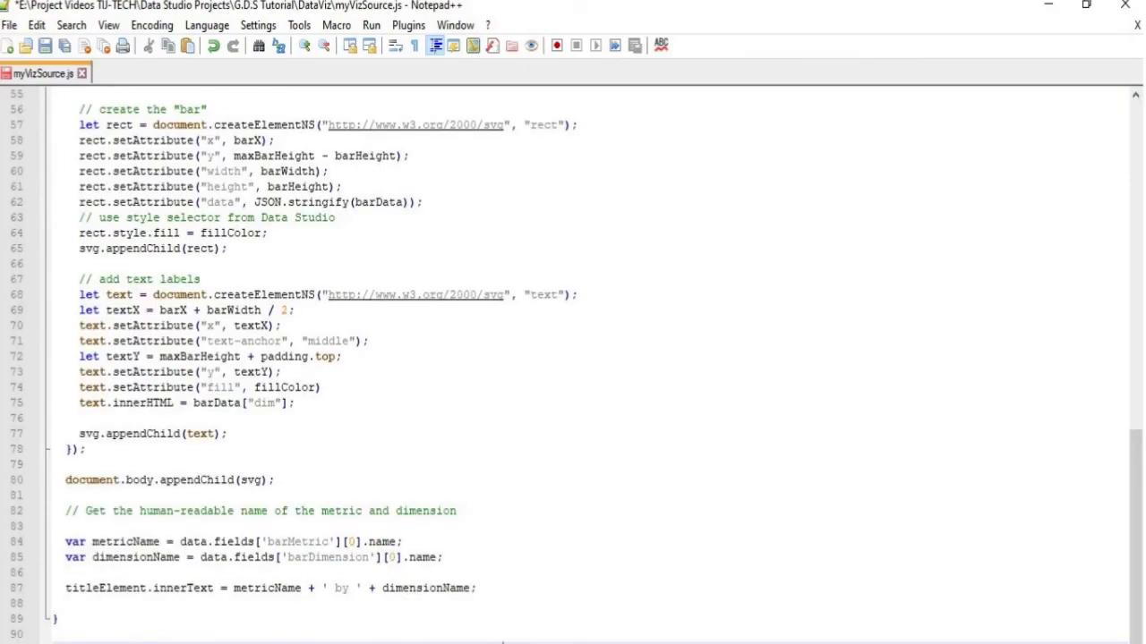
click(295, 403)
key(ctrl+s)
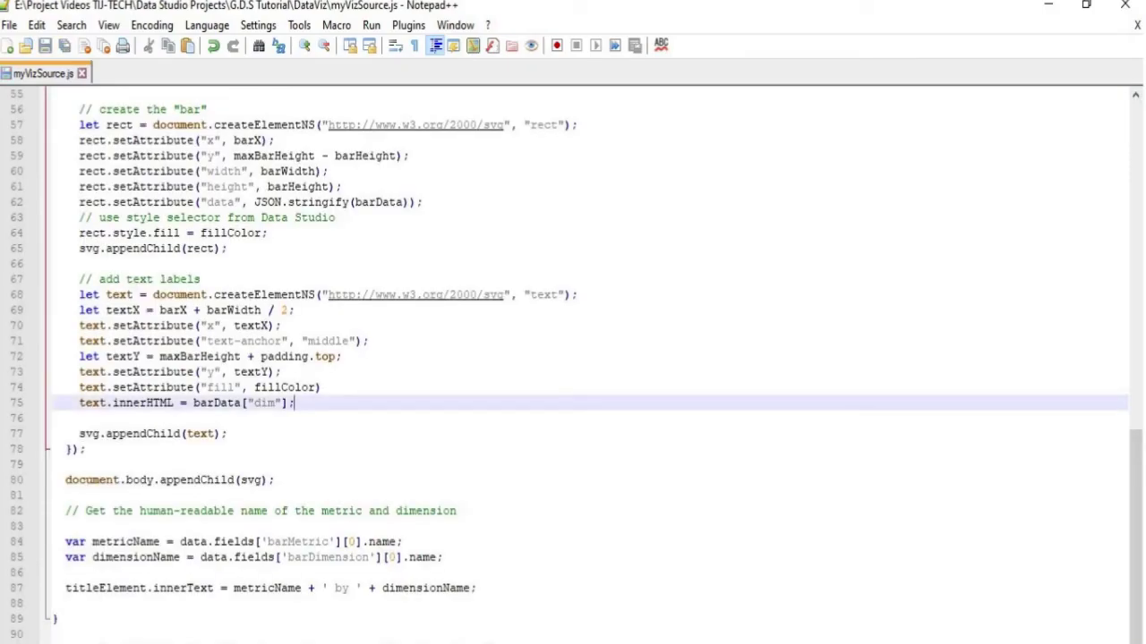
Step: Run the del/type build commands in DataViz to regenerate myViz.js from dscc.min.js and myVizSource.js
click(470, 609)
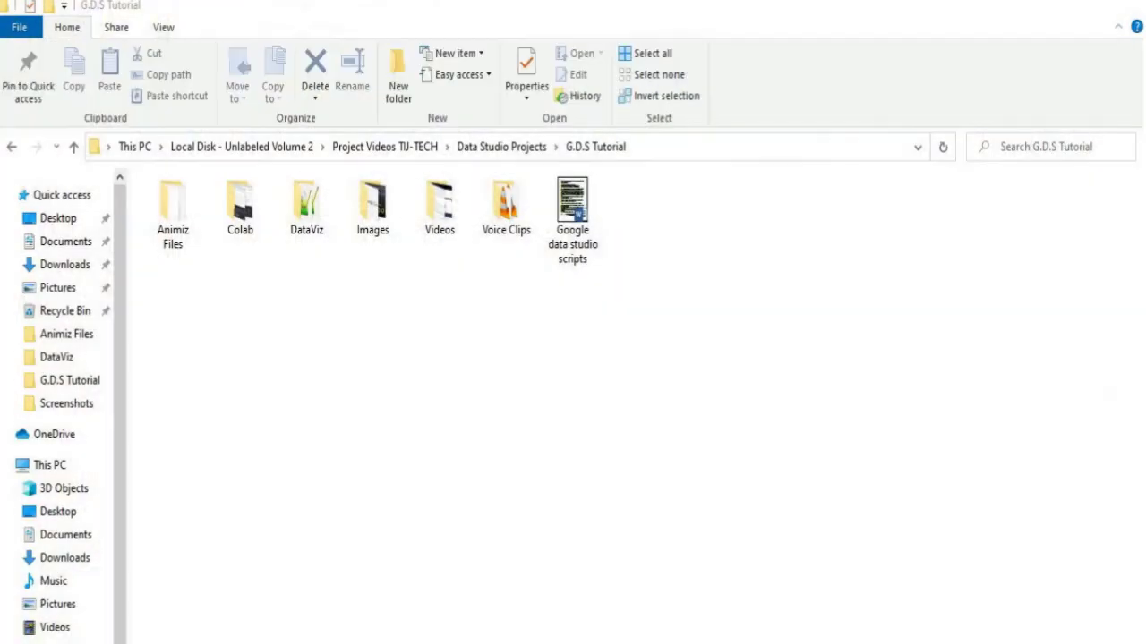
double_click(306, 206)
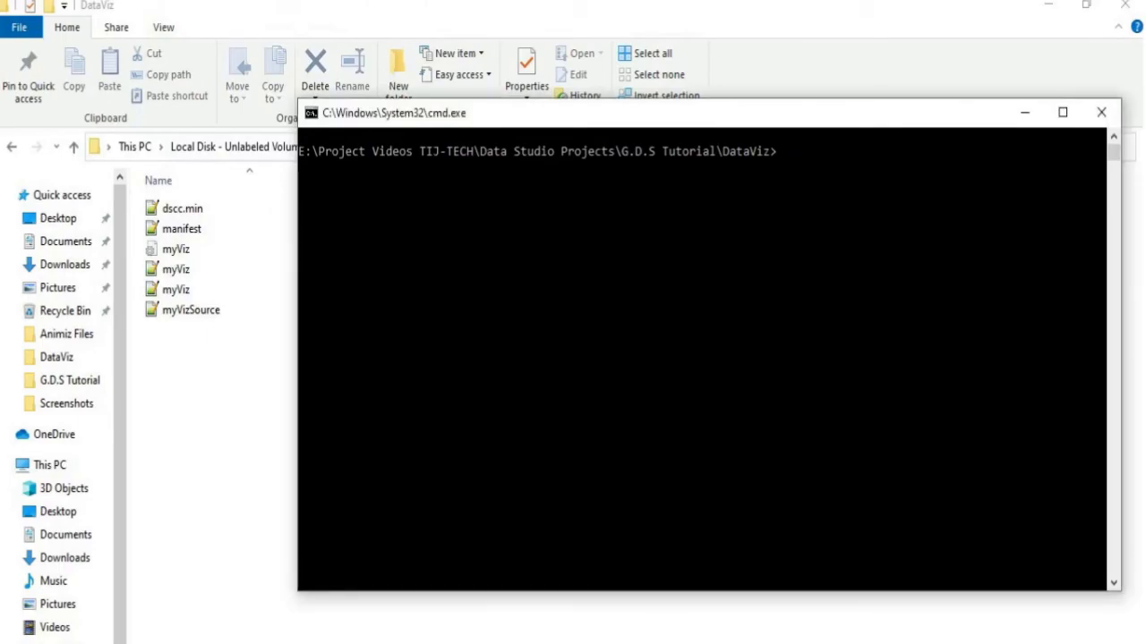
text(del myViz.js type nul > myViz.js type dscc.min.js >> myViz.js echo.>> myViz.js type myVizSource.js >> myViz.js)
key(Return)
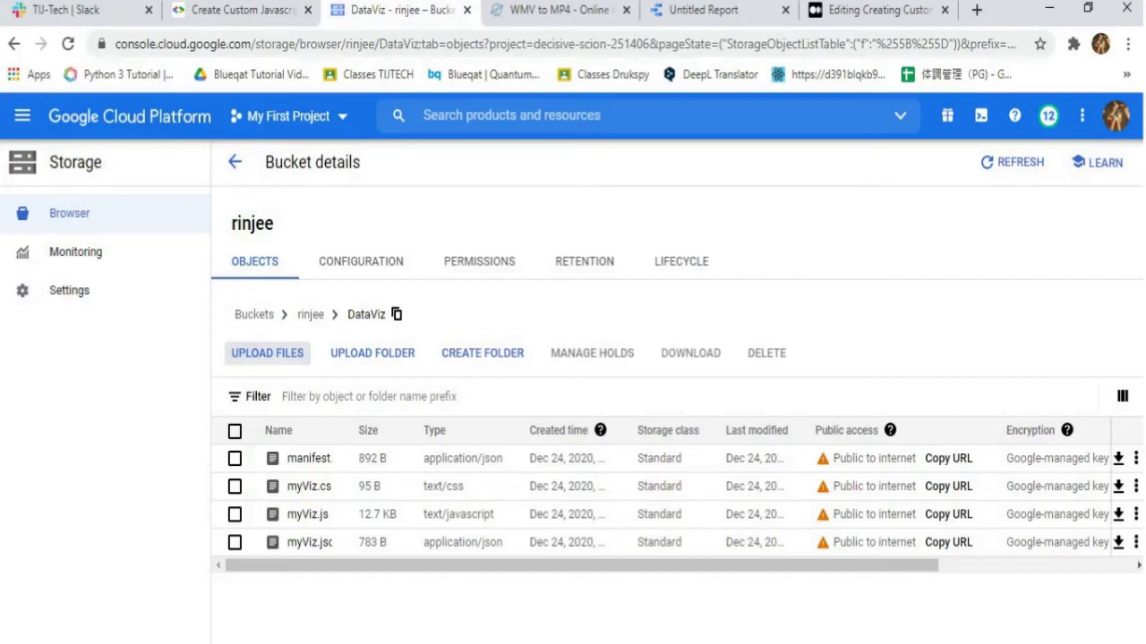
Step: Upload the step 14 myViz.js from G.D.S Tutorial\DataViz, overwriting the existing Cloud Storage object
click(266, 352)
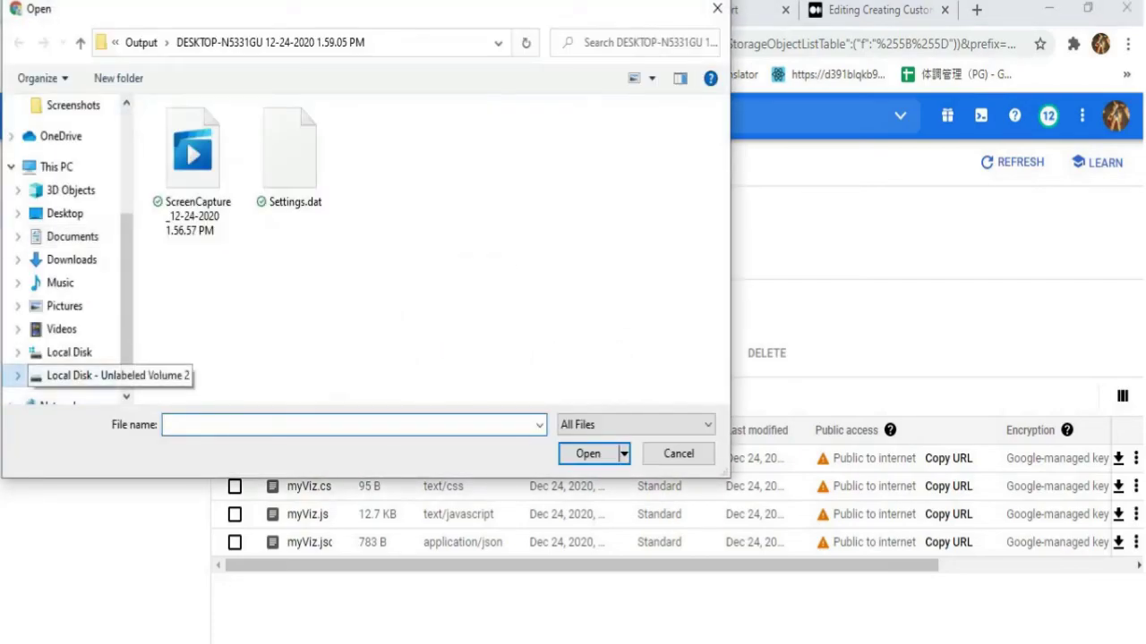
click(79, 375)
double_click(221, 235)
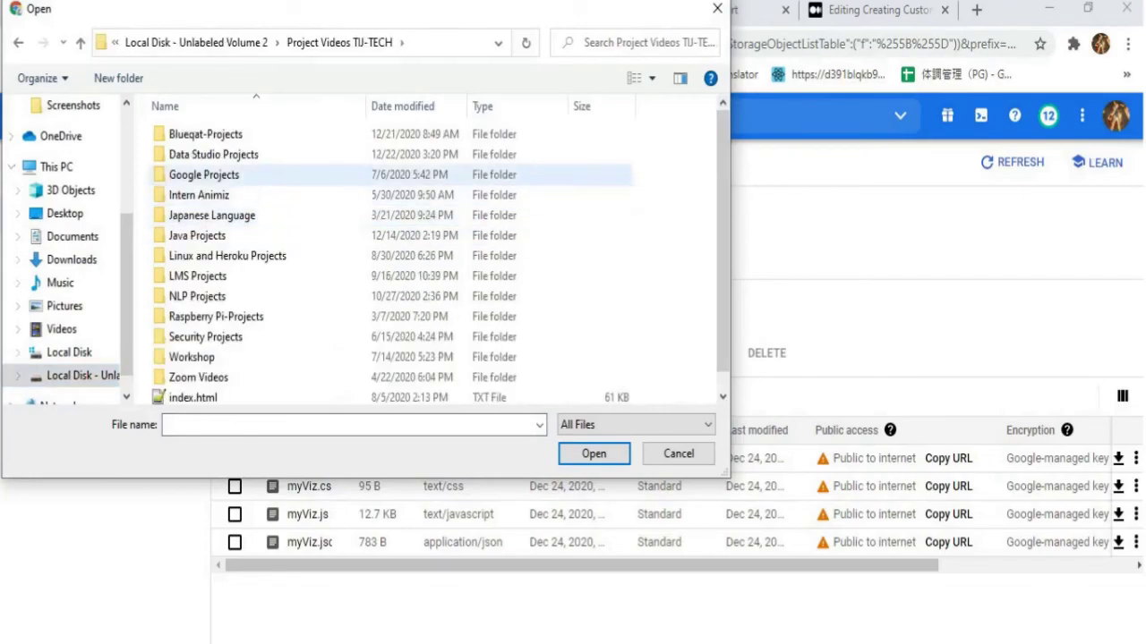
double_click(219, 154)
double_click(199, 134)
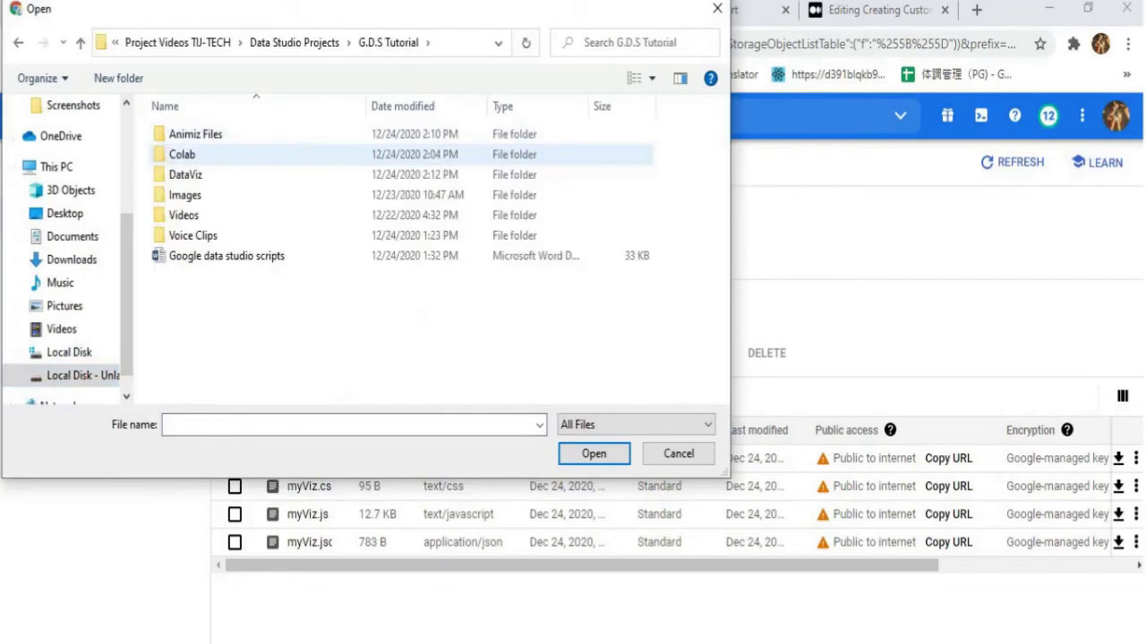
double_click(193, 174)
click(182, 194)
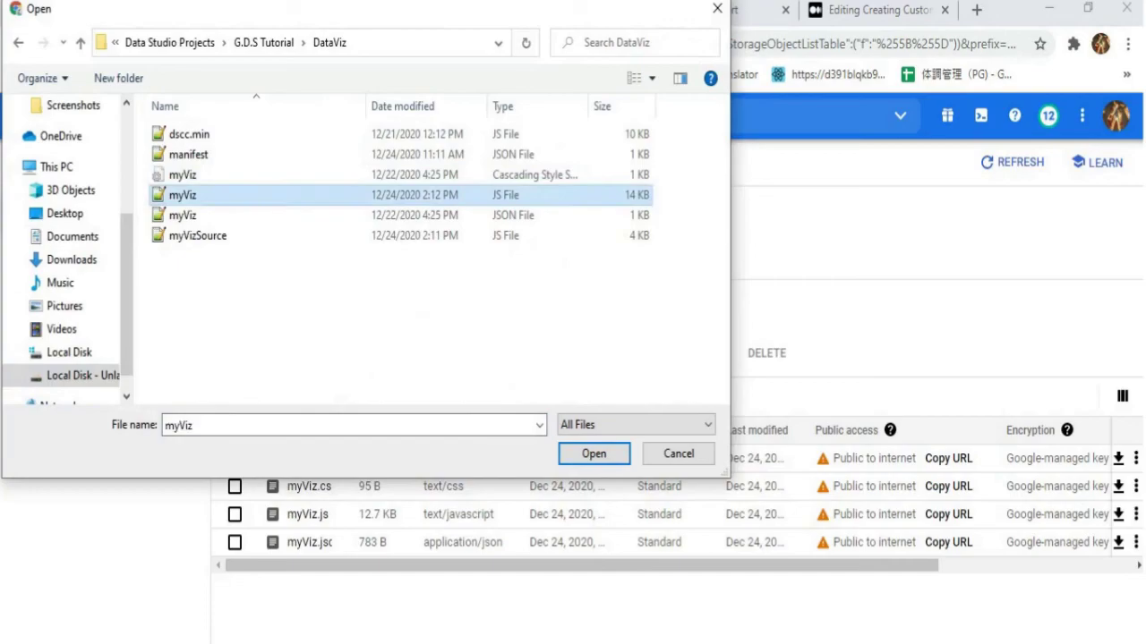
click(594, 453)
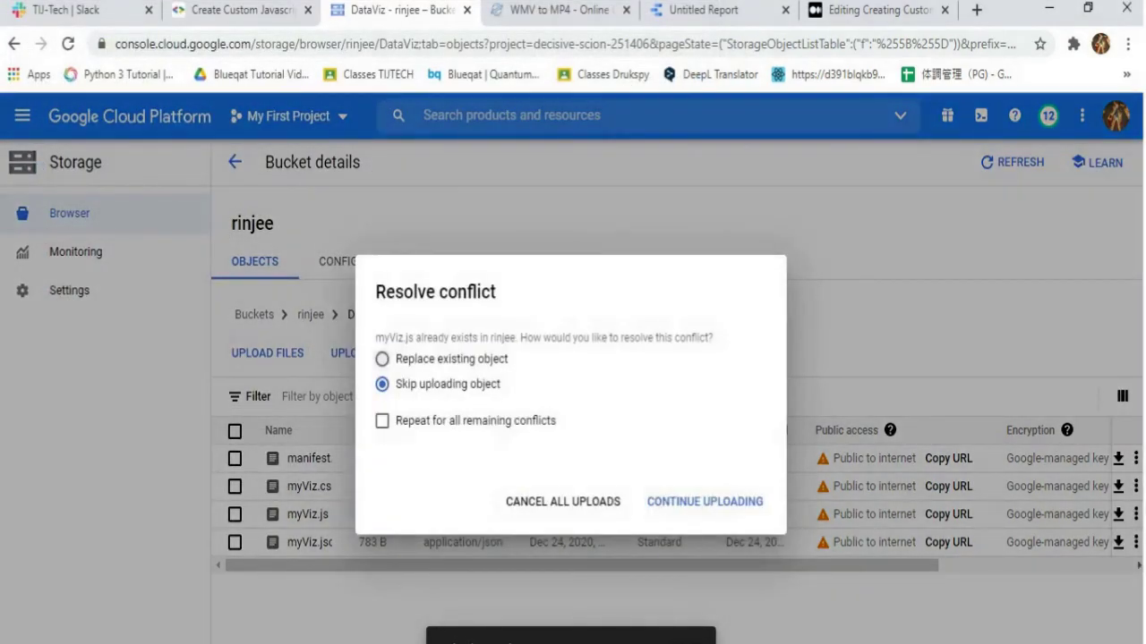
click(383, 358)
click(705, 501)
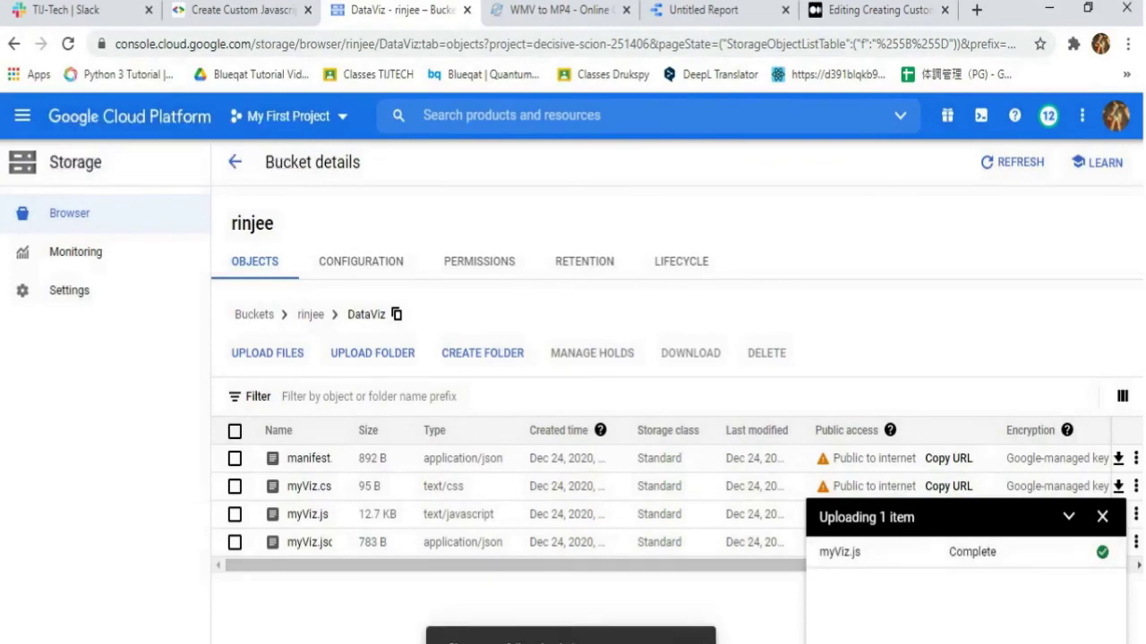
Step: Reload the Untitled Report in Data Studio to pick up the new chart code
key(ctrl+5)
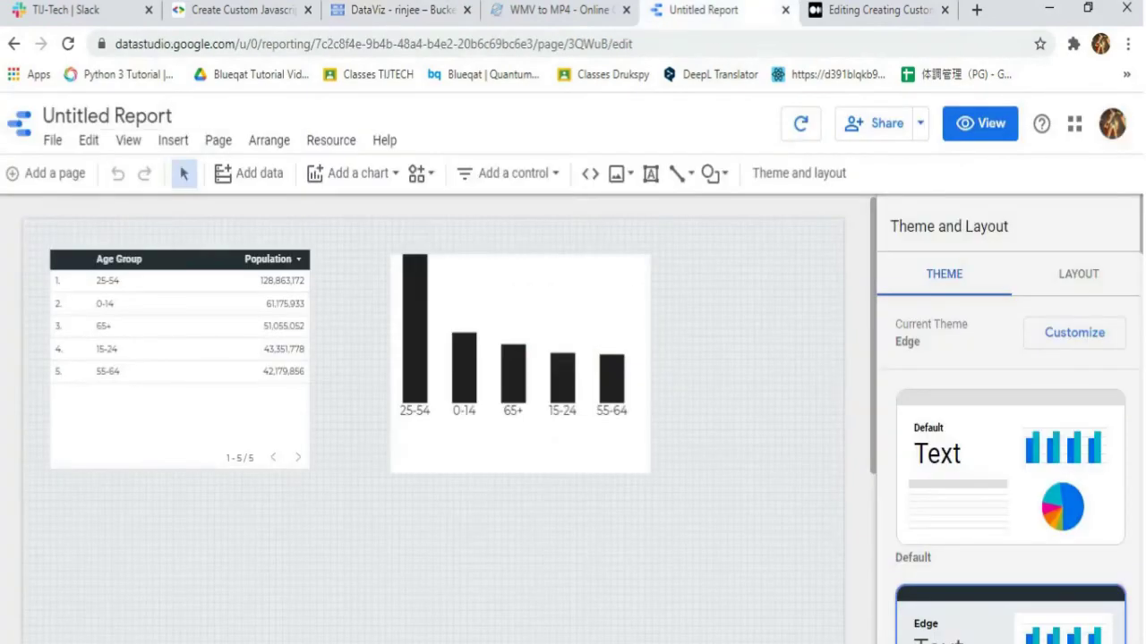
click(68, 43)
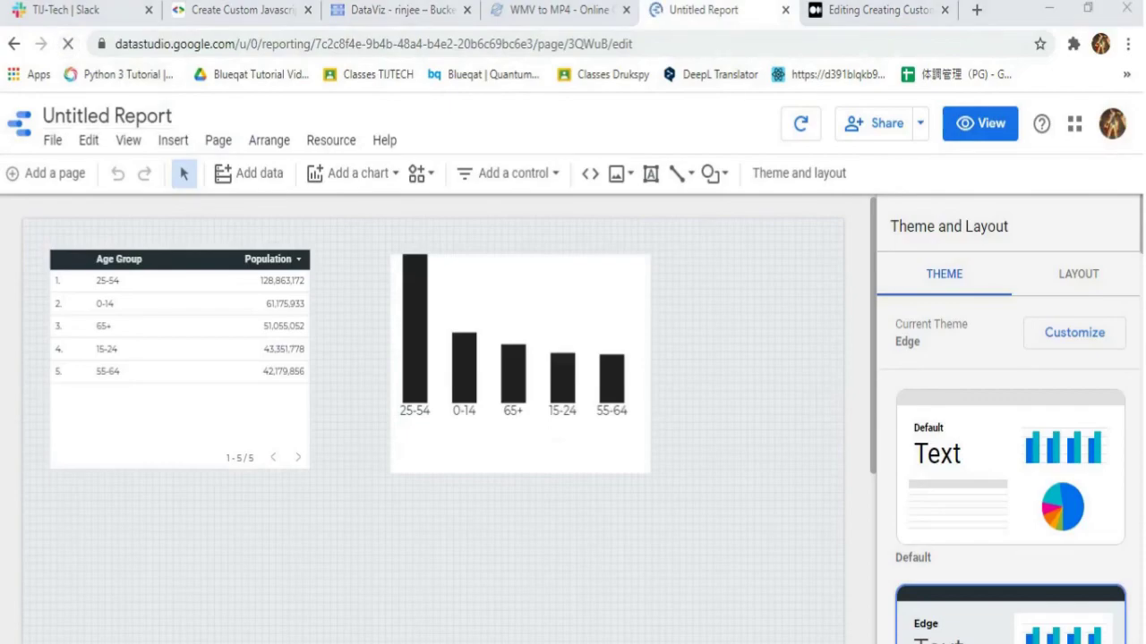